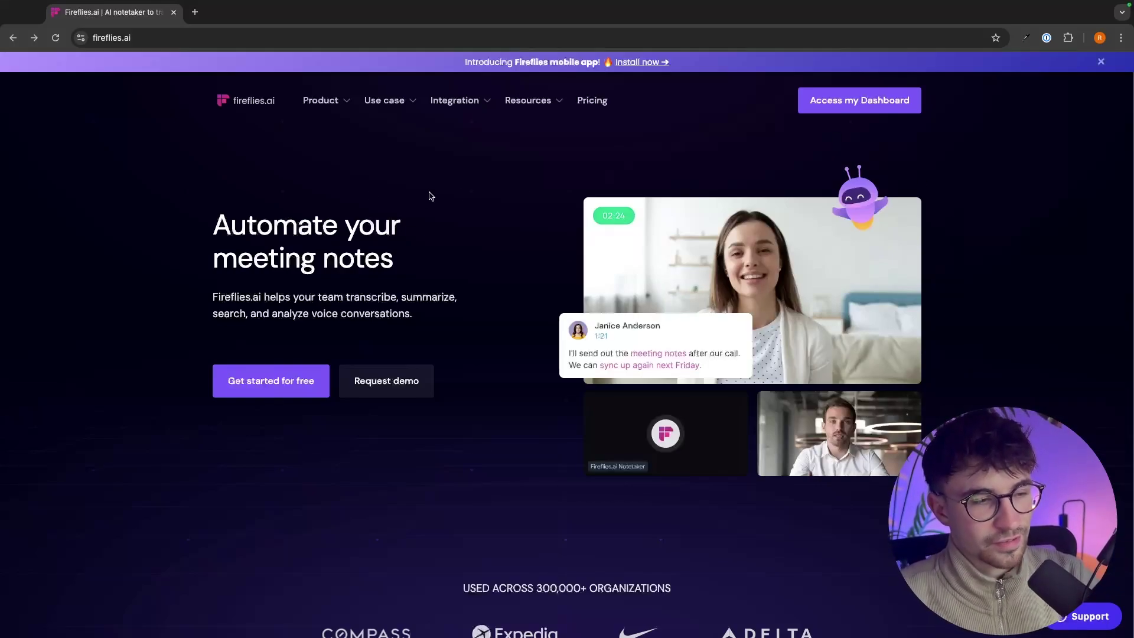
# Step: Begin the free Fireflies.ai sign-up and choose Continue with Google
pyautogui.click(299, 383)
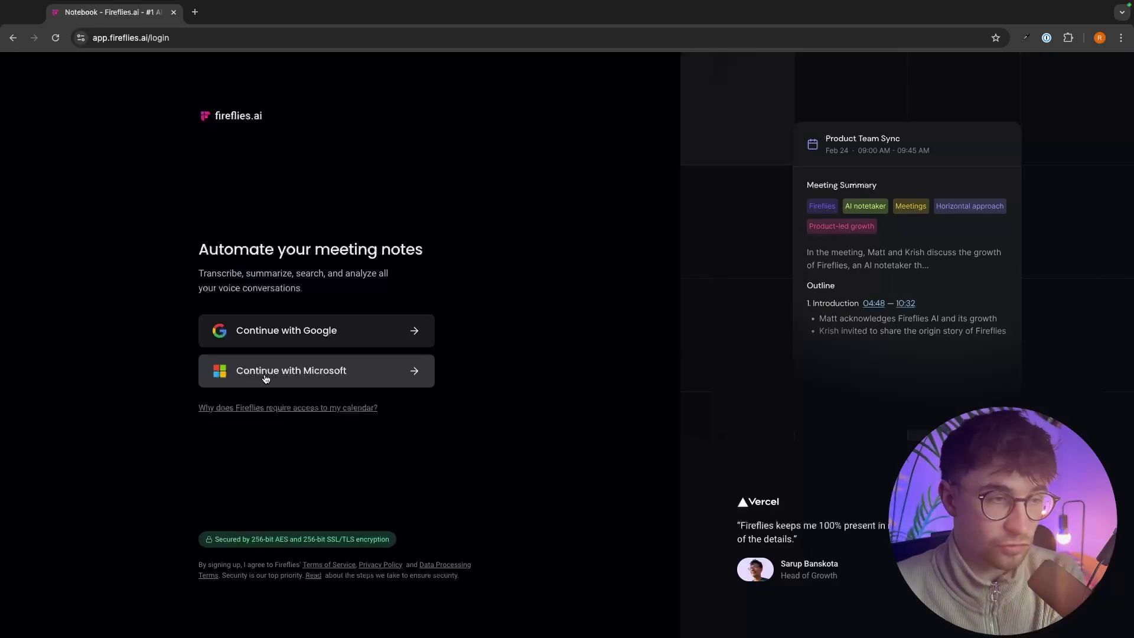
pyautogui.click(231, 342)
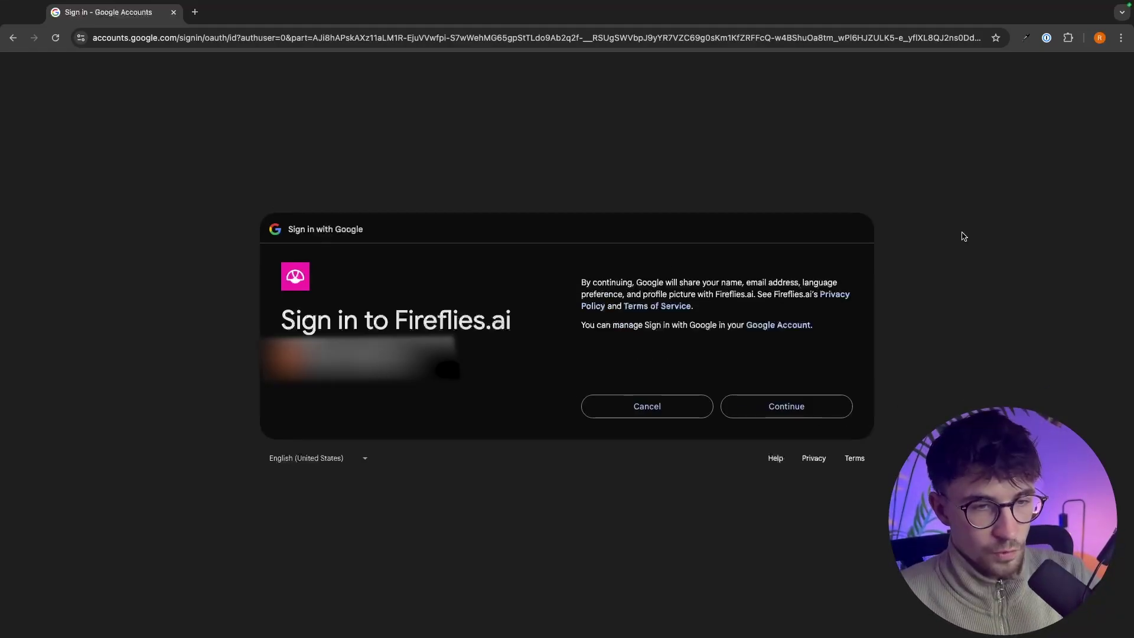
# Step: Confirm the Google sign-in and grant Fireflies.ai access to the Google calendars
pyautogui.click(769, 413)
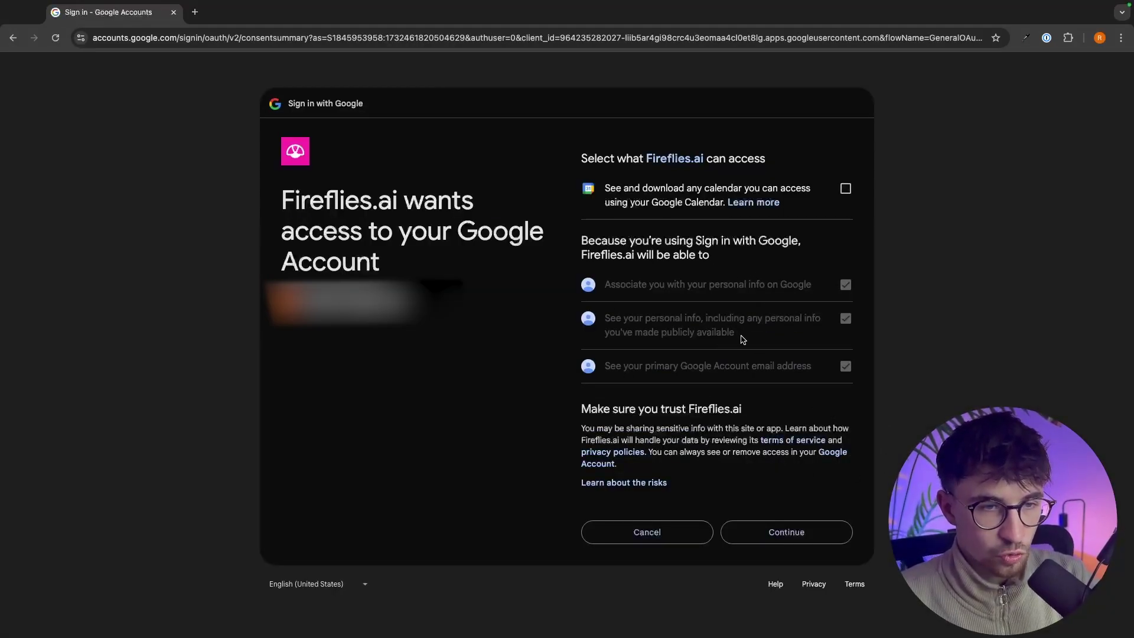
pyautogui.moveTo(578, 164); pyautogui.dragTo(802, 164)
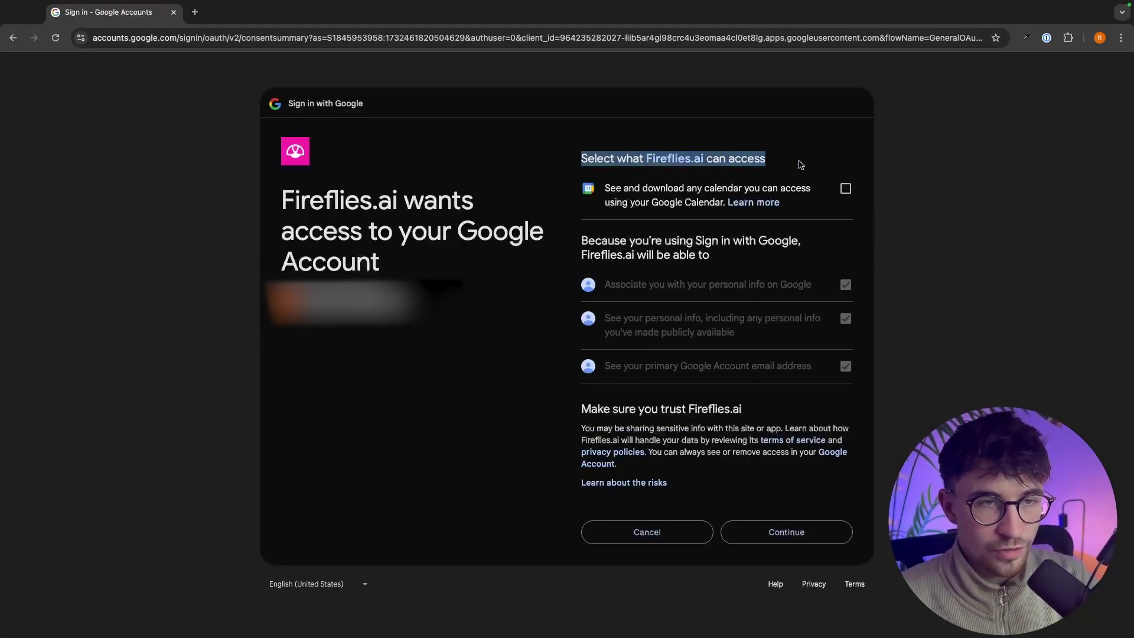
pyautogui.click(803, 164)
pyautogui.moveTo(579, 168); pyautogui.dragTo(776, 165)
pyautogui.click(776, 165)
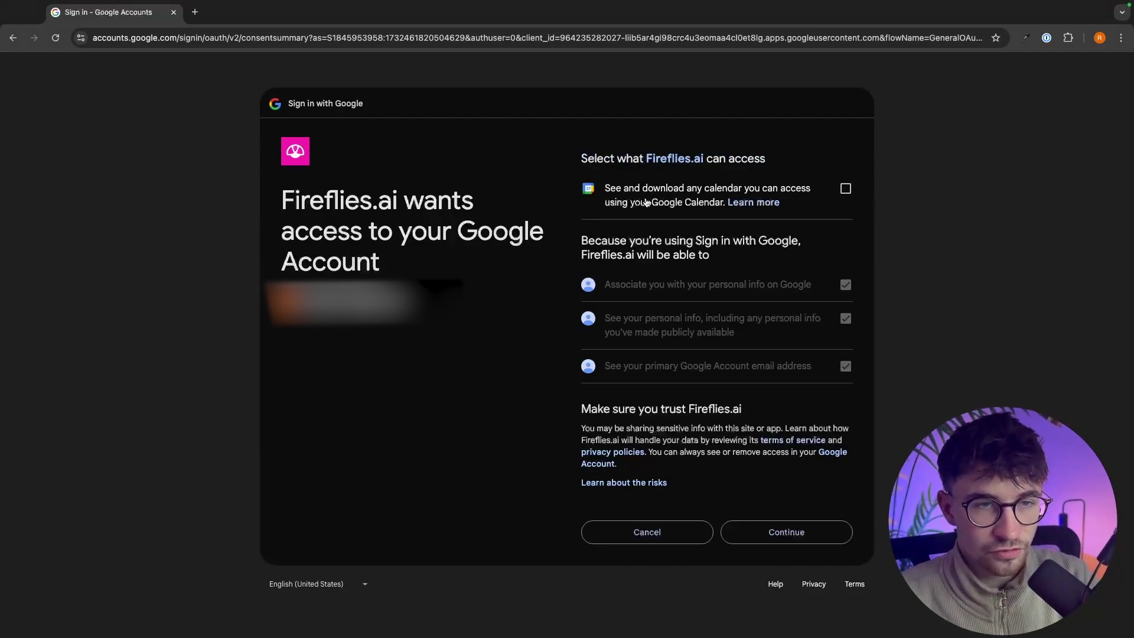
pyautogui.click(845, 188)
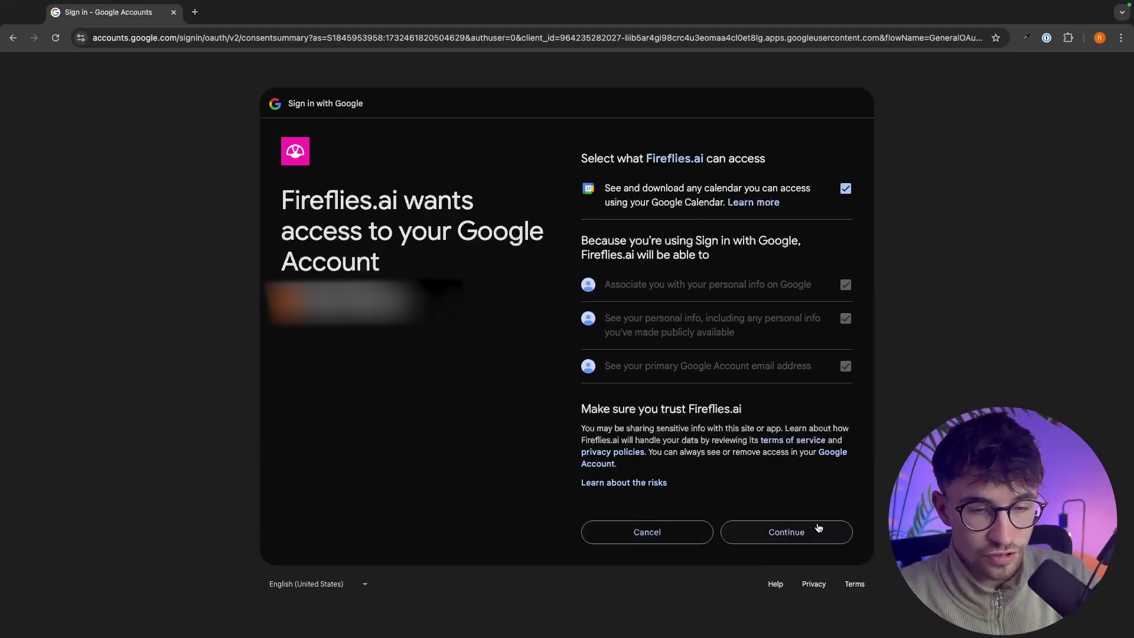
pyautogui.click(792, 536)
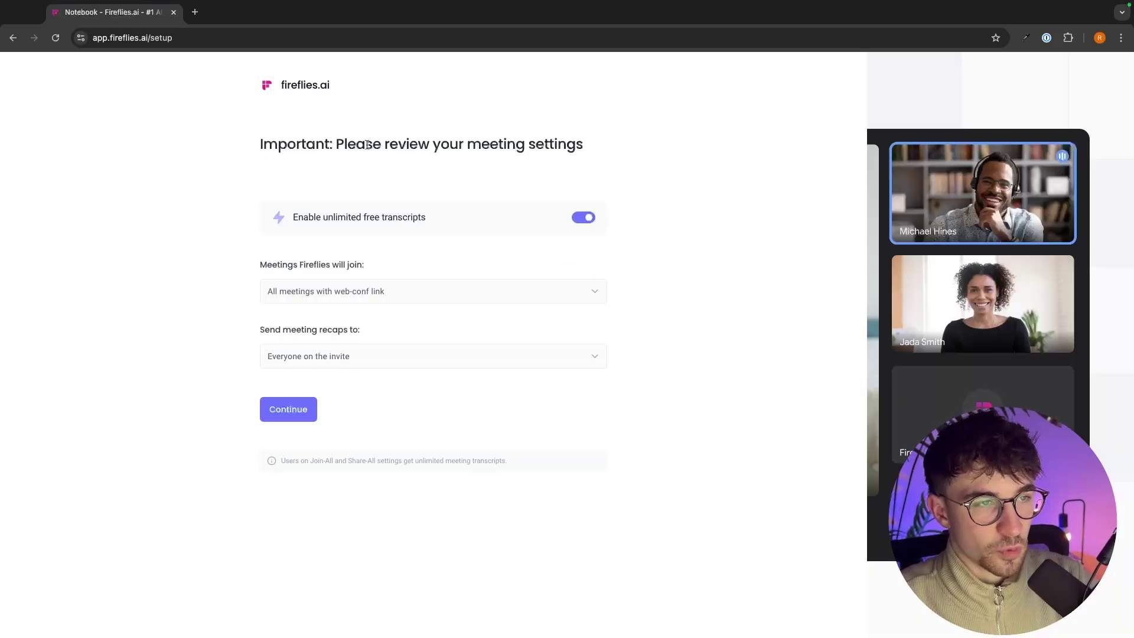
# Step: Review the meeting settings and expand the 'Meetings Fireflies will join' options
pyautogui.moveTo(336, 144); pyautogui.dragTo(594, 142)
pyautogui.click(594, 141)
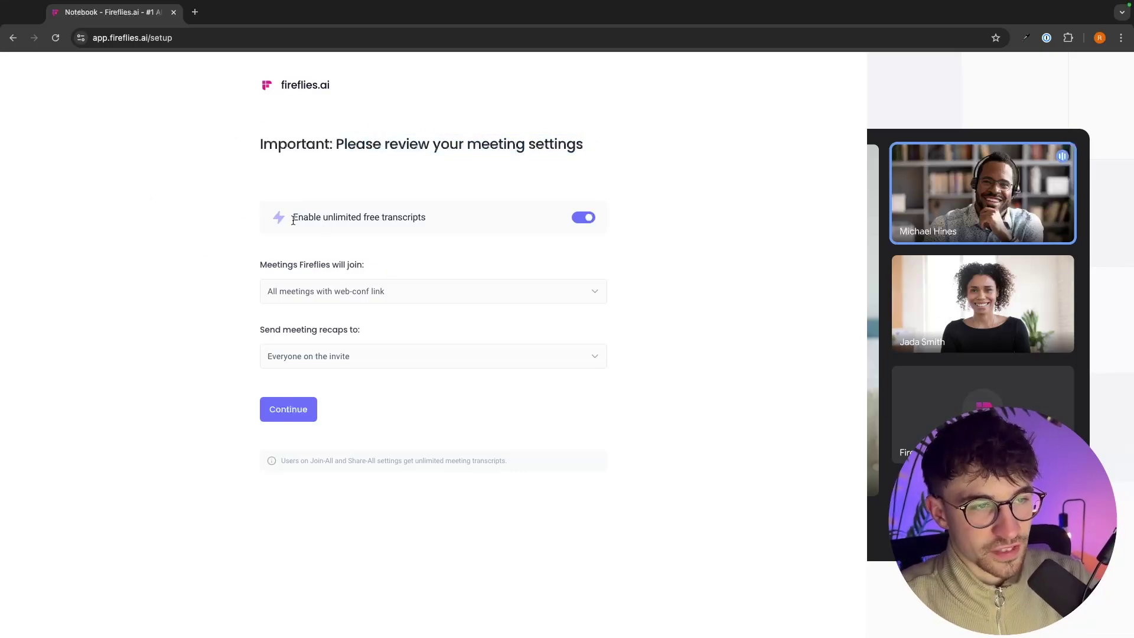
pyautogui.moveTo(284, 215); pyautogui.dragTo(441, 221)
pyautogui.click(446, 222)
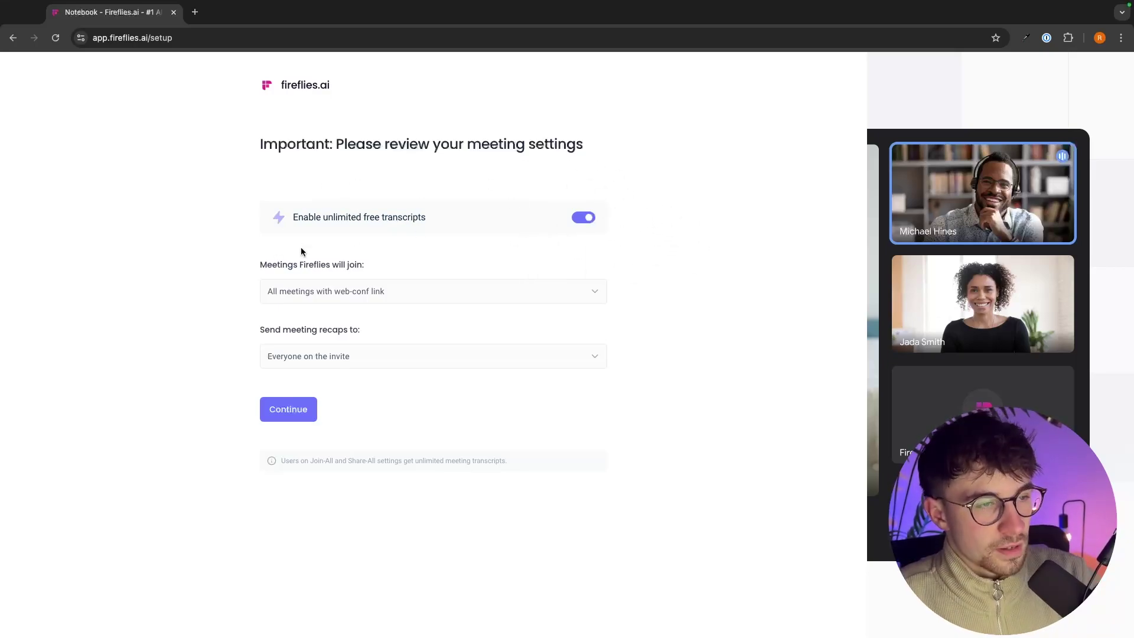
pyautogui.moveTo(261, 265); pyautogui.dragTo(377, 264)
pyautogui.click(328, 231)
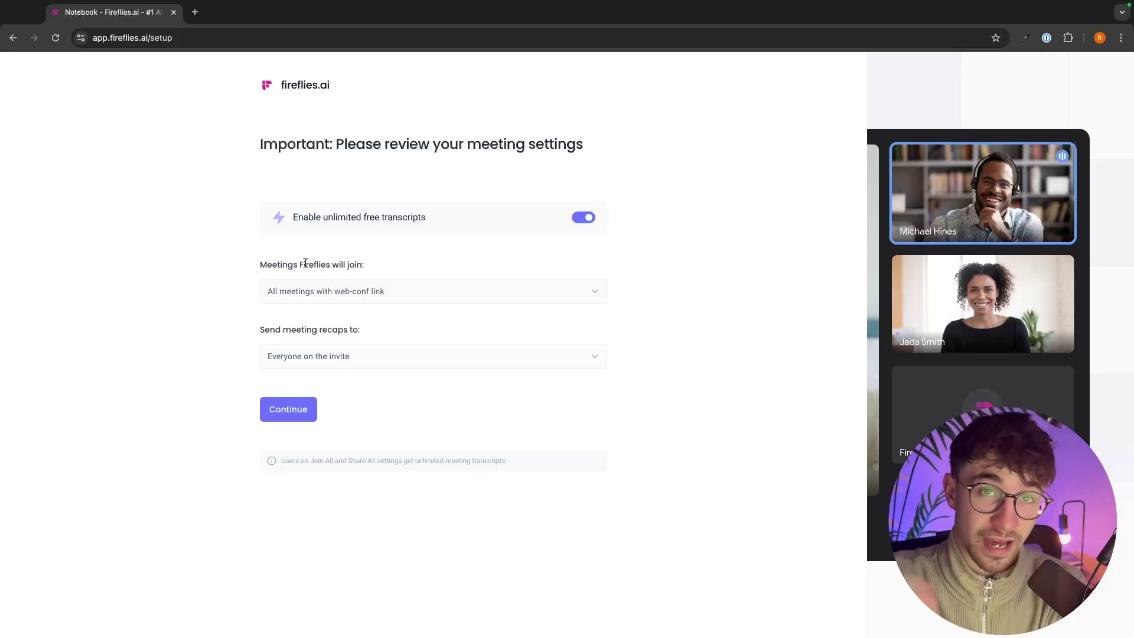
pyautogui.click(319, 291)
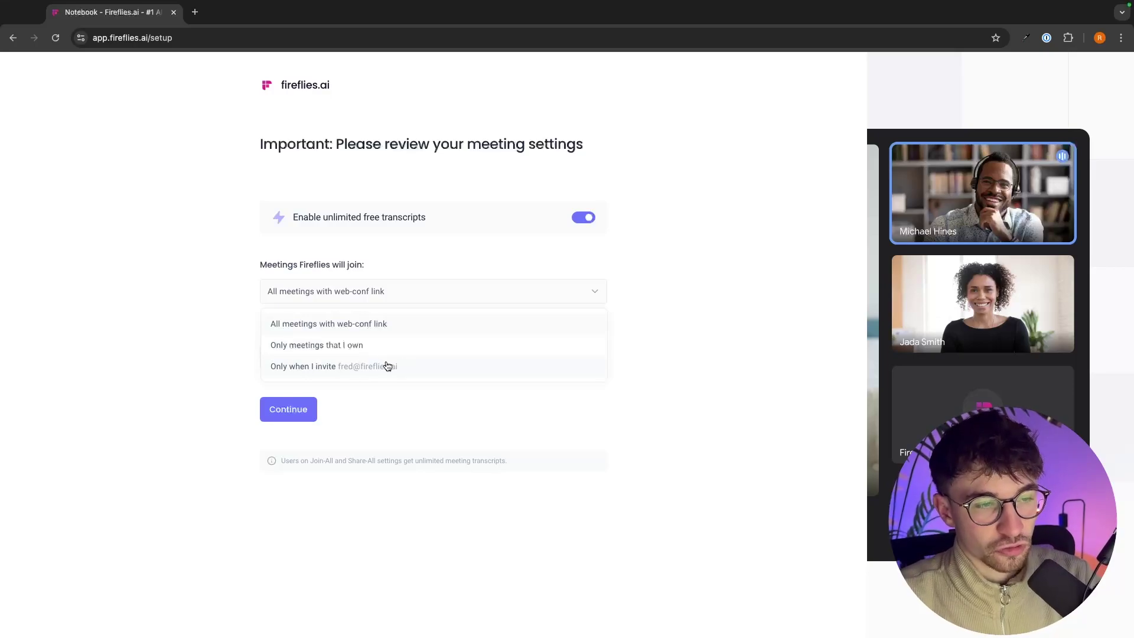
pyautogui.moveTo(205, 16)
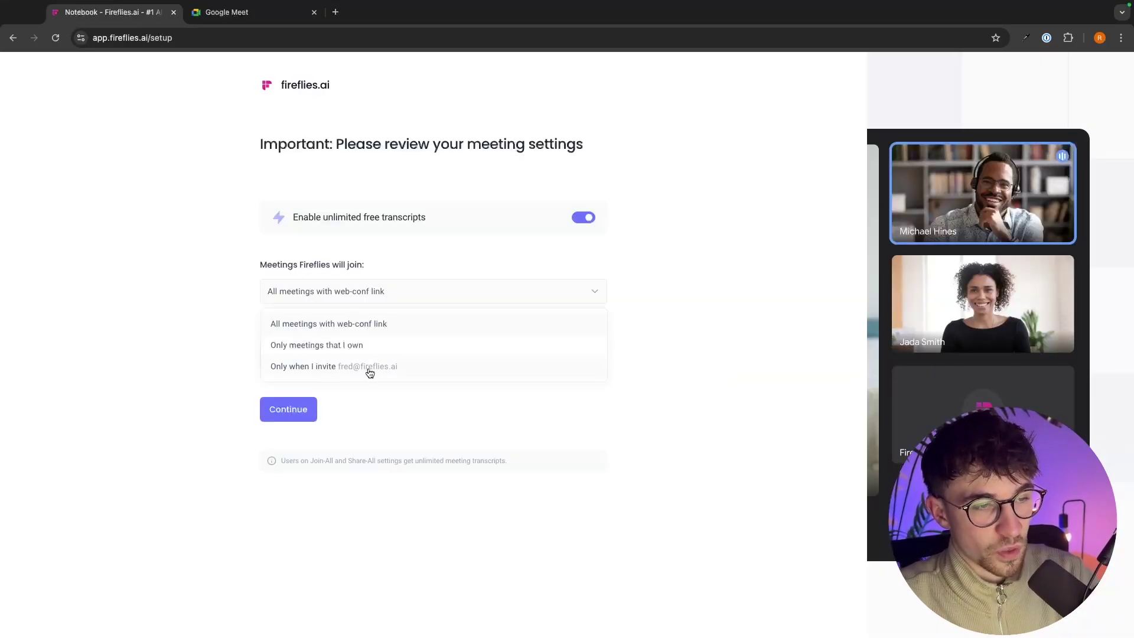
# Step: Start an instant Google Meet call and bring up its Add people invite dialog
pyautogui.click(236, 12)
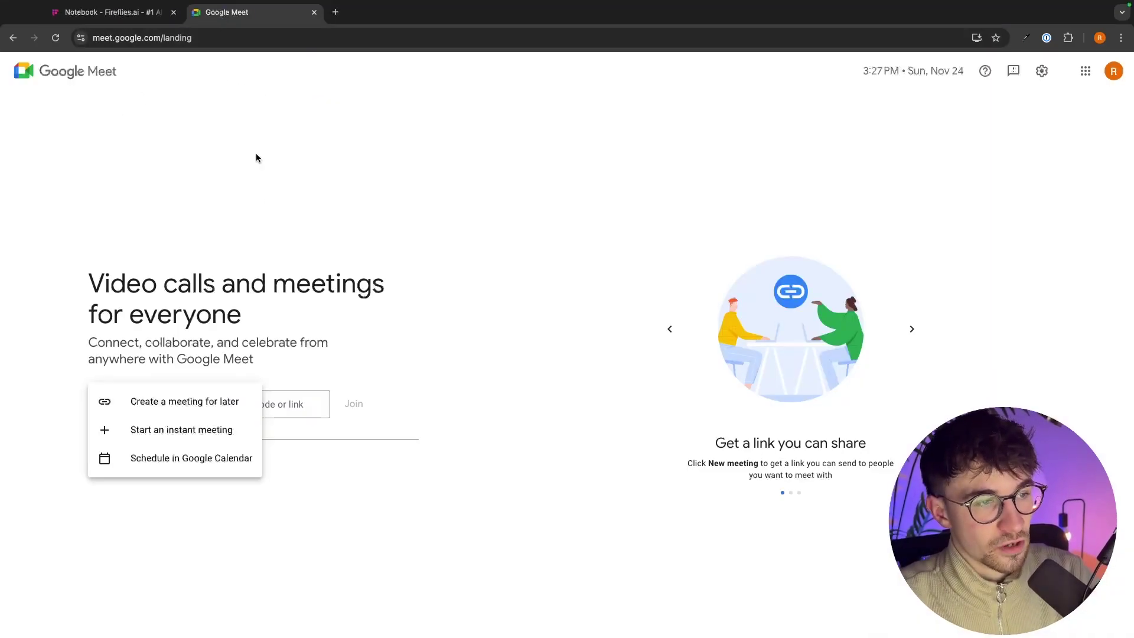
pyautogui.click(150, 433)
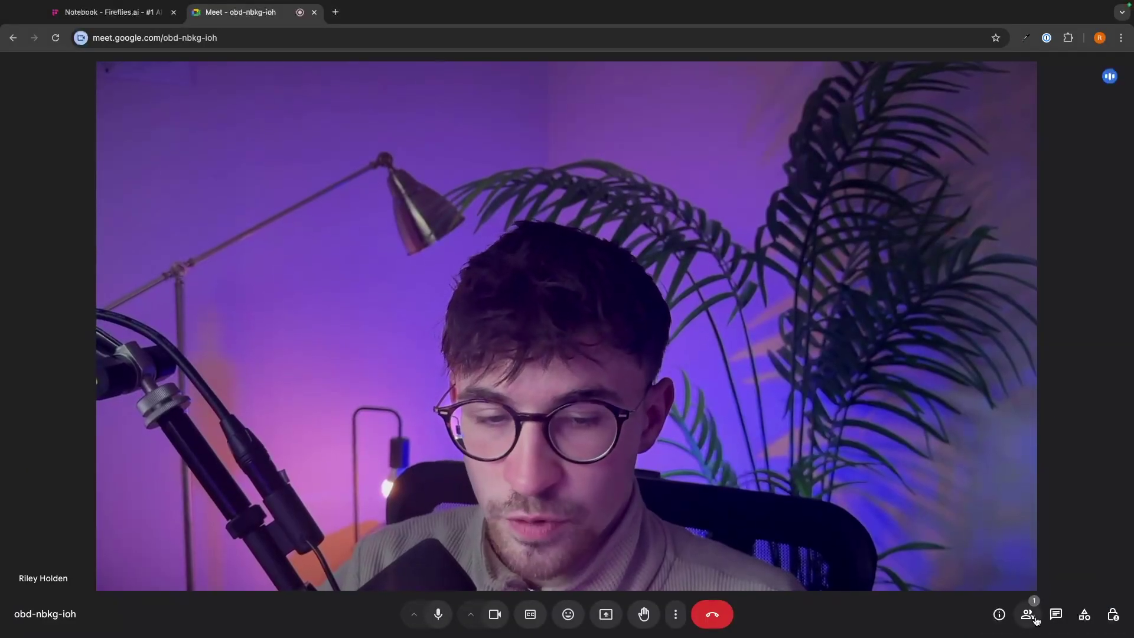
pyautogui.click(1027, 615)
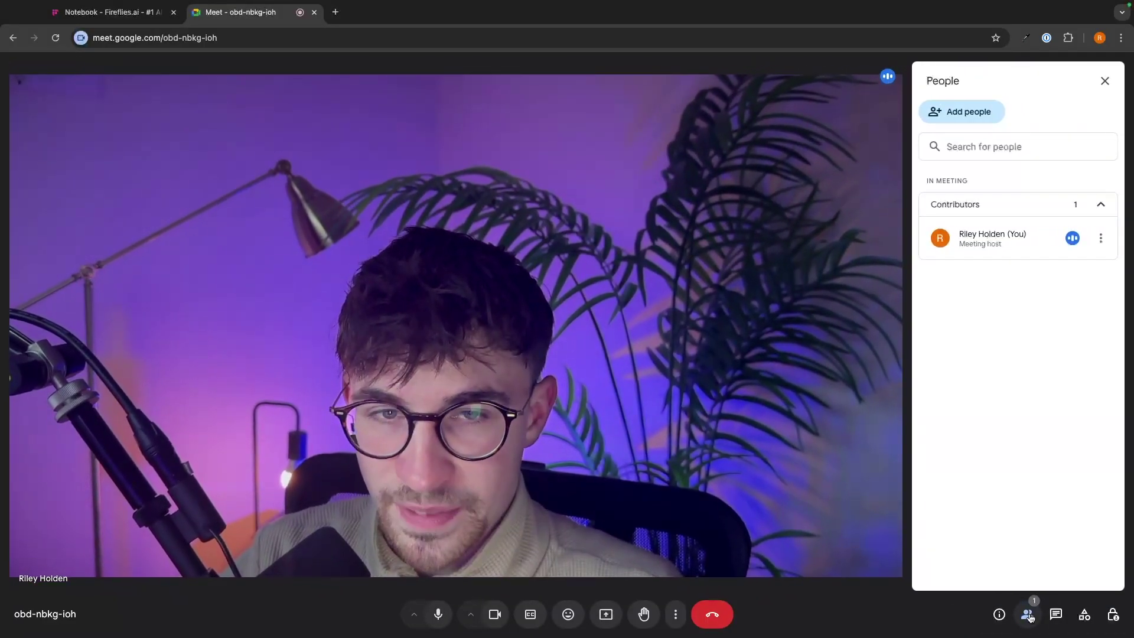
pyautogui.click(949, 115)
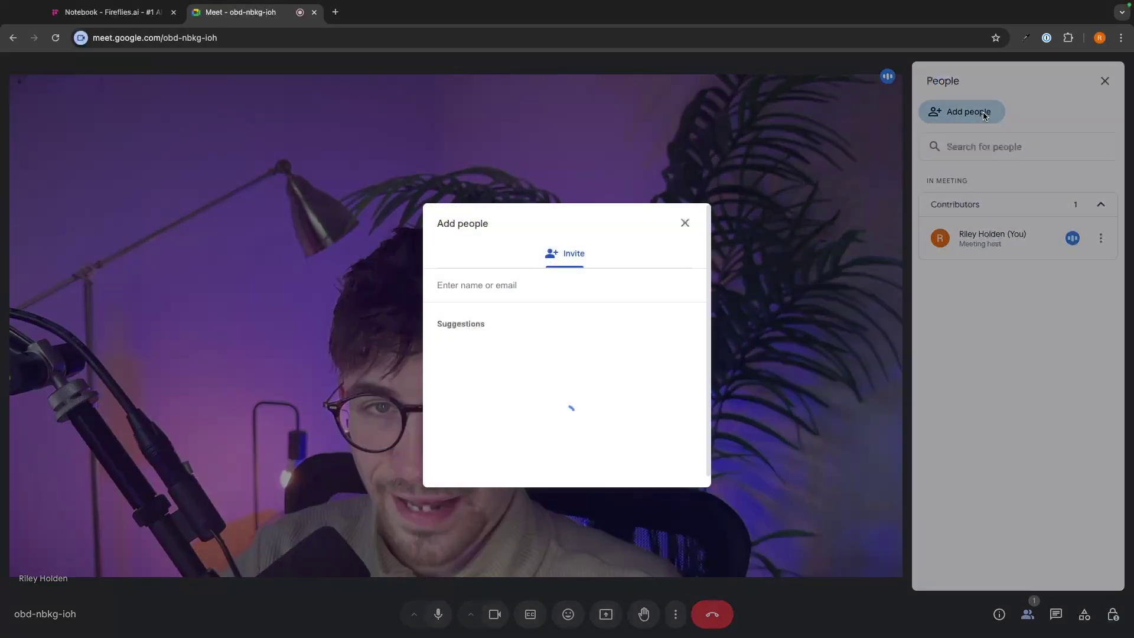
pyautogui.click(127, 15)
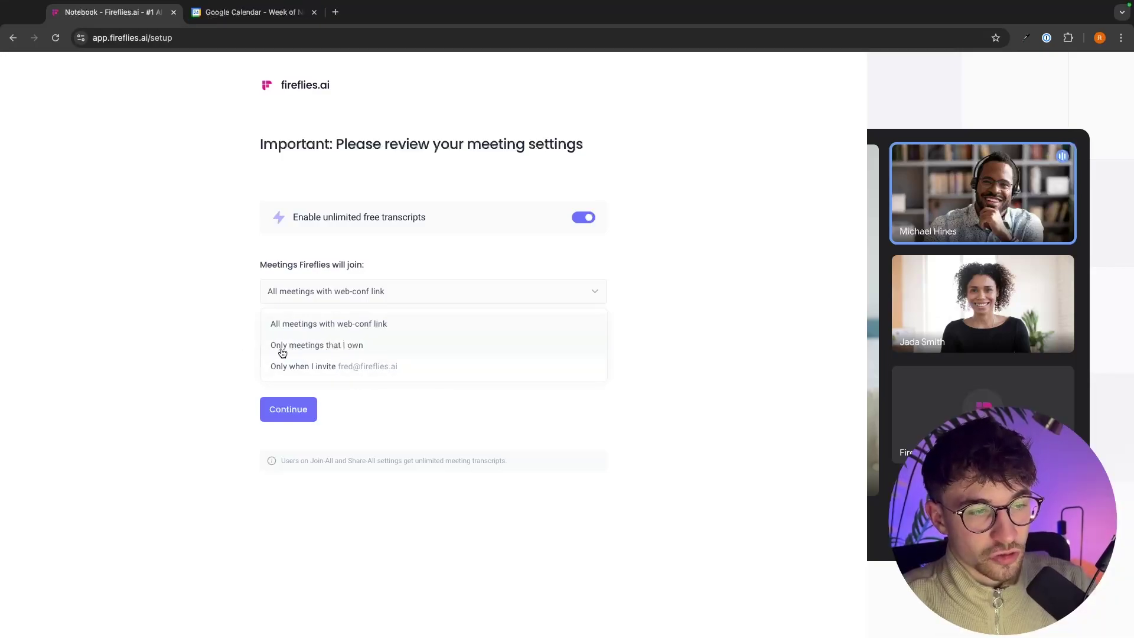
# Step: View the Example meeting on Monday, November 25 in Google Calendar, then close that tab
pyautogui.click(254, 11)
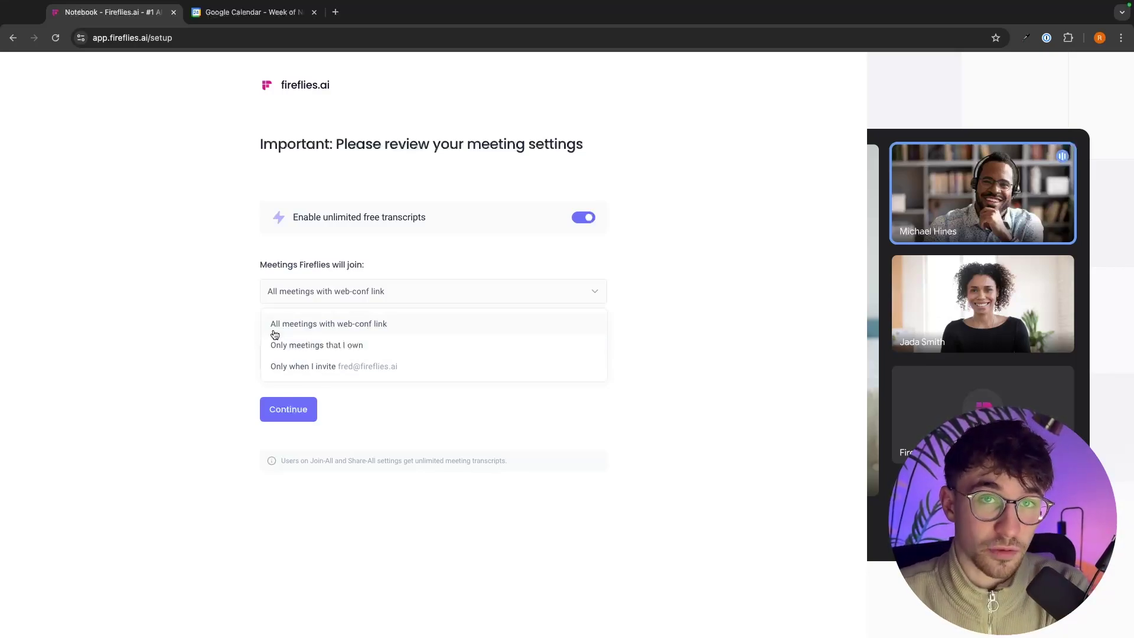
pyautogui.click(254, 12)
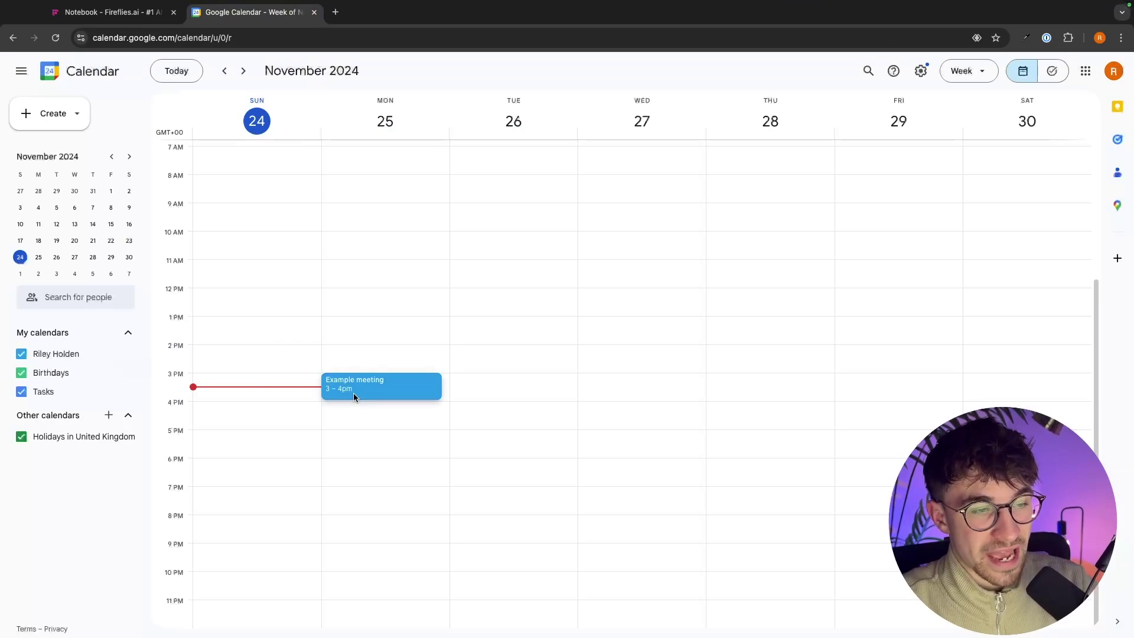
pyautogui.click(352, 387)
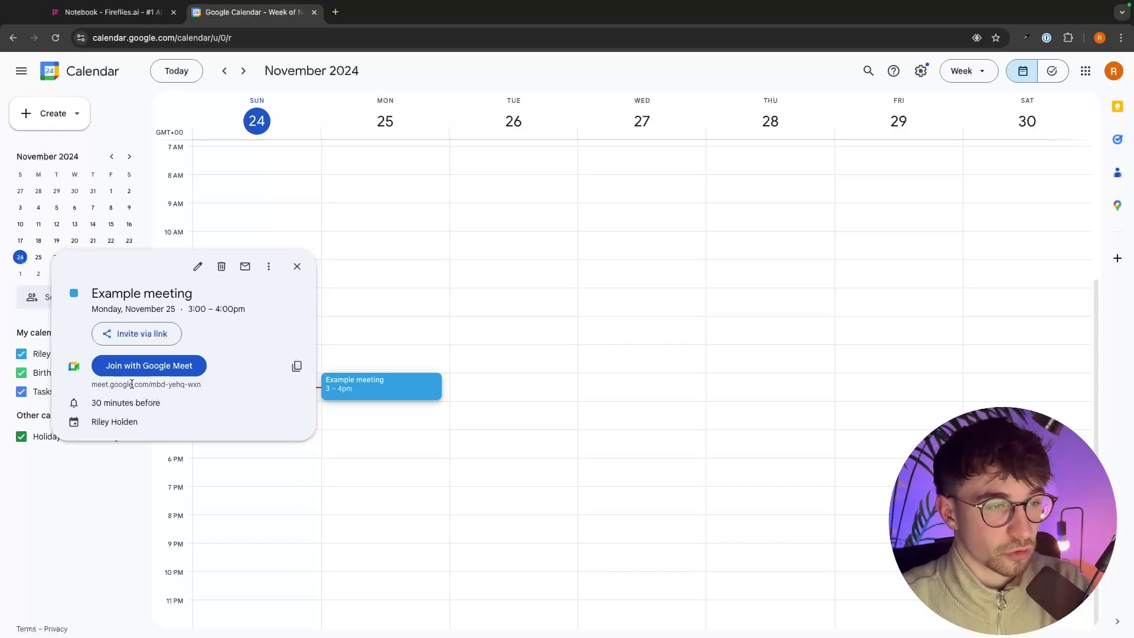
pyautogui.click(315, 12)
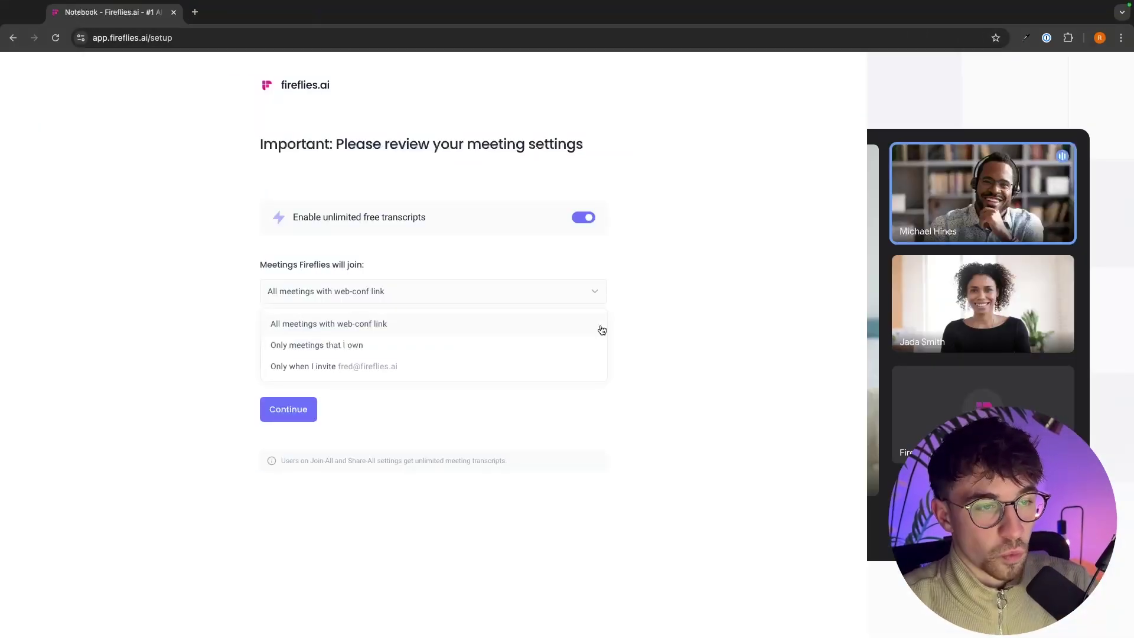
# Step: Keep 'All meetings with web-conf link' and recaps to 'Everyone on the invite', then continue
pyautogui.click(288, 331)
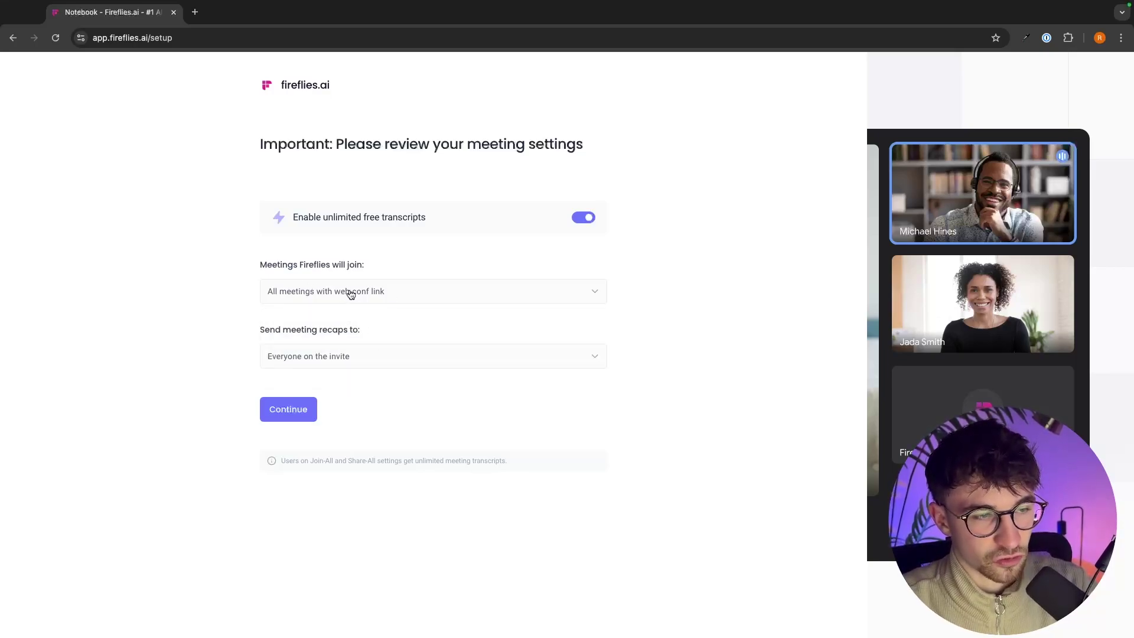
pyautogui.moveTo(252, 329); pyautogui.dragTo(341, 329)
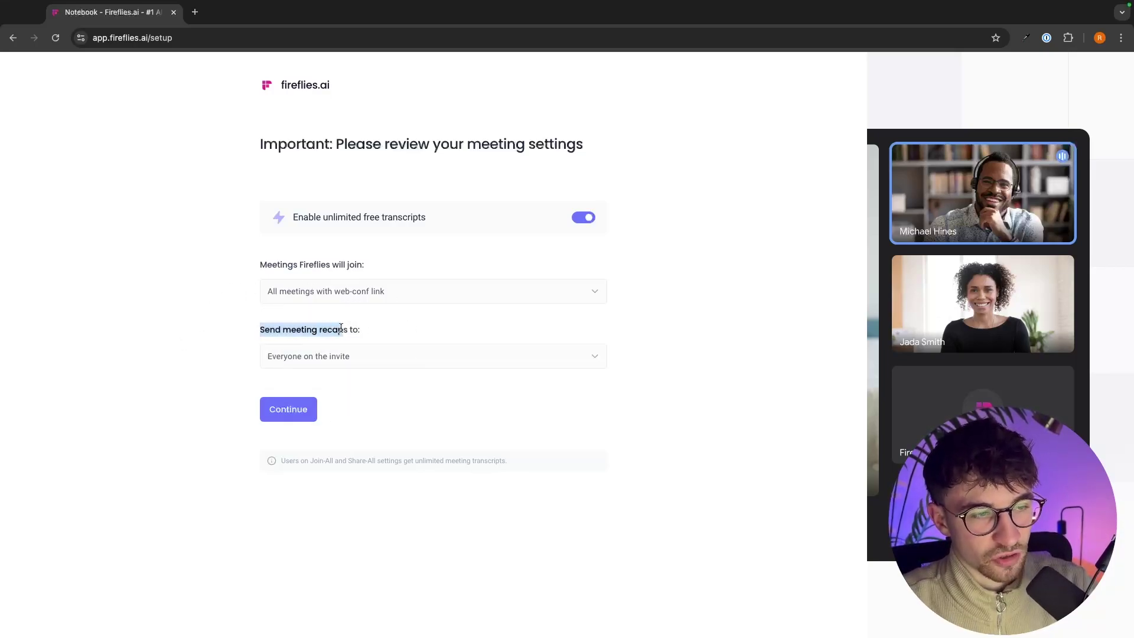
pyautogui.click(372, 329)
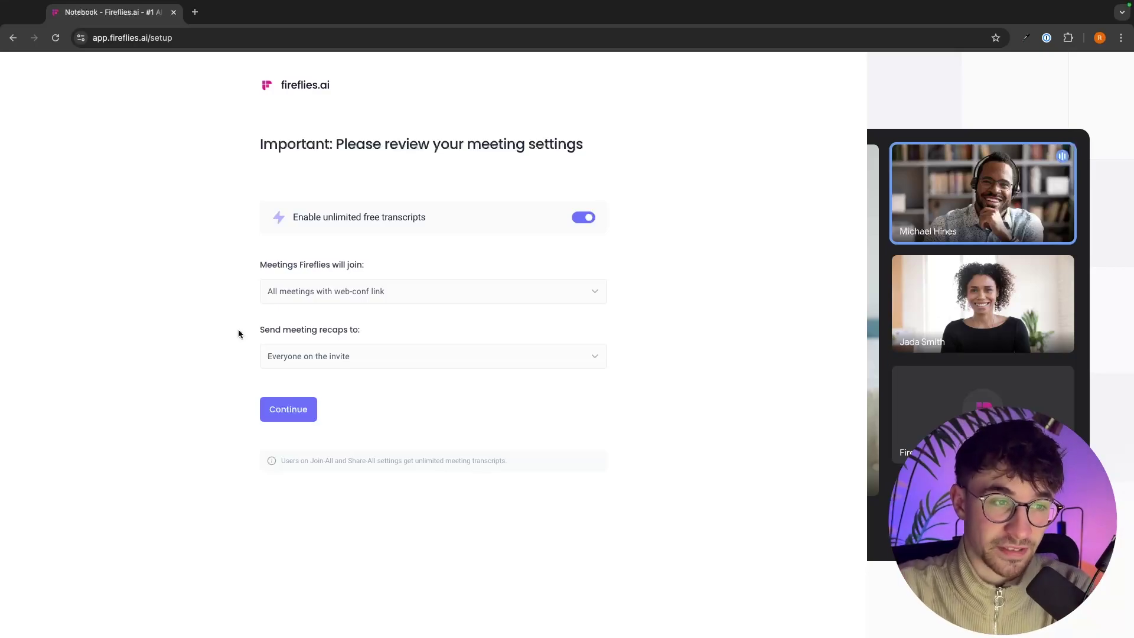
pyautogui.click(324, 353)
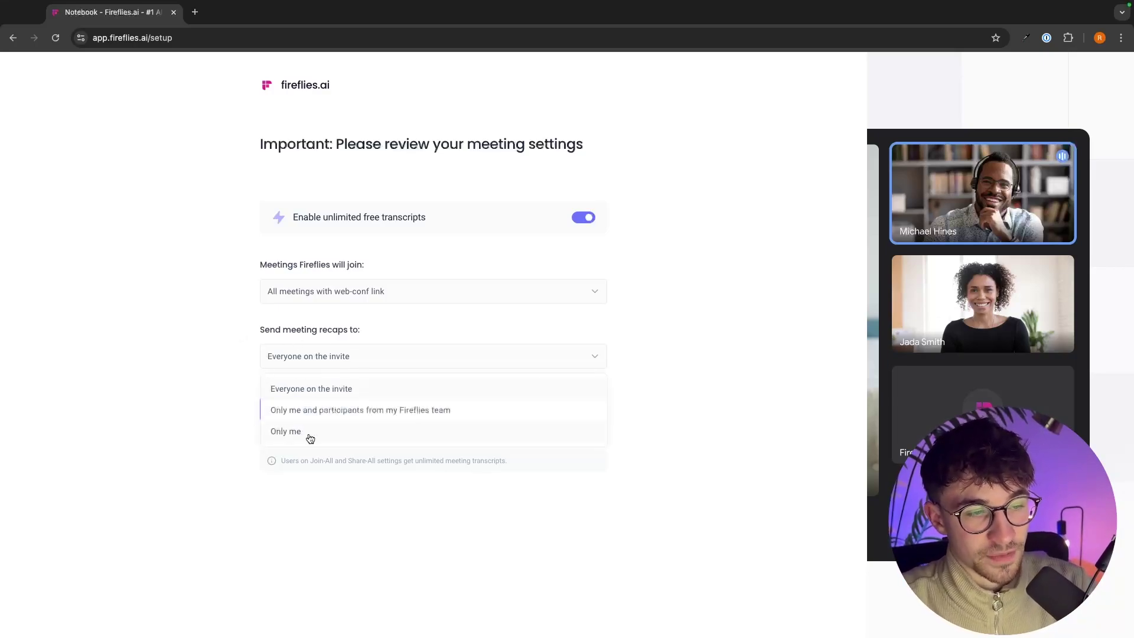
pyautogui.click(366, 331)
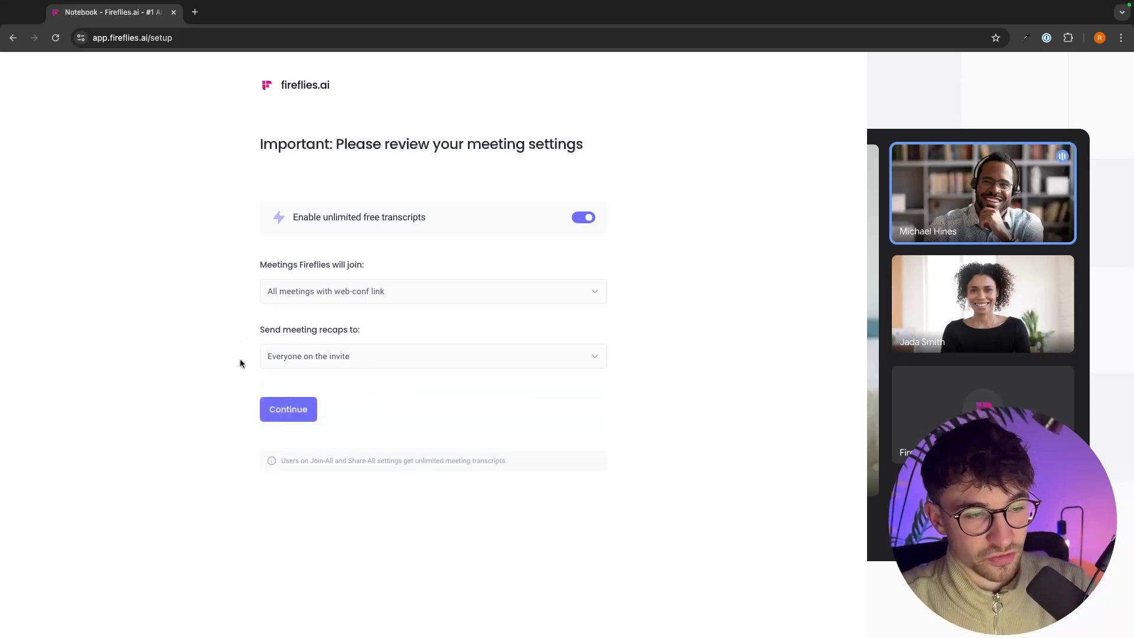
pyautogui.click(311, 354)
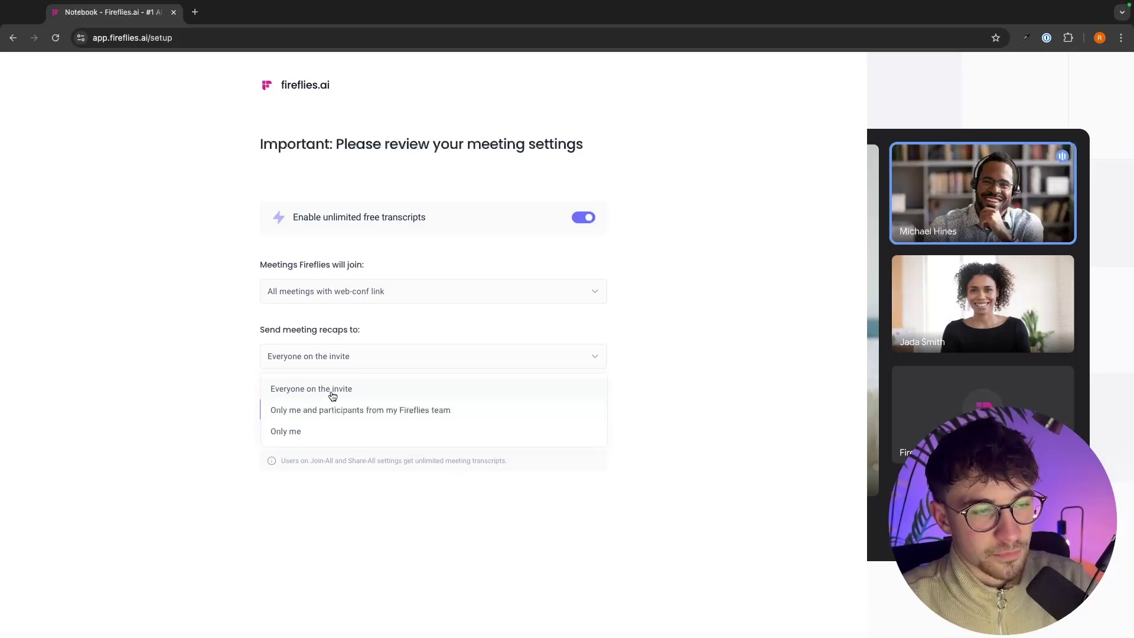
pyautogui.click(313, 390)
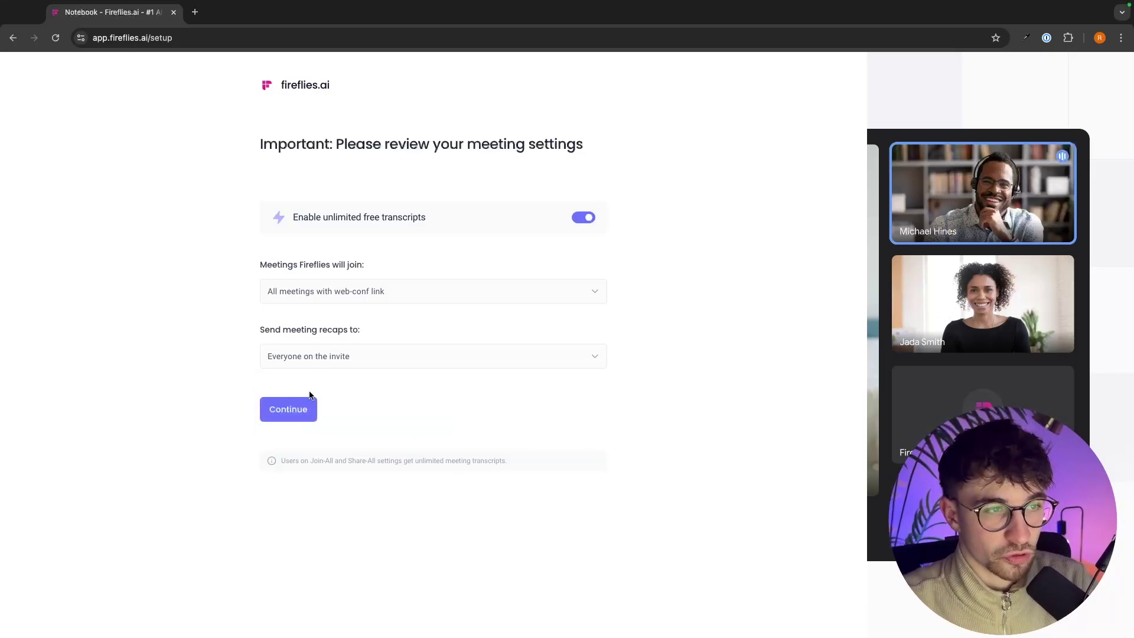
pyautogui.click(303, 415)
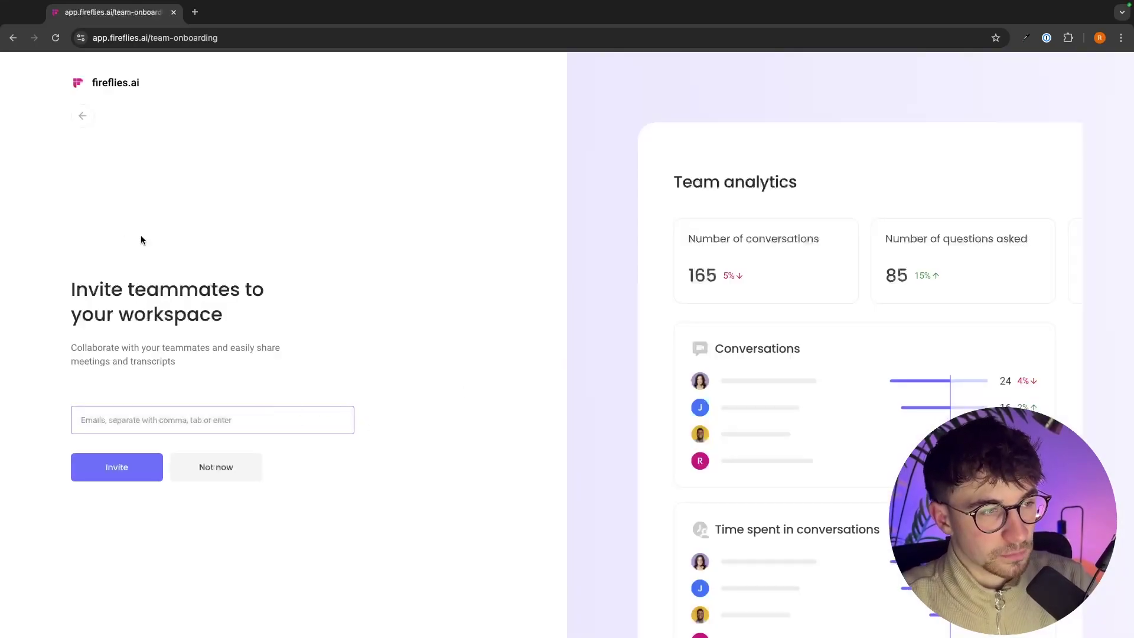
# Step: Enter a teammate's e-mail address, accept the suggestion, and send one invitation
pyautogui.moveTo(47, 291); pyautogui.dragTo(222, 329)
pyautogui.click(56, 308)
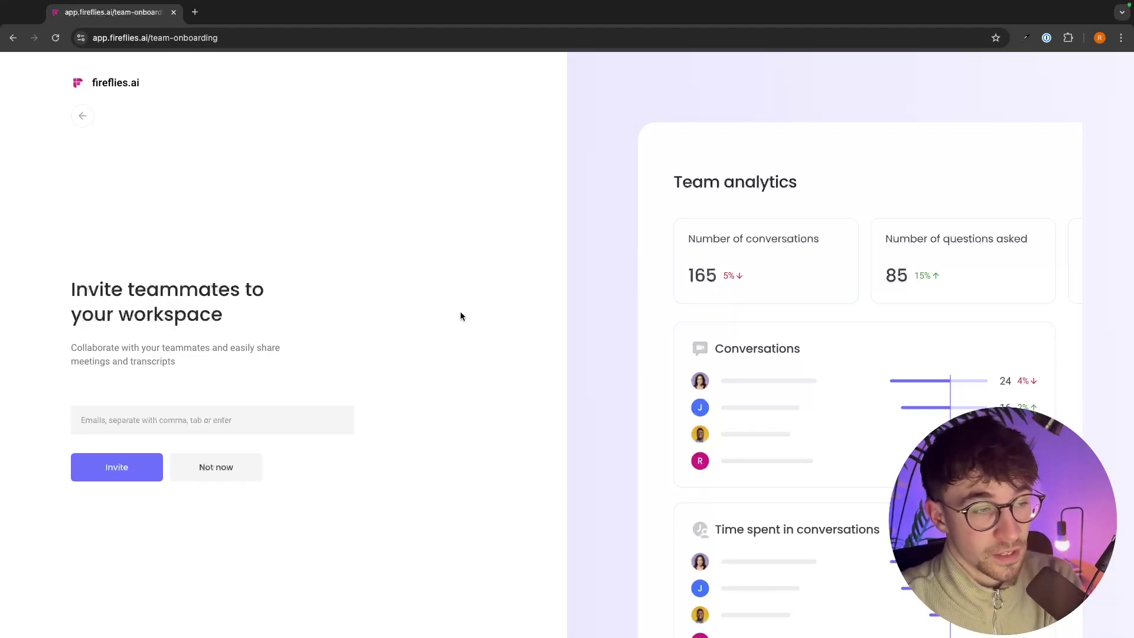
pyautogui.click(108, 413)
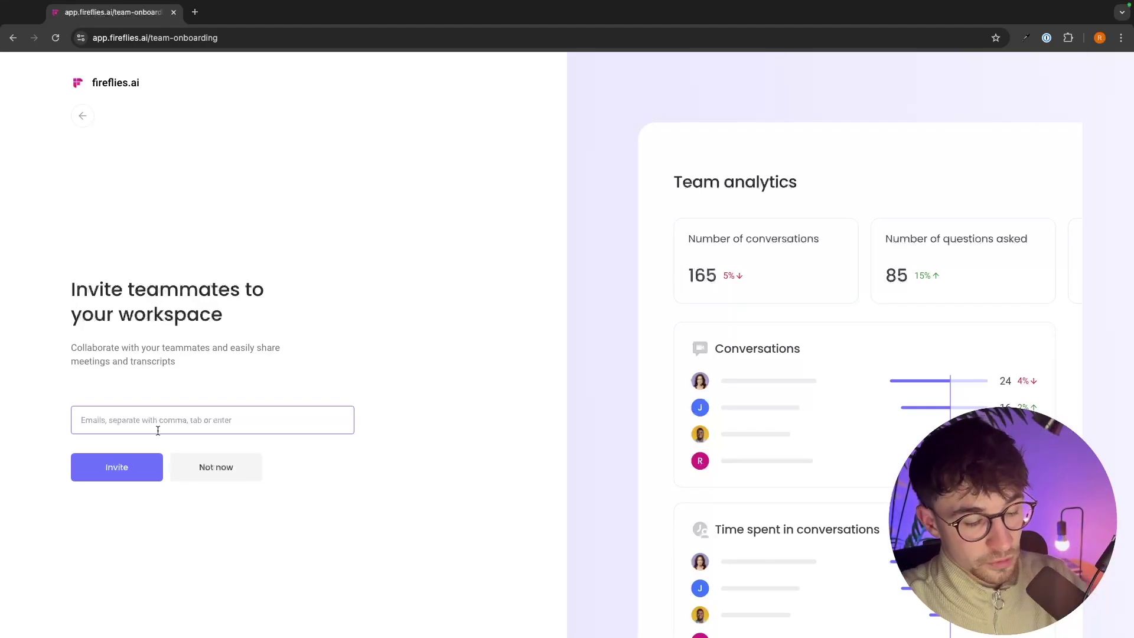
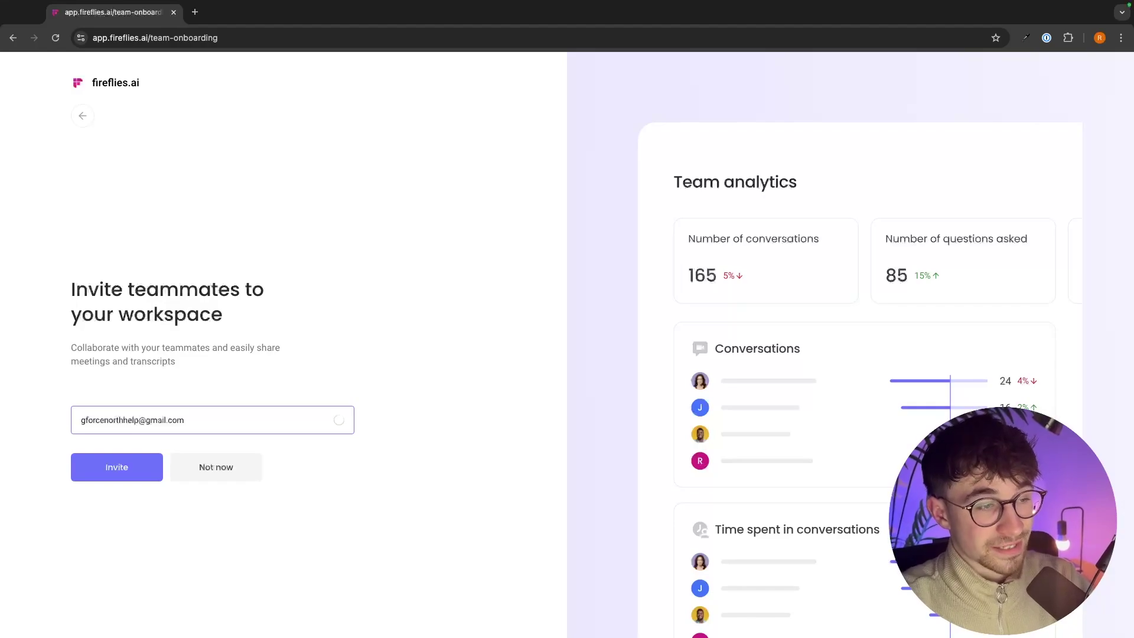
pyautogui.click(159, 460)
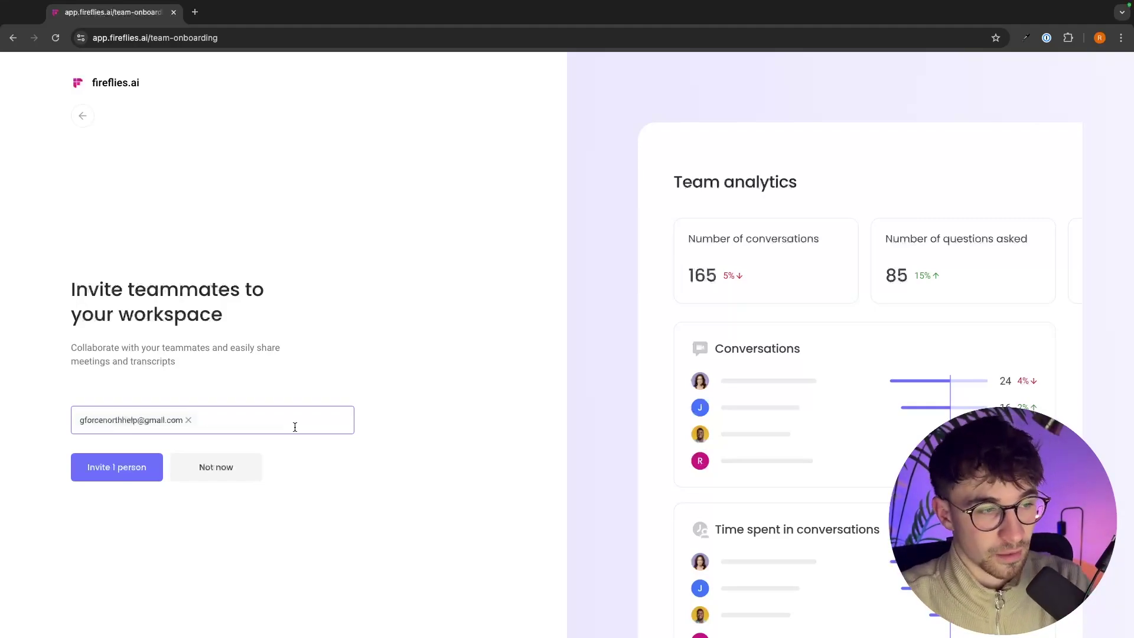
pyautogui.click(103, 475)
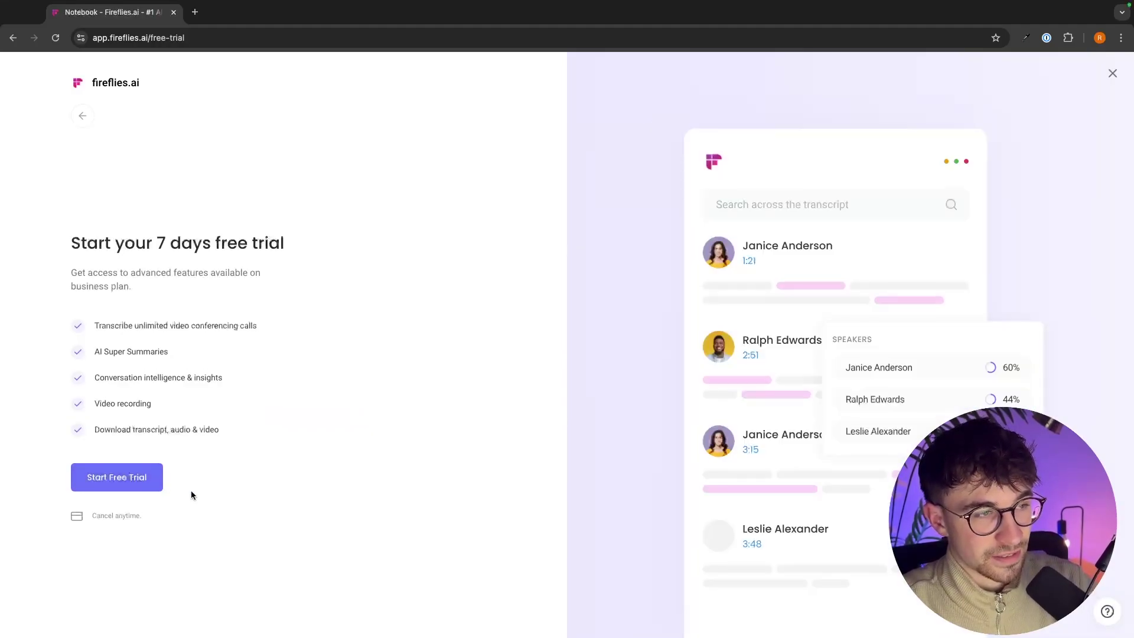
# Step: Start the 7-day free trial, autofilling the saved payment card and submitting the form
pyautogui.moveTo(59, 247); pyautogui.dragTo(321, 247)
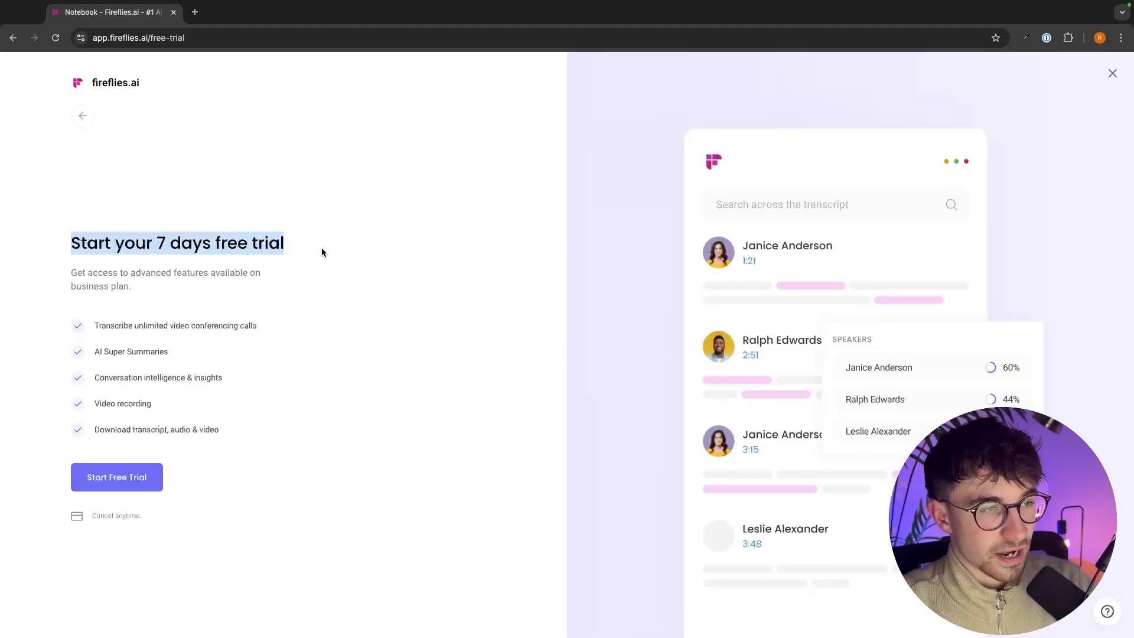
pyautogui.click(61, 274)
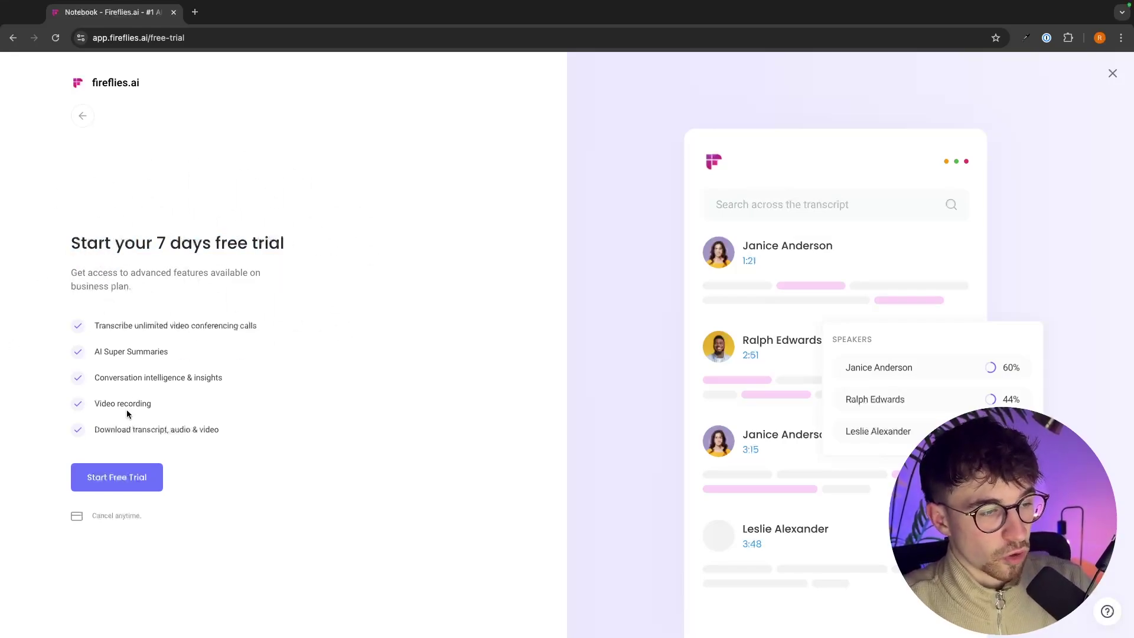
pyautogui.click(104, 485)
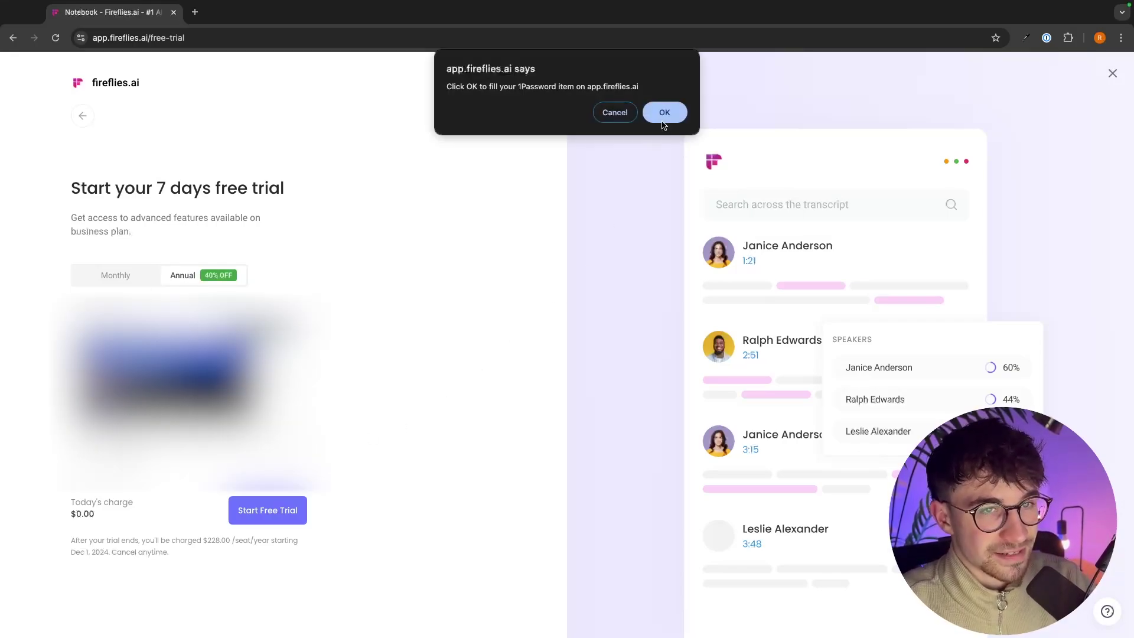
pyautogui.click(664, 113)
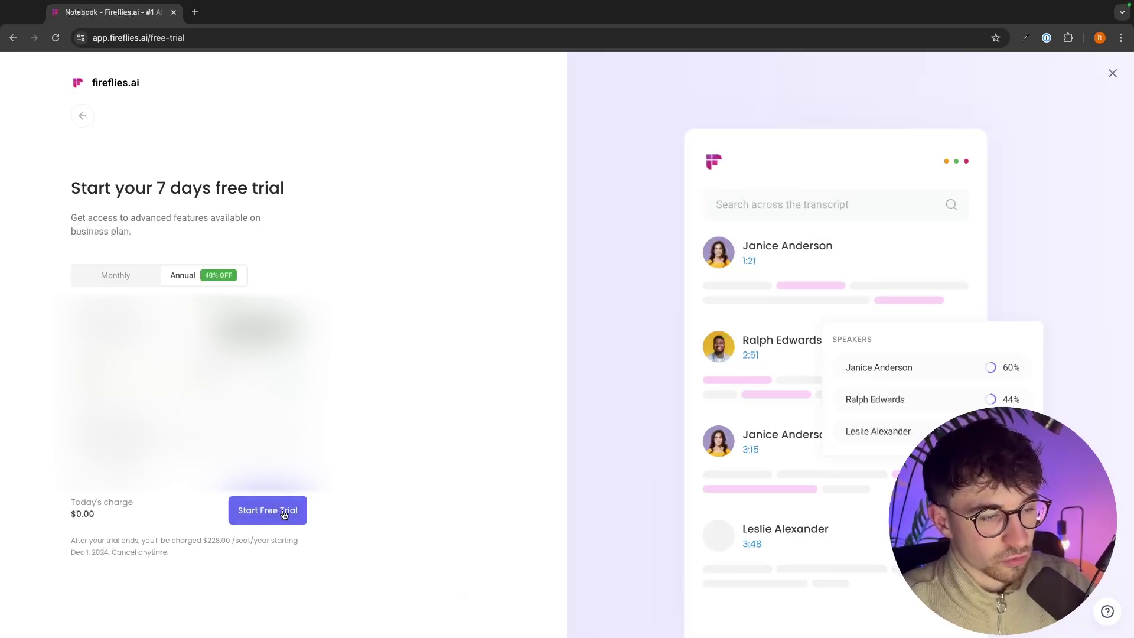
pyautogui.click(245, 512)
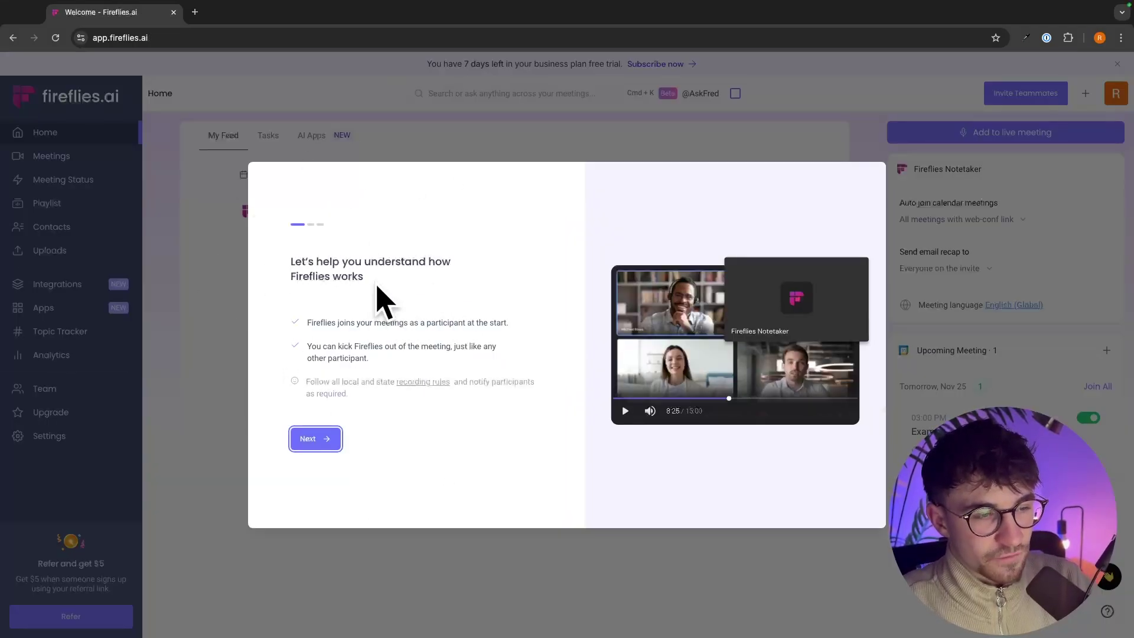
# Step: Advance past the welcome intro and keep English (Global) as the meeting language
pyautogui.click(312, 440)
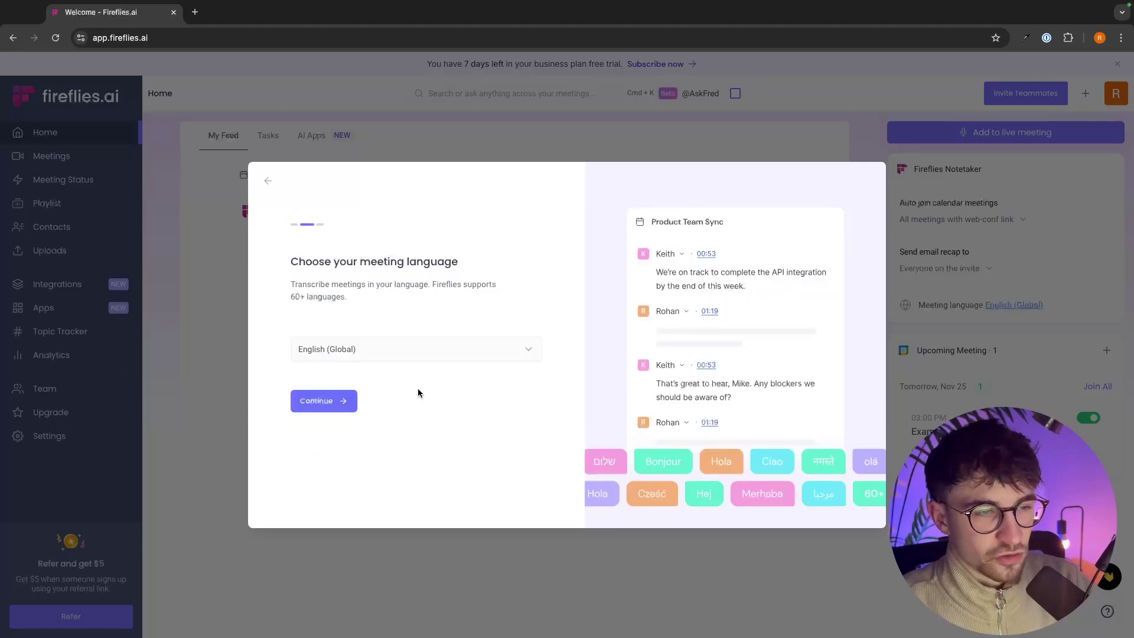
pyautogui.click(320, 400)
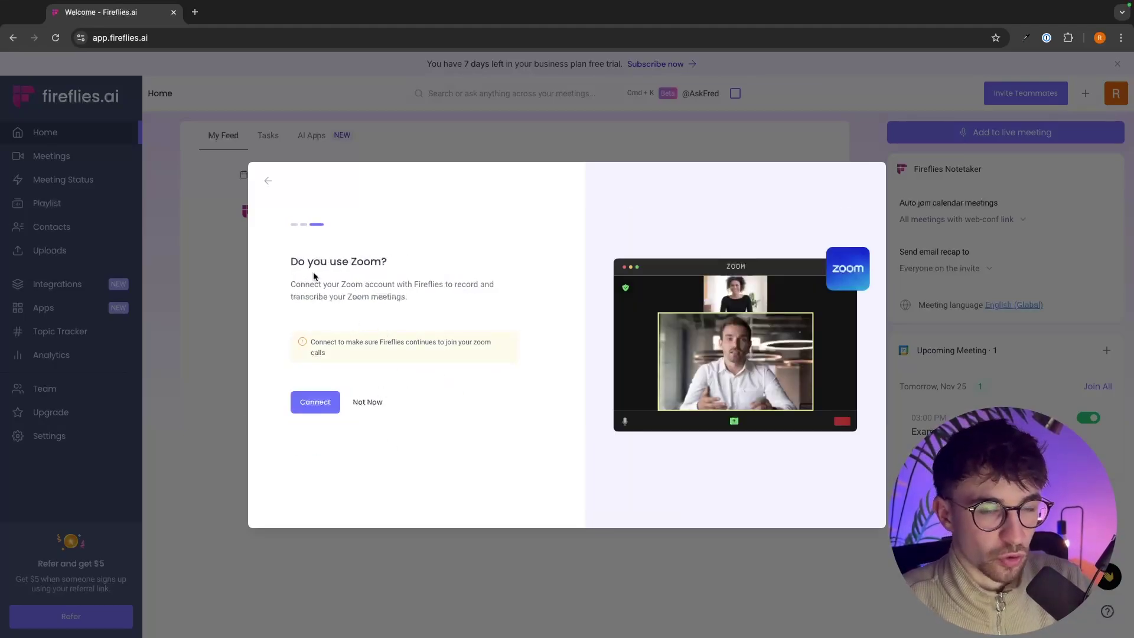
pyautogui.moveTo(273, 271); pyautogui.dragTo(420, 265)
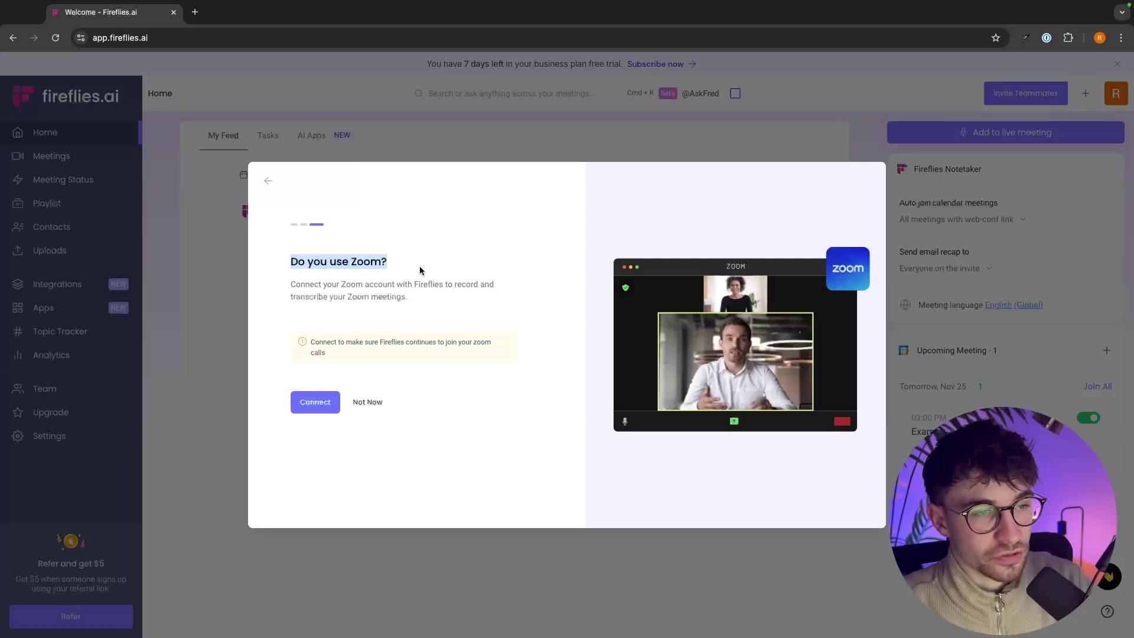
pyautogui.click(275, 273)
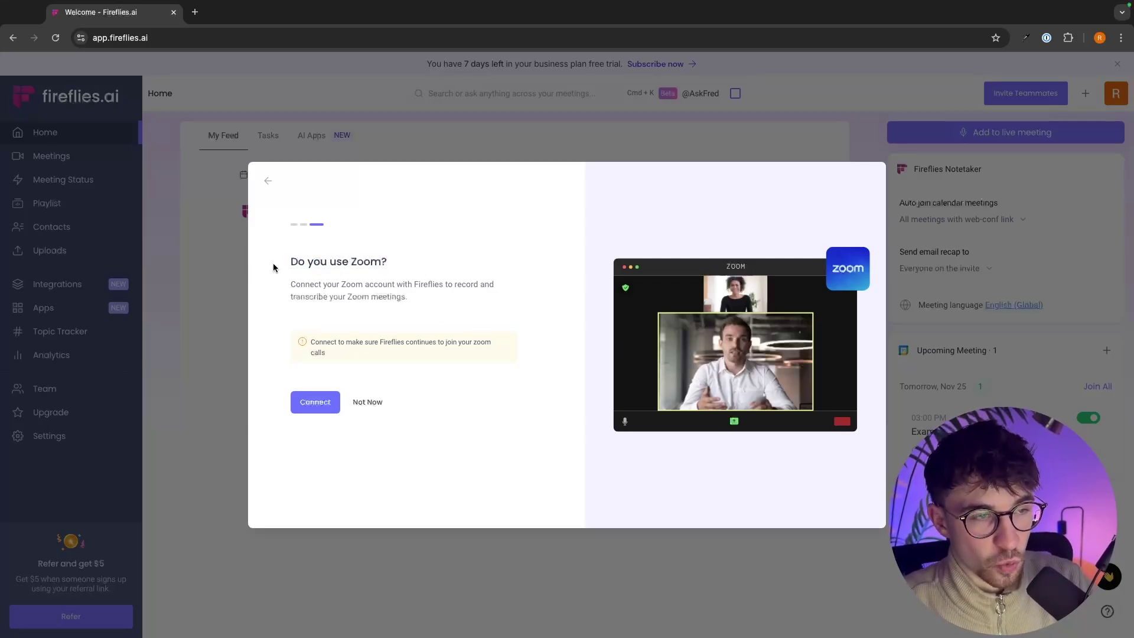
pyautogui.moveTo(272, 267); pyautogui.dragTo(396, 263)
pyautogui.click(395, 263)
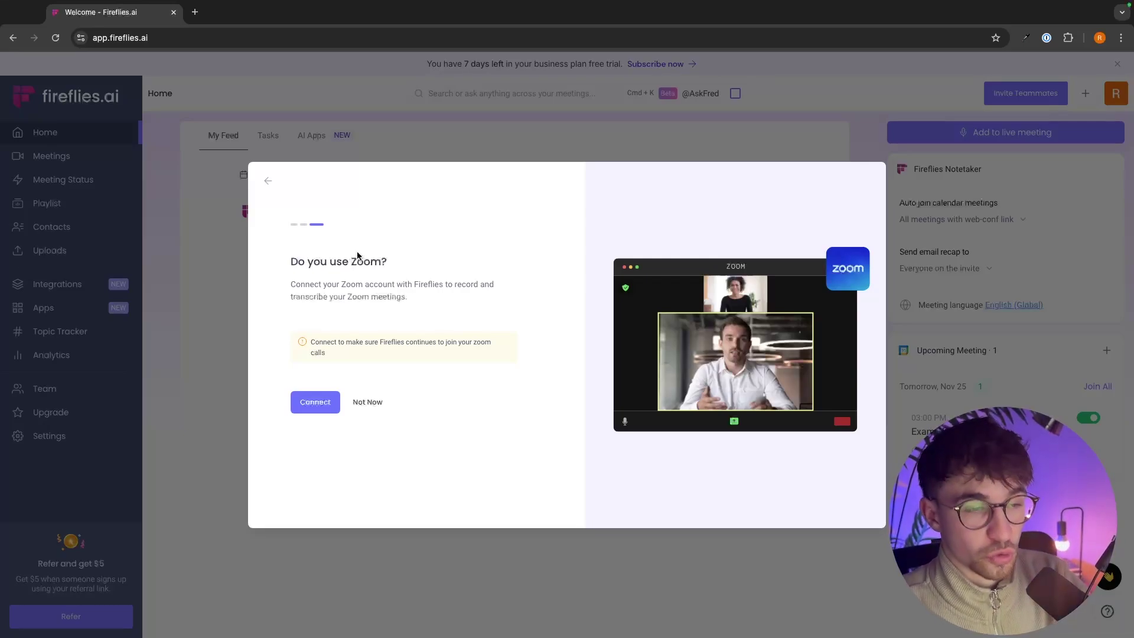
pyautogui.click(313, 407)
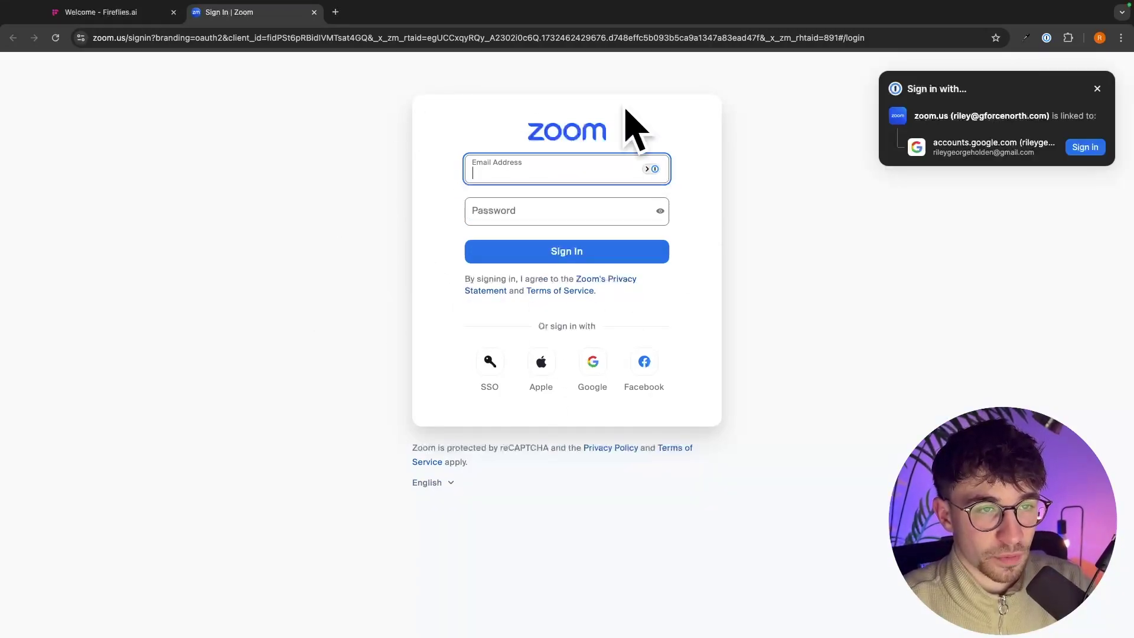
pyautogui.click(403, 212)
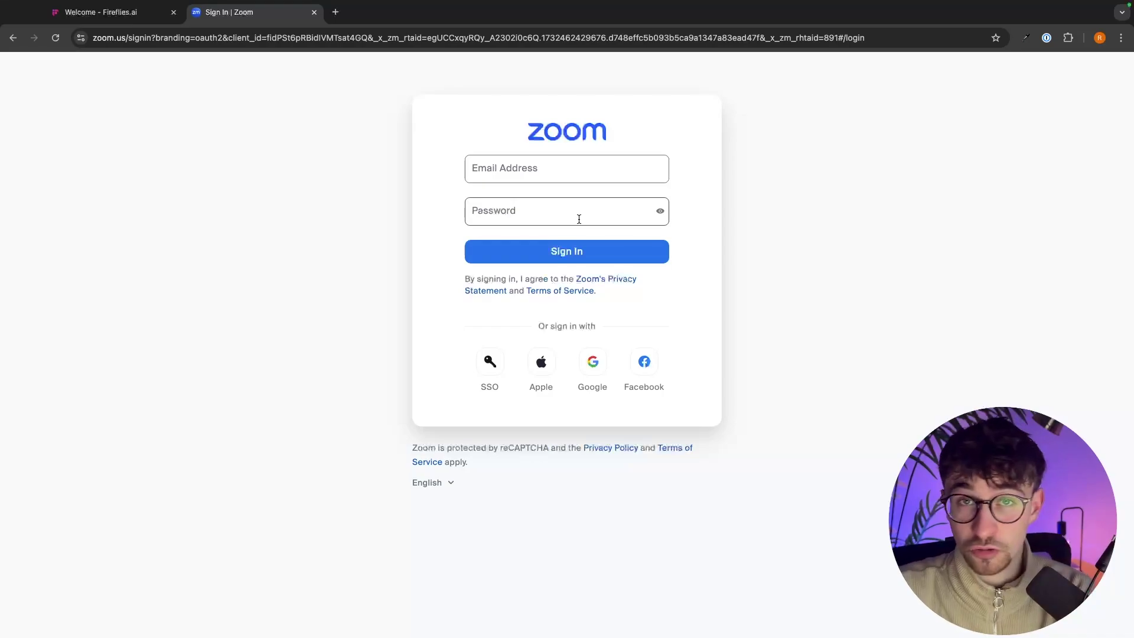
# Step: Abandon the Zoom sign-in, skip connecting Zoom, and view the Platform Quick Overview digest in My Feed
pyautogui.click(314, 21)
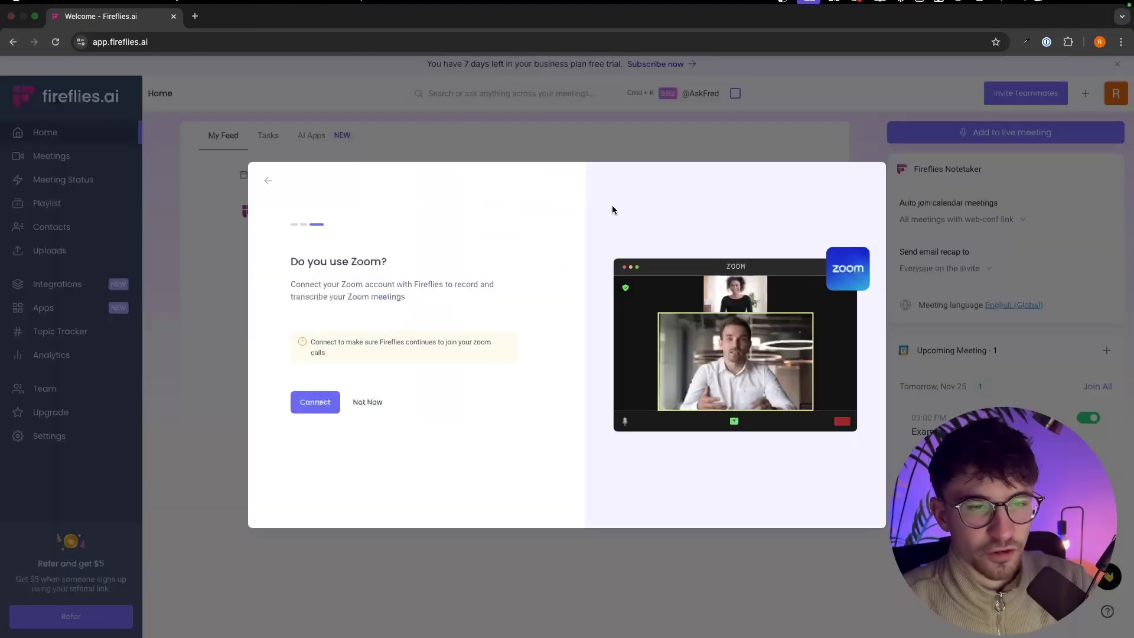
pyautogui.click(363, 402)
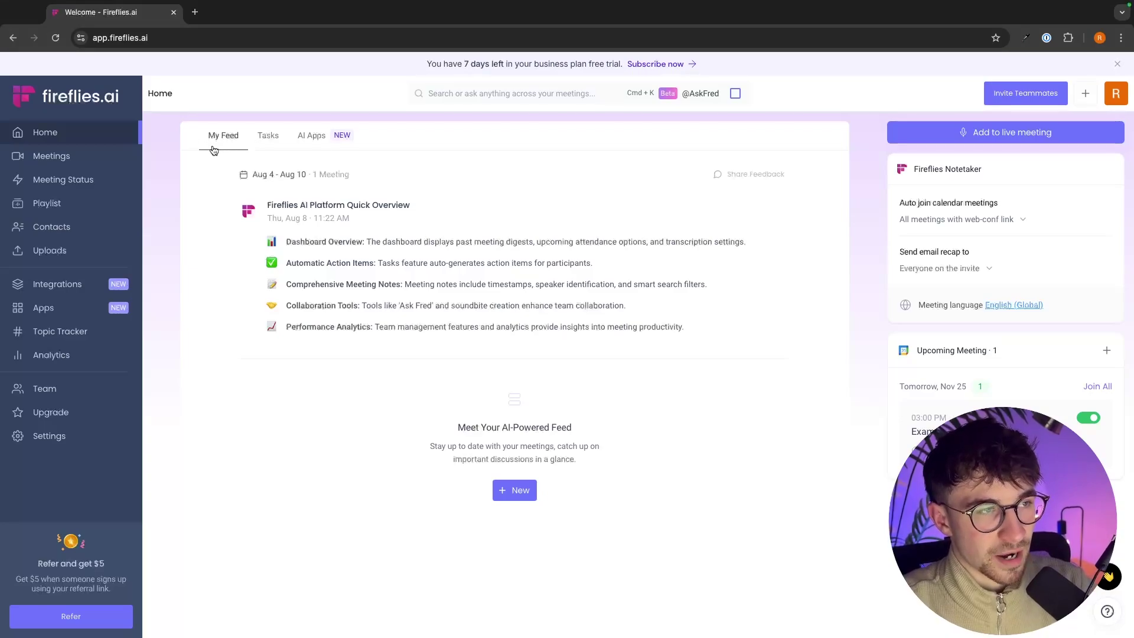
pyautogui.moveTo(448, 237)
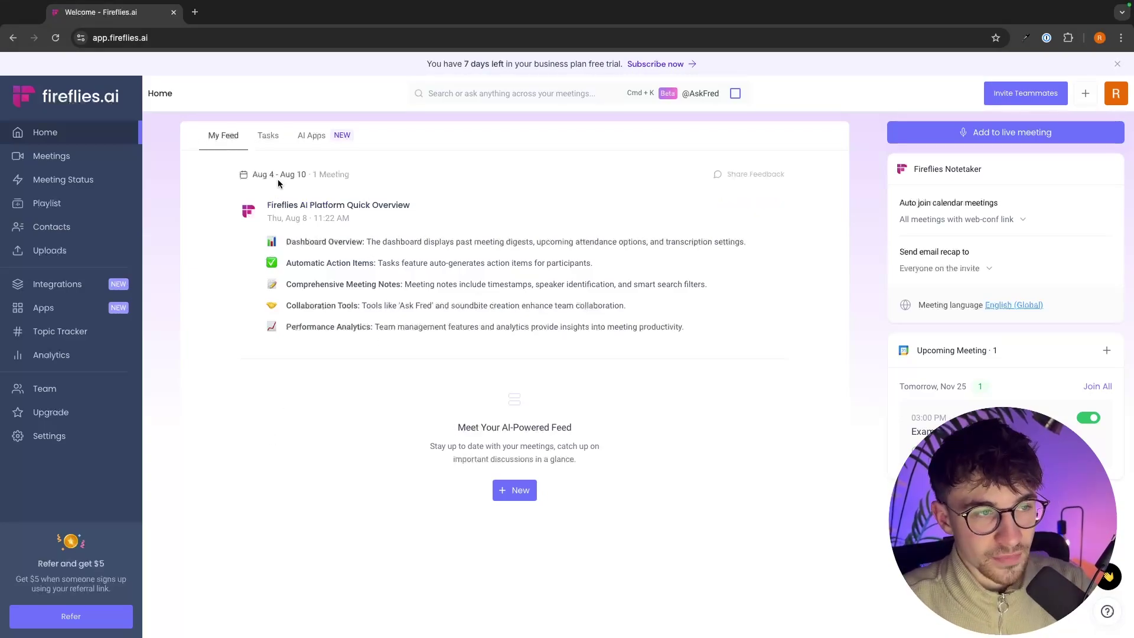
pyautogui.moveTo(255, 210)
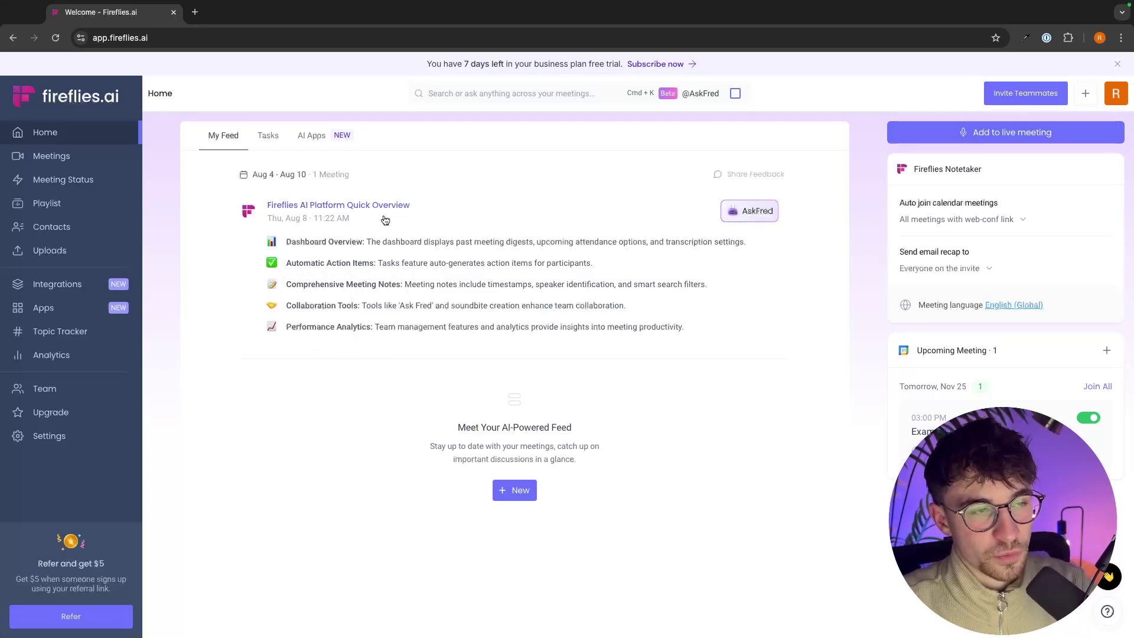
pyautogui.click(301, 208)
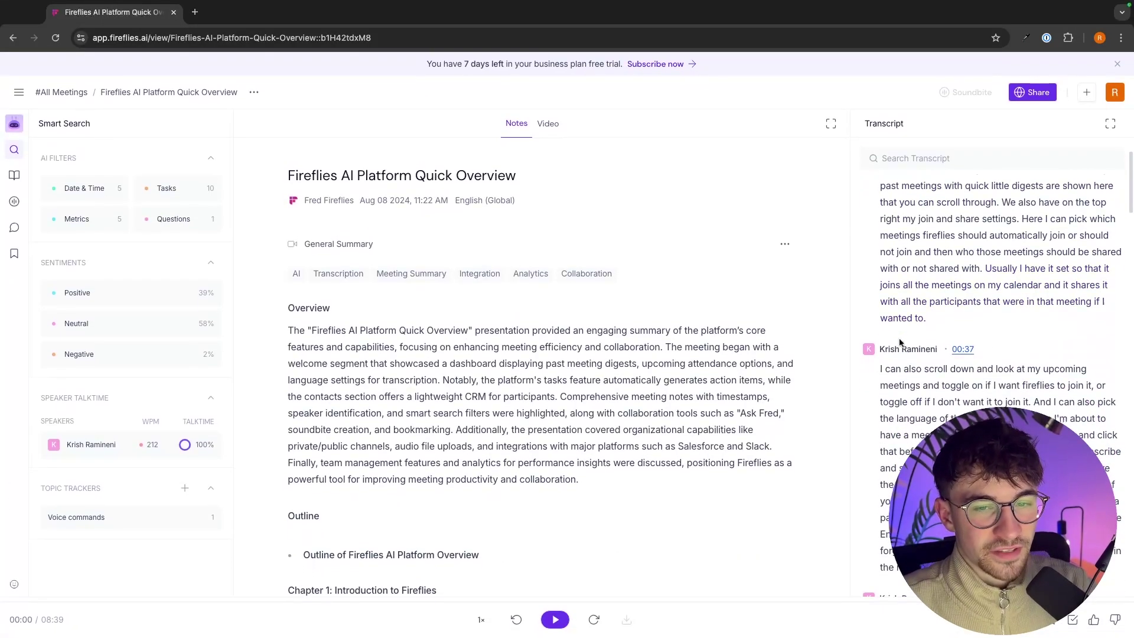
pyautogui.scroll(-9, 691, 339)
pyautogui.scroll(-15, 729, 451)
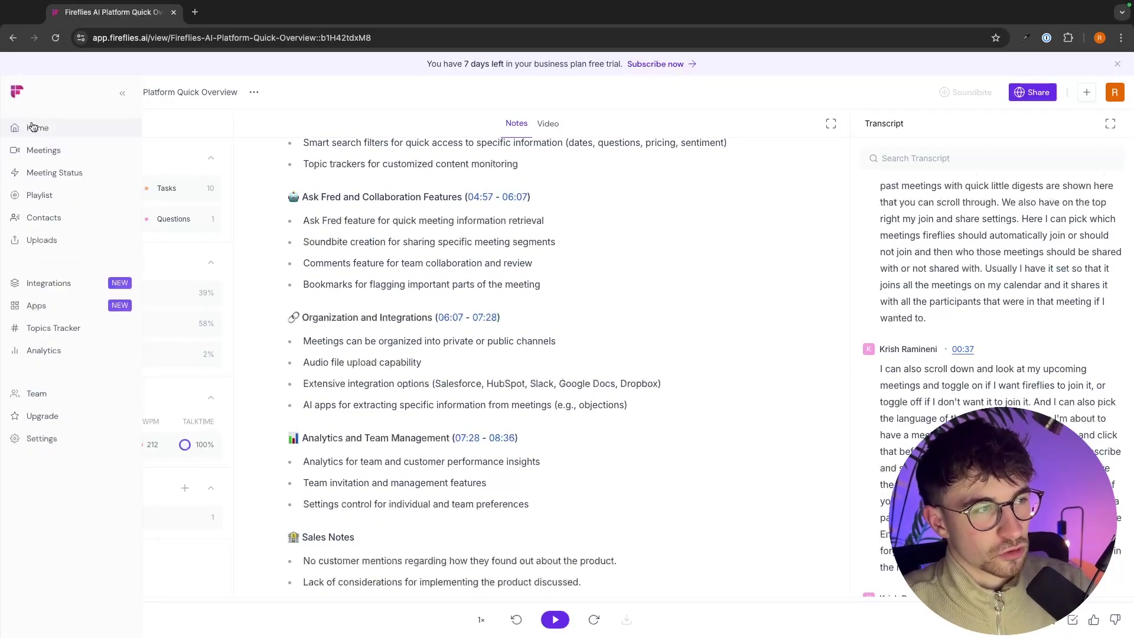
pyautogui.click(33, 128)
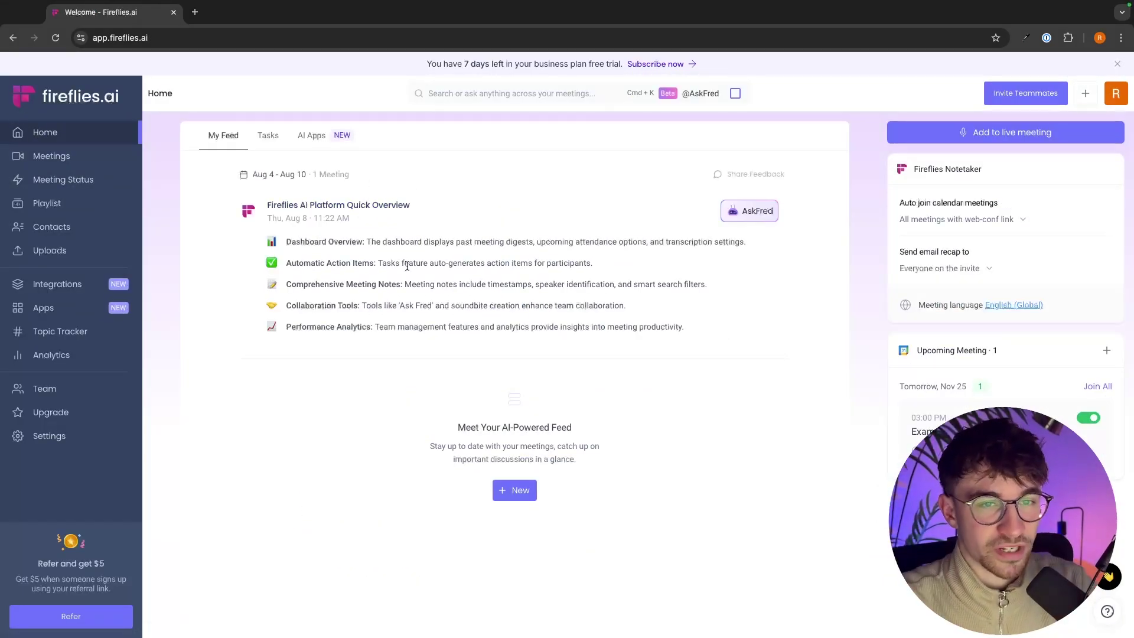
pyautogui.click(301, 206)
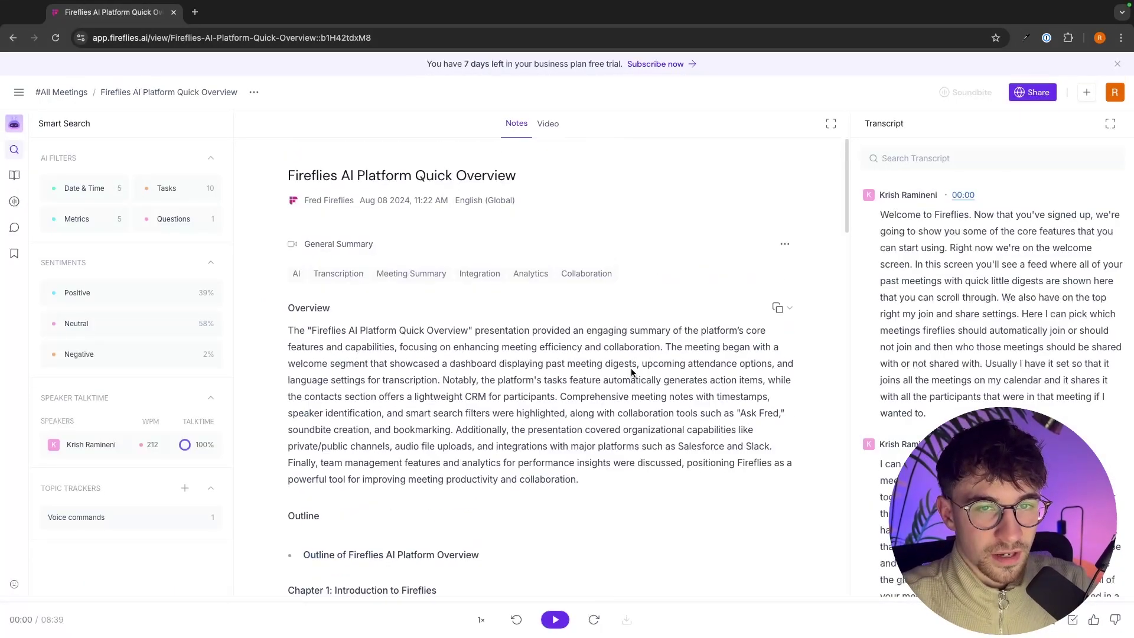
pyautogui.scroll(-3, 632, 372)
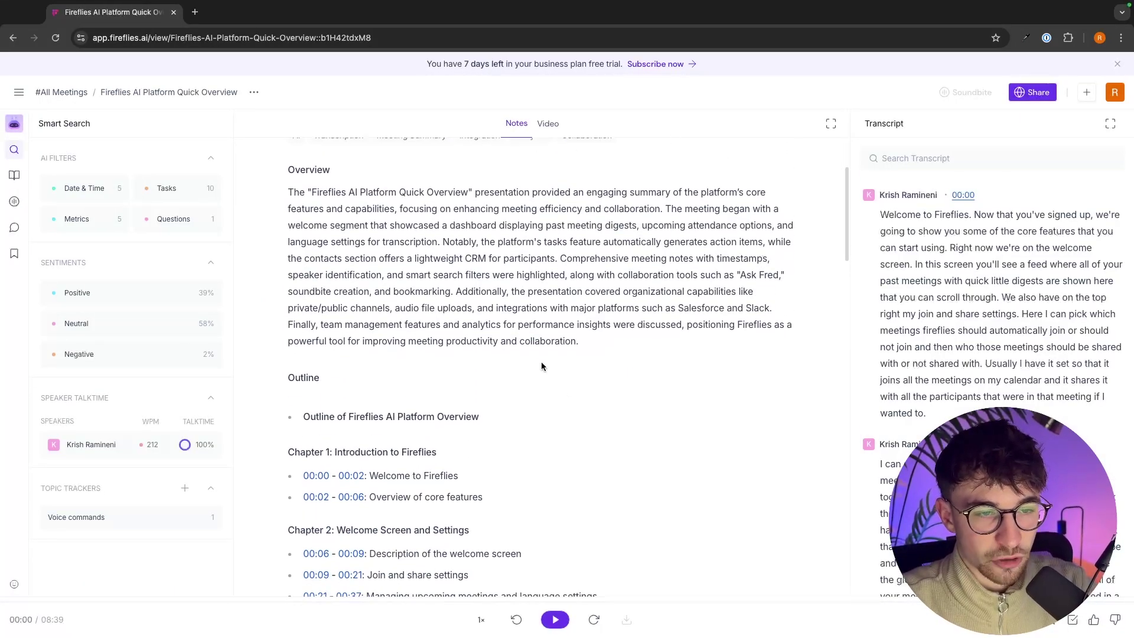
pyautogui.scroll(-3, 539, 364)
pyautogui.scroll(-2, 396, 354)
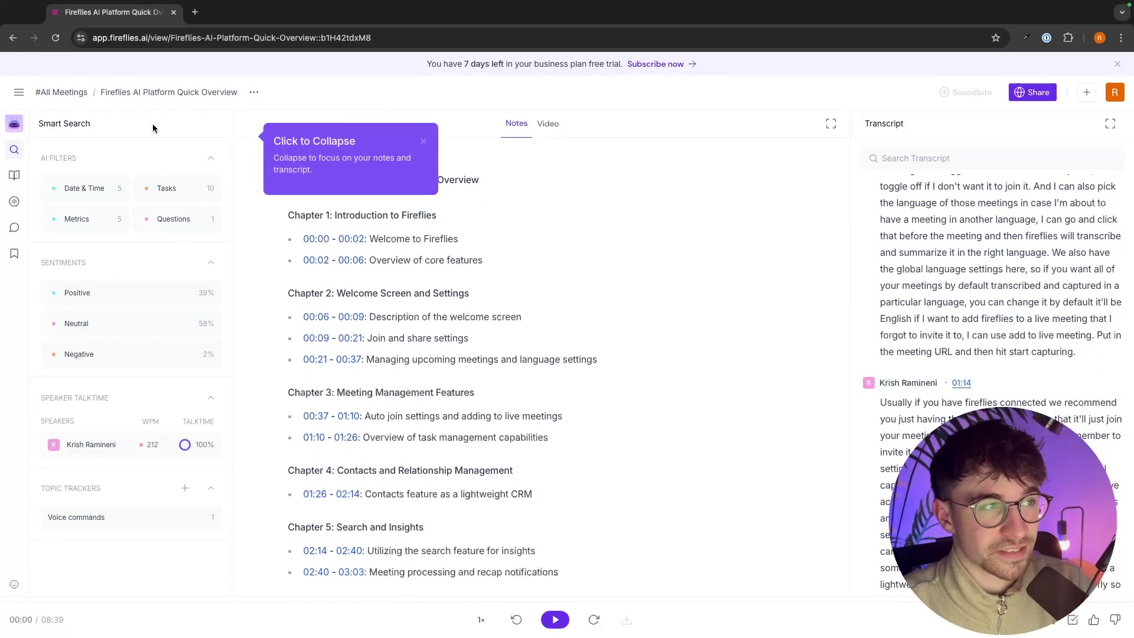
pyautogui.click(50, 133)
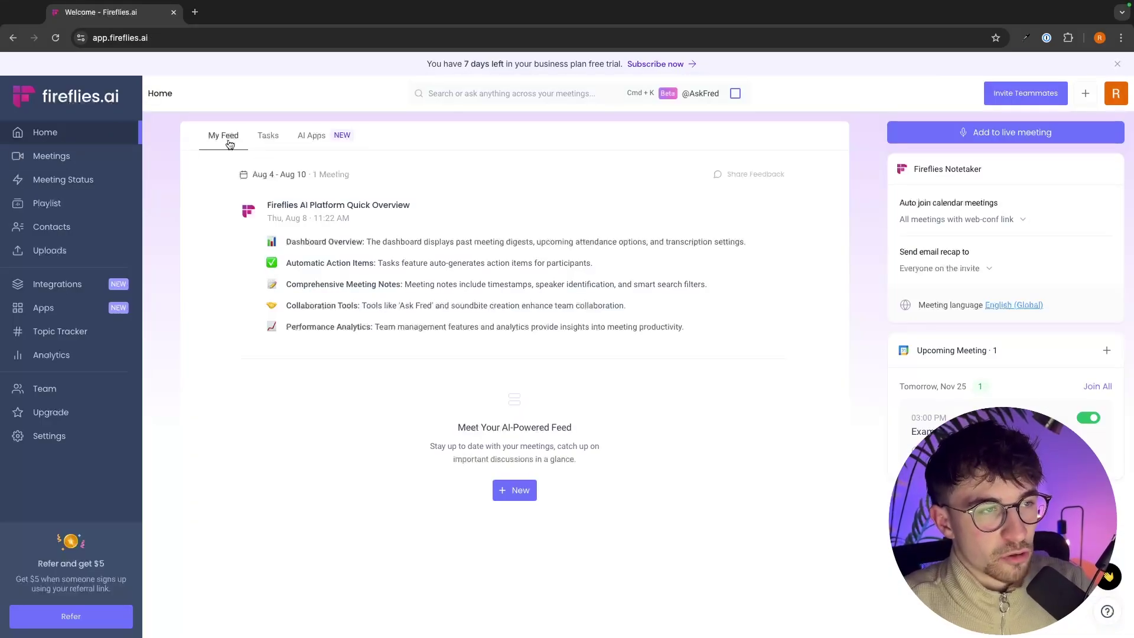
# Step: Switch Home to the empty Tasks tab and glance at the New meeting options
pyautogui.click(285, 140)
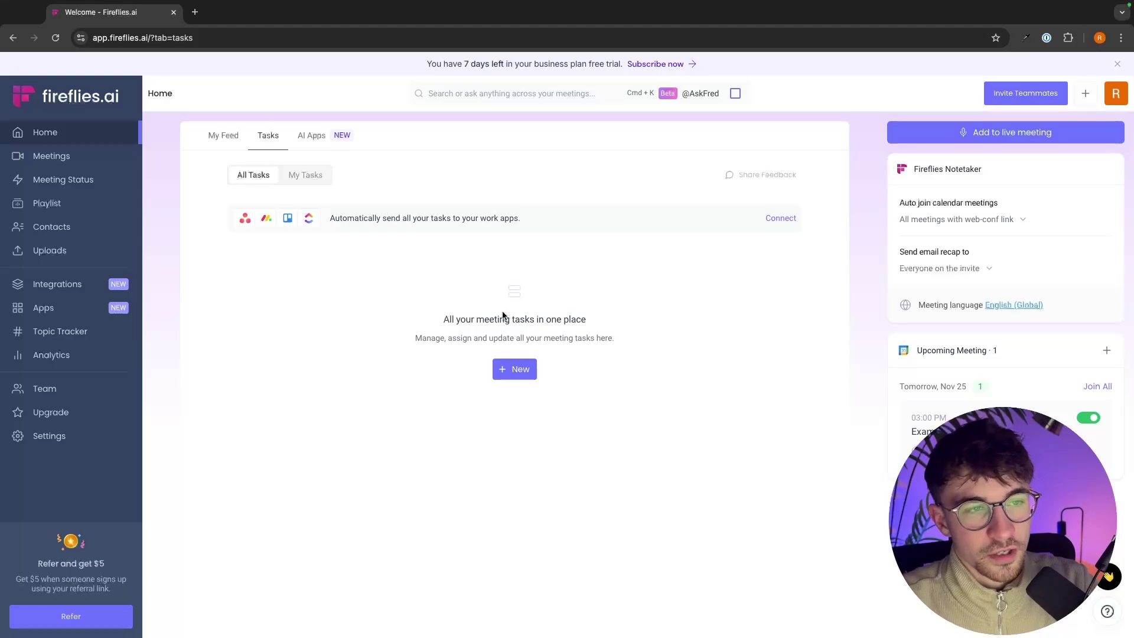
pyautogui.click(512, 377)
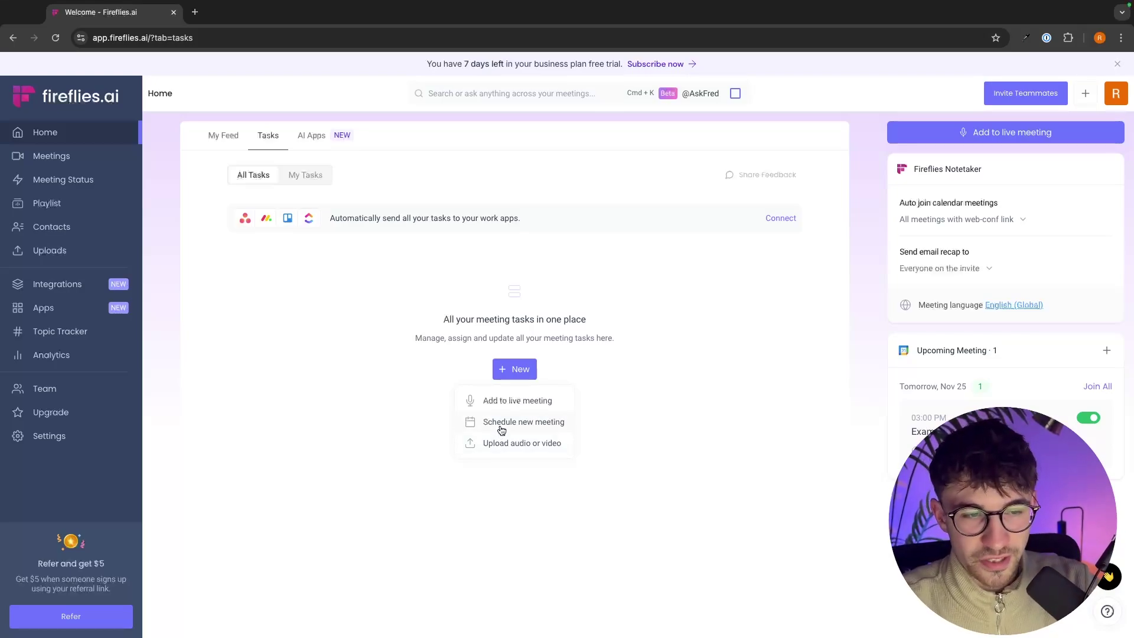
pyautogui.click(638, 383)
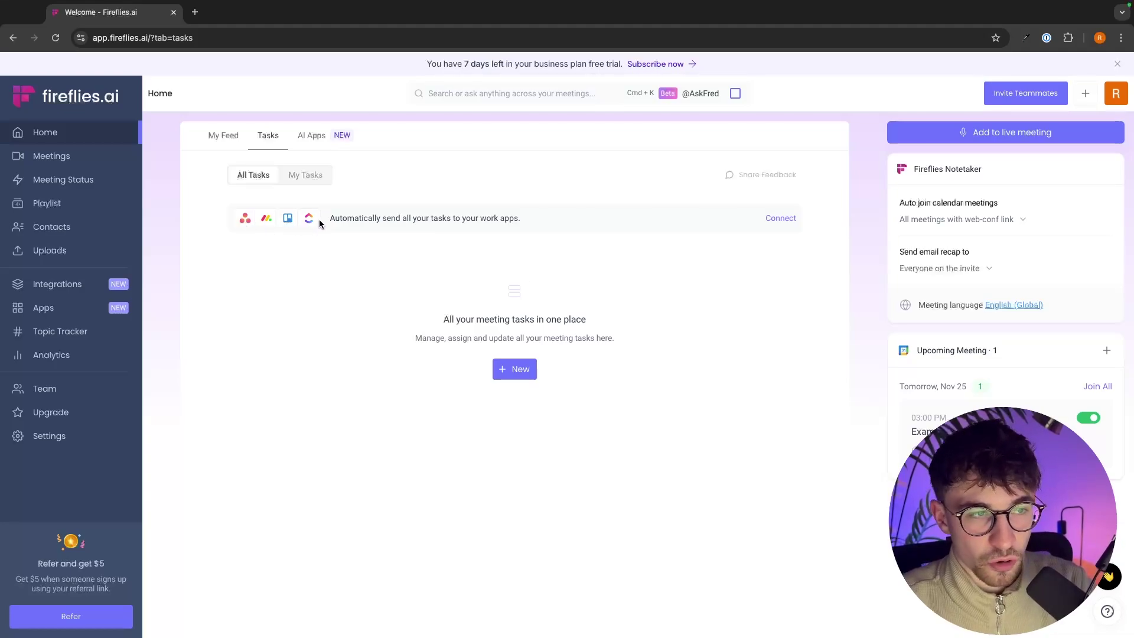
# Step: Try the work-apps Connect banner, then return to Home's Tasks and AI Apps tabs
pyautogui.click(780, 218)
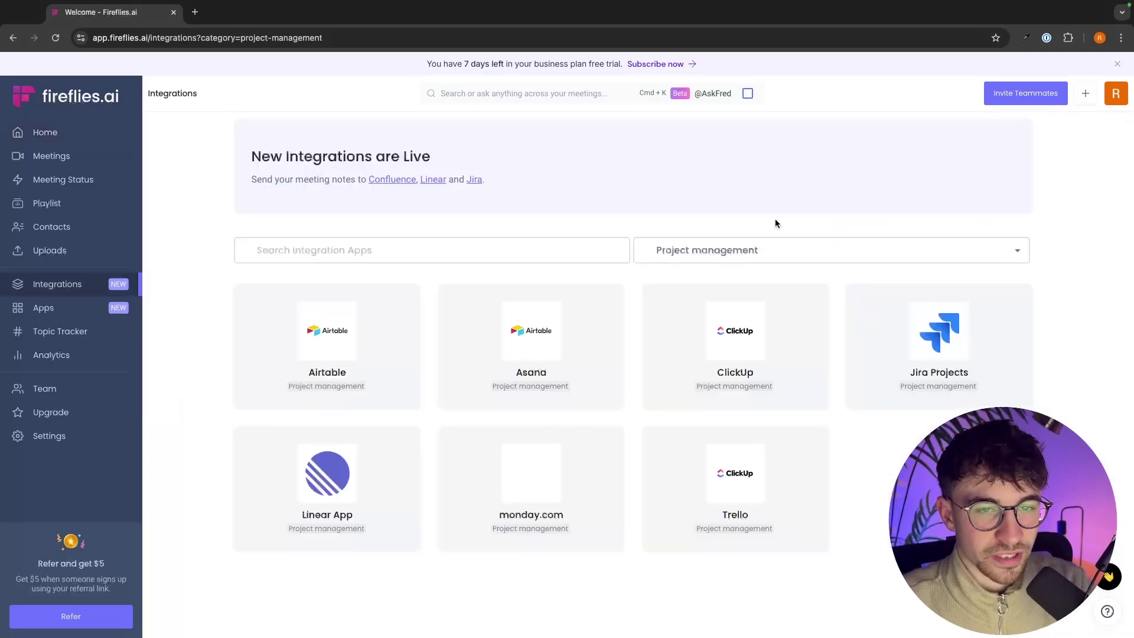
pyautogui.click(69, 138)
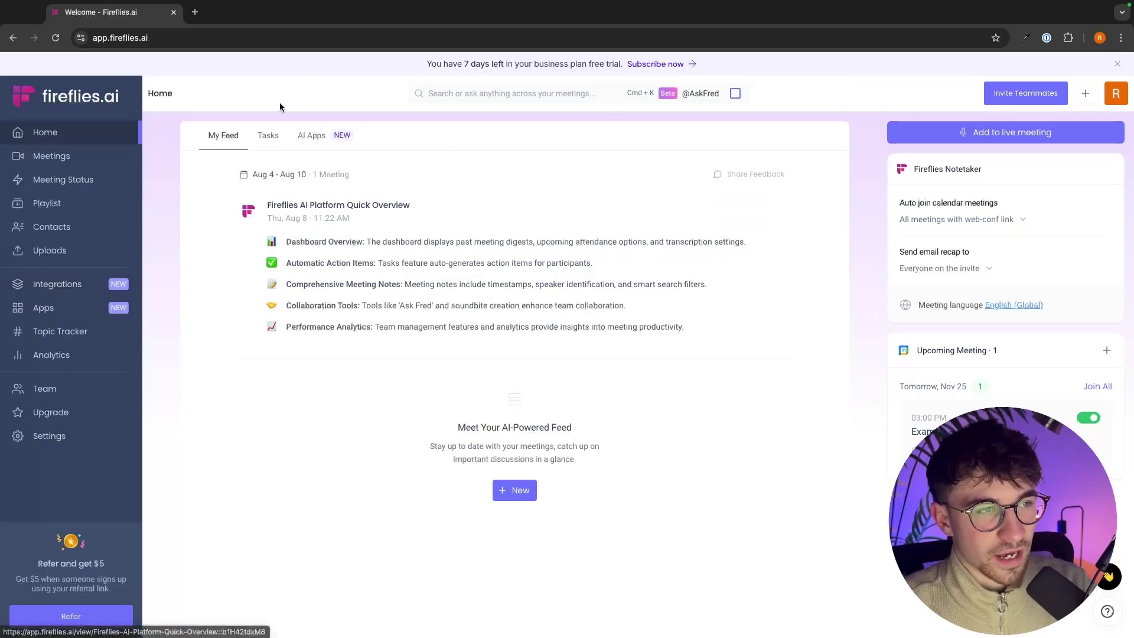
pyautogui.click(268, 135)
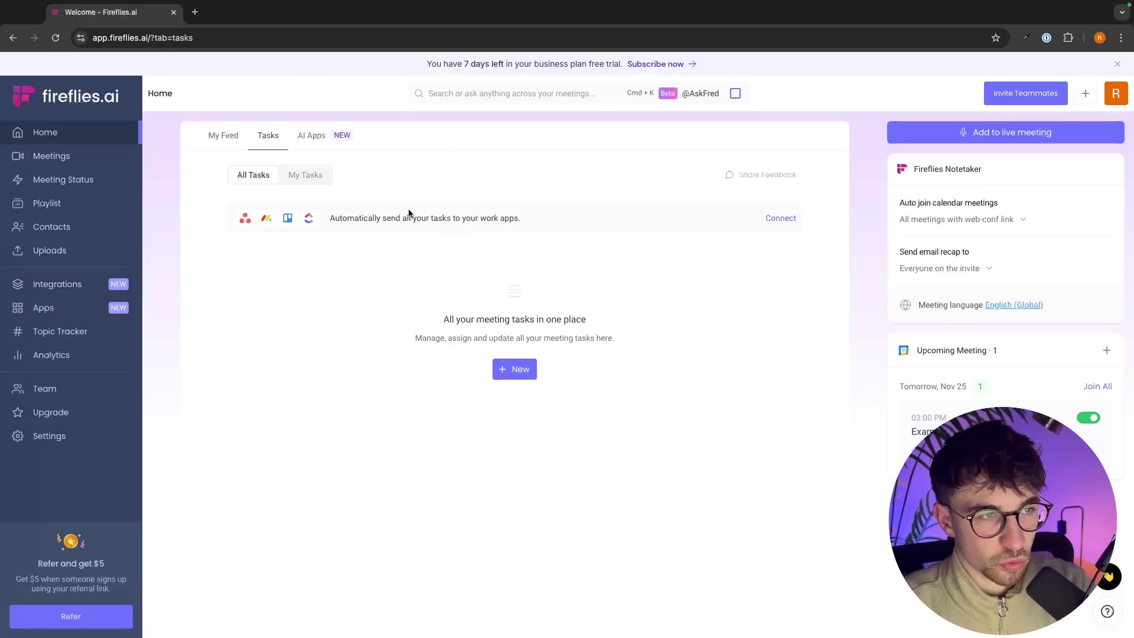
pyautogui.click(318, 138)
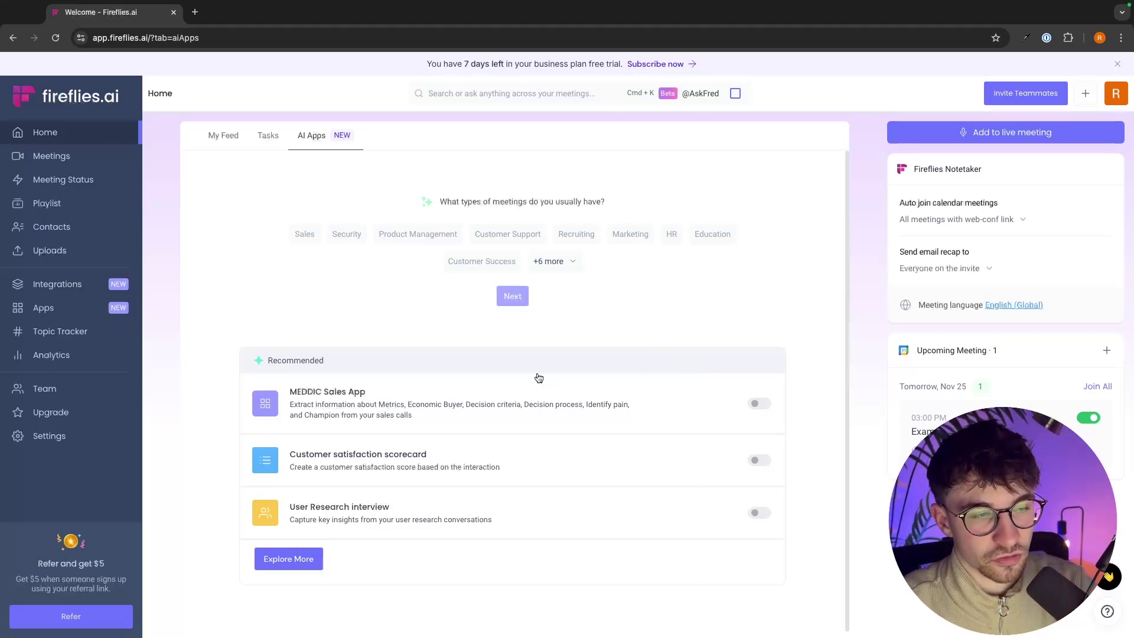
# Step: Answer the AI Apps questions: Sales meetings, Sales Consultant role, concise summaries
pyautogui.scroll(-1, 536, 375)
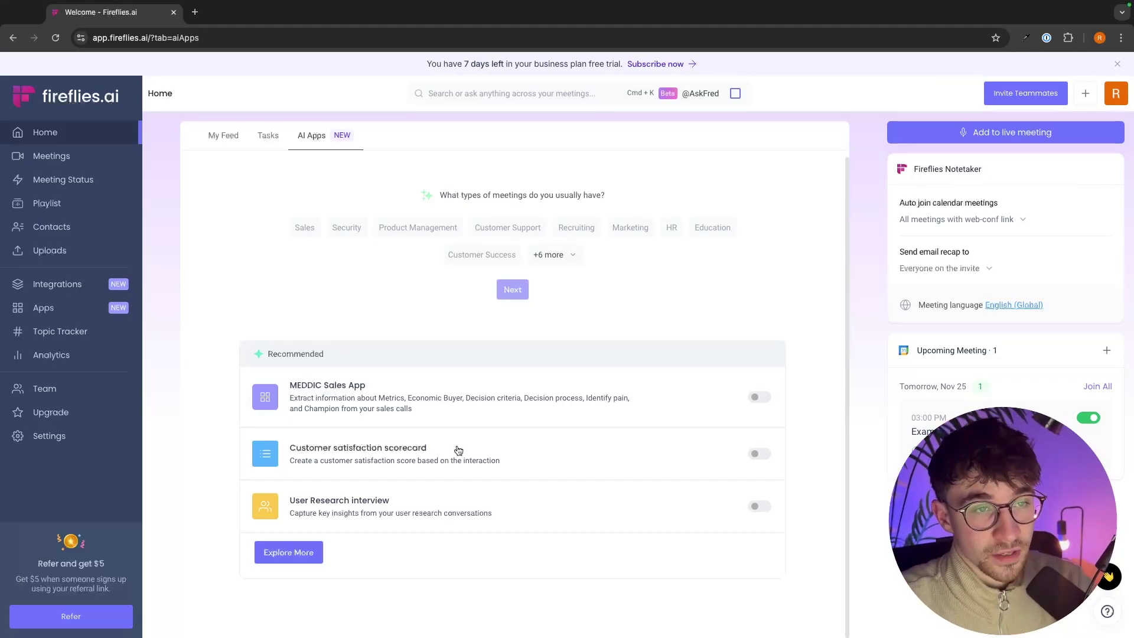
pyautogui.click(306, 229)
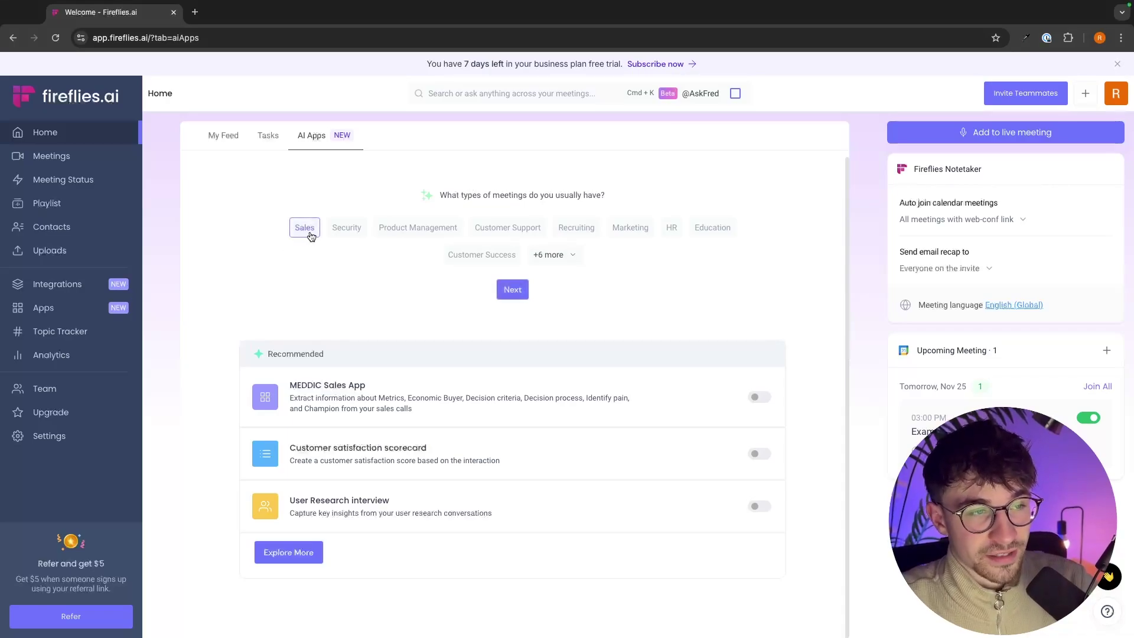
pyautogui.click(525, 290)
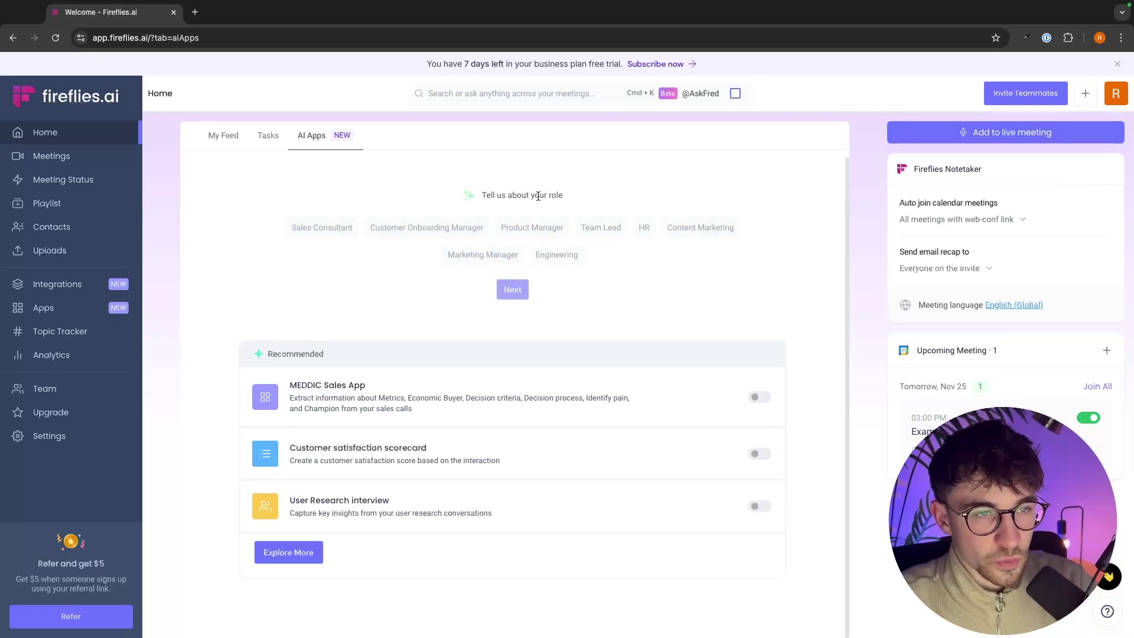
pyautogui.click(324, 234)
pyautogui.click(514, 289)
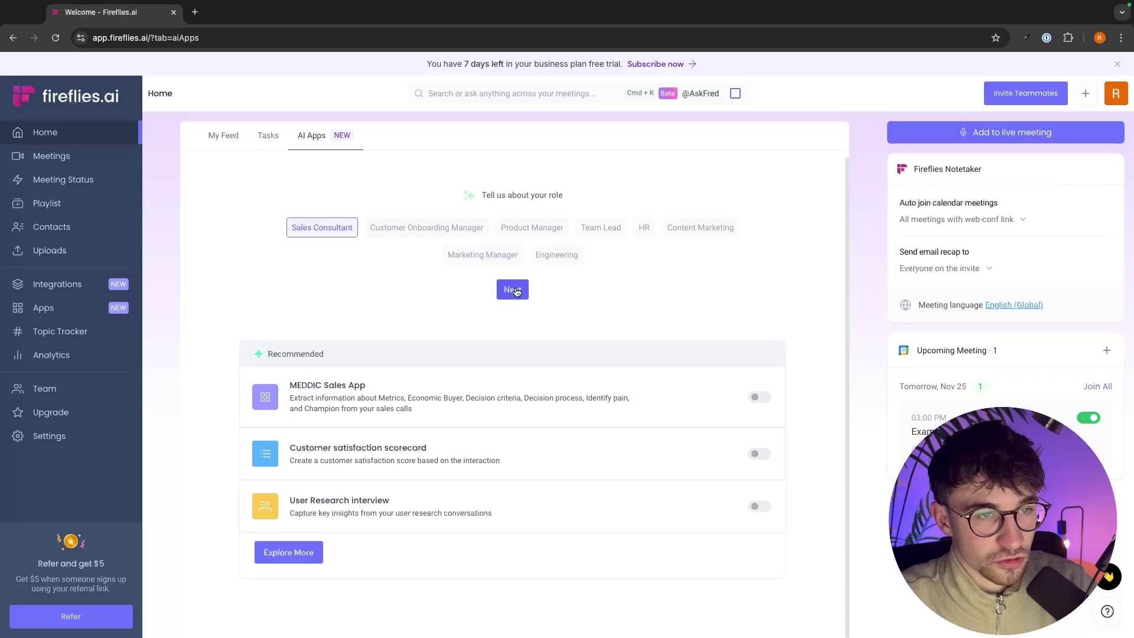
pyautogui.click(480, 235)
pyautogui.click(514, 270)
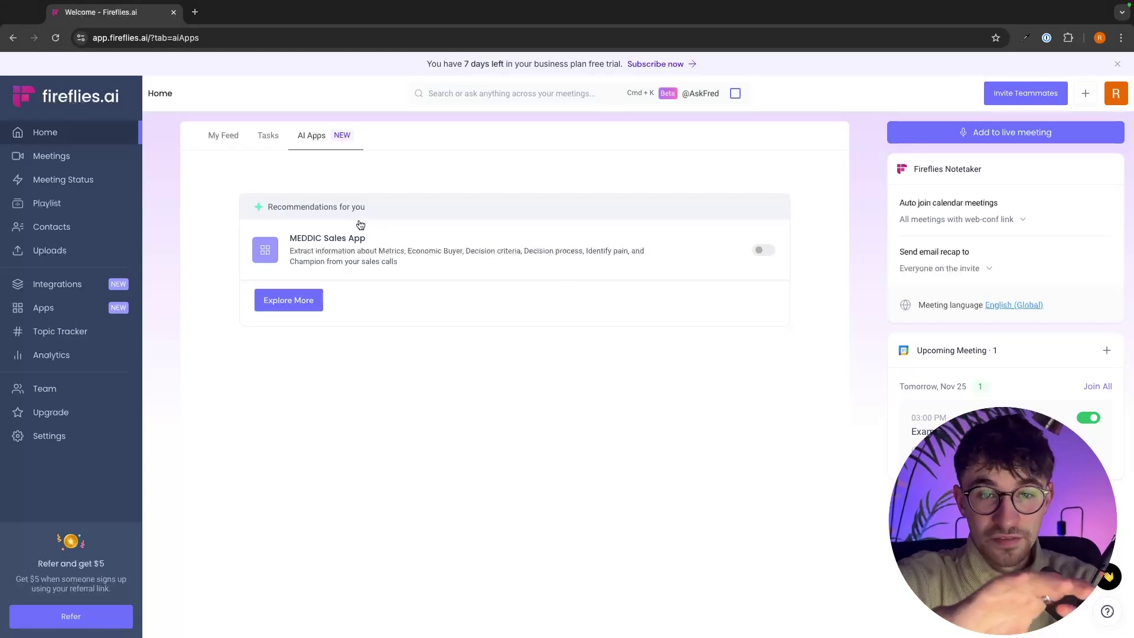
pyautogui.click(223, 135)
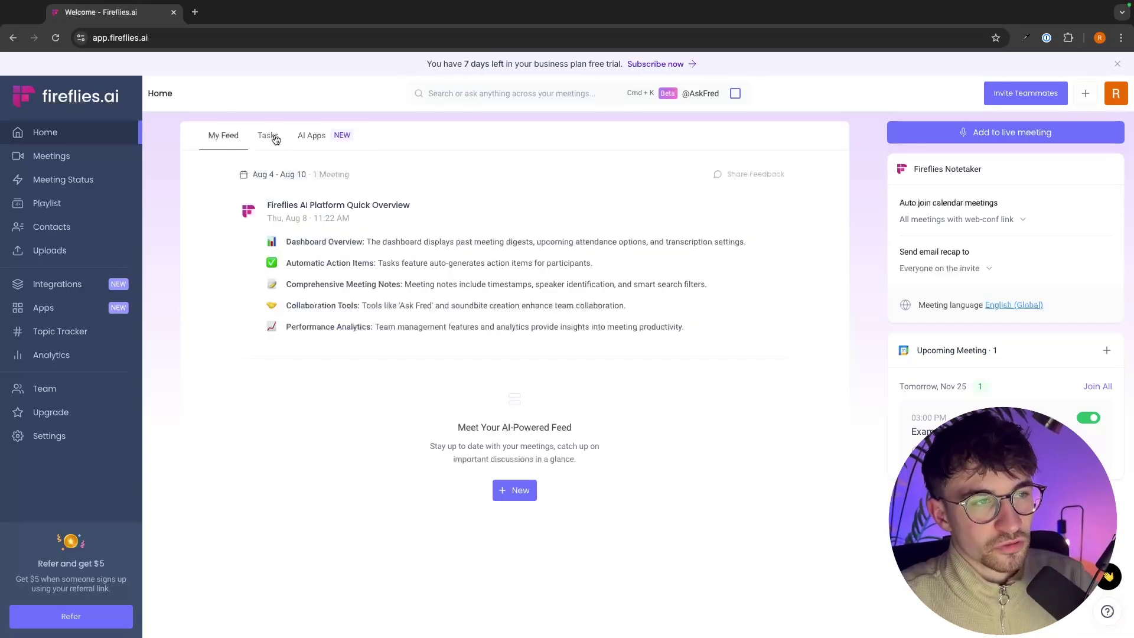
pyautogui.click(307, 136)
pyautogui.click(231, 140)
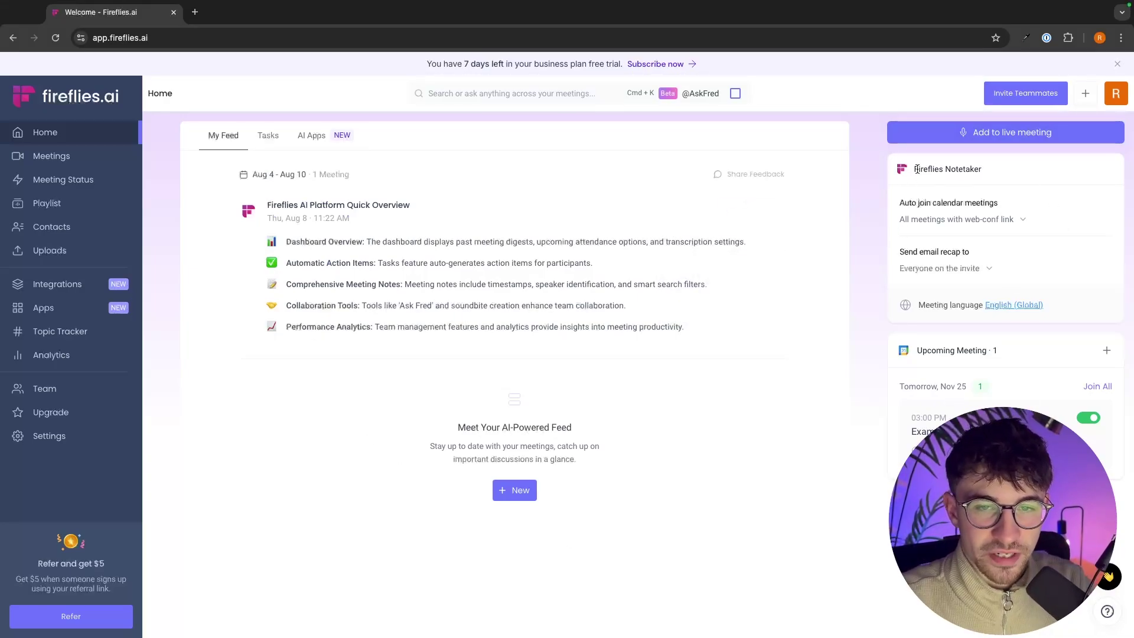
pyautogui.click(958, 220)
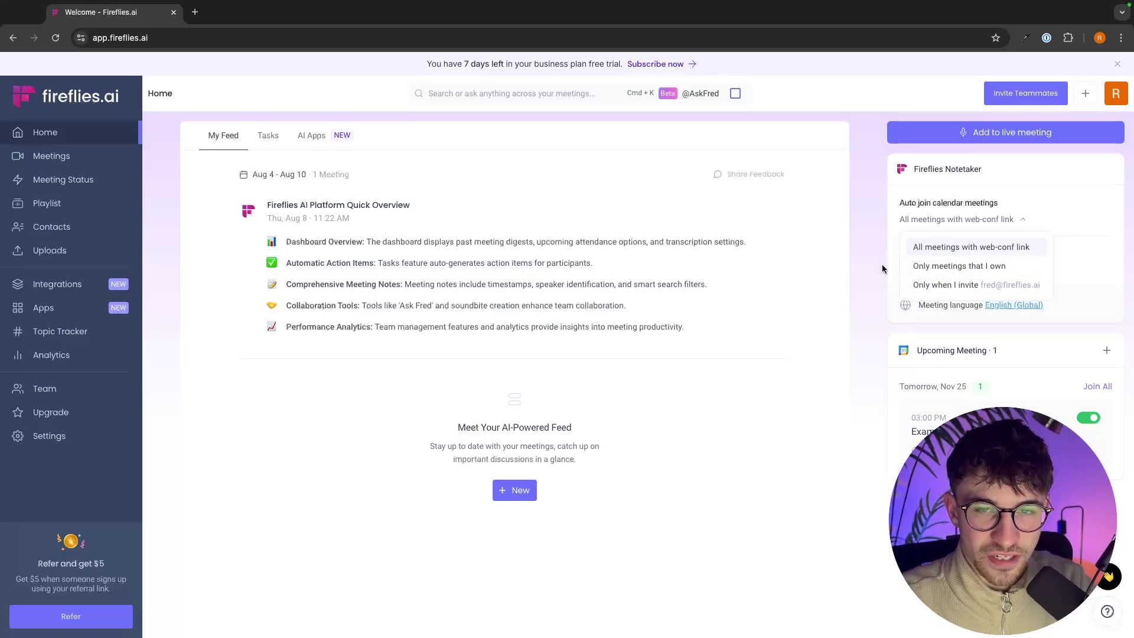
pyautogui.click(943, 247)
pyautogui.click(942, 268)
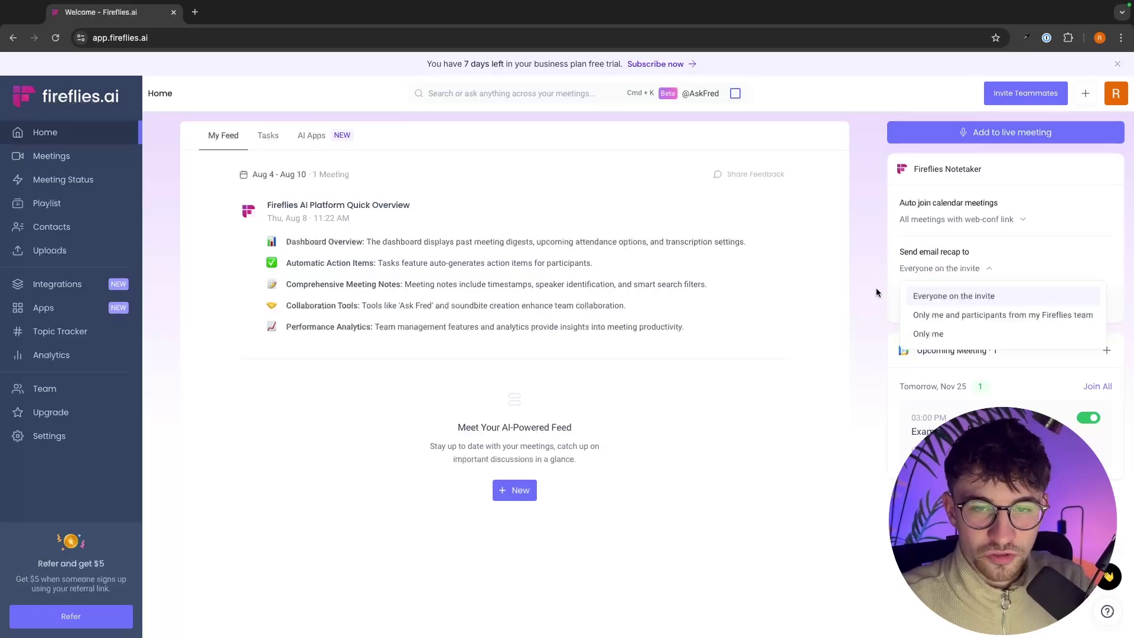
pyautogui.click(1010, 238)
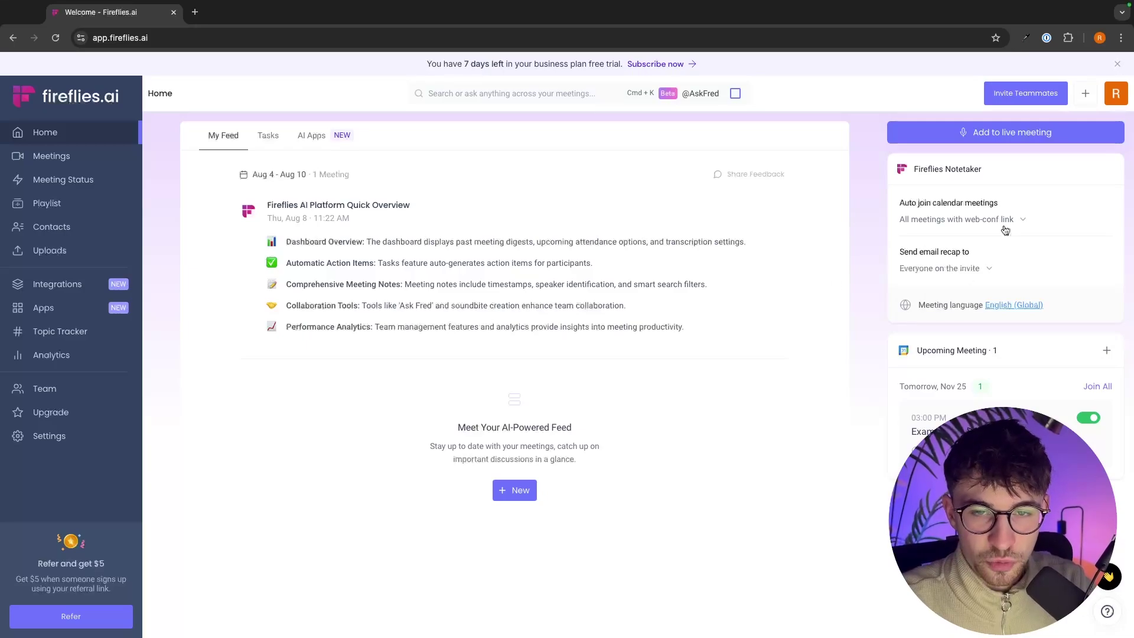
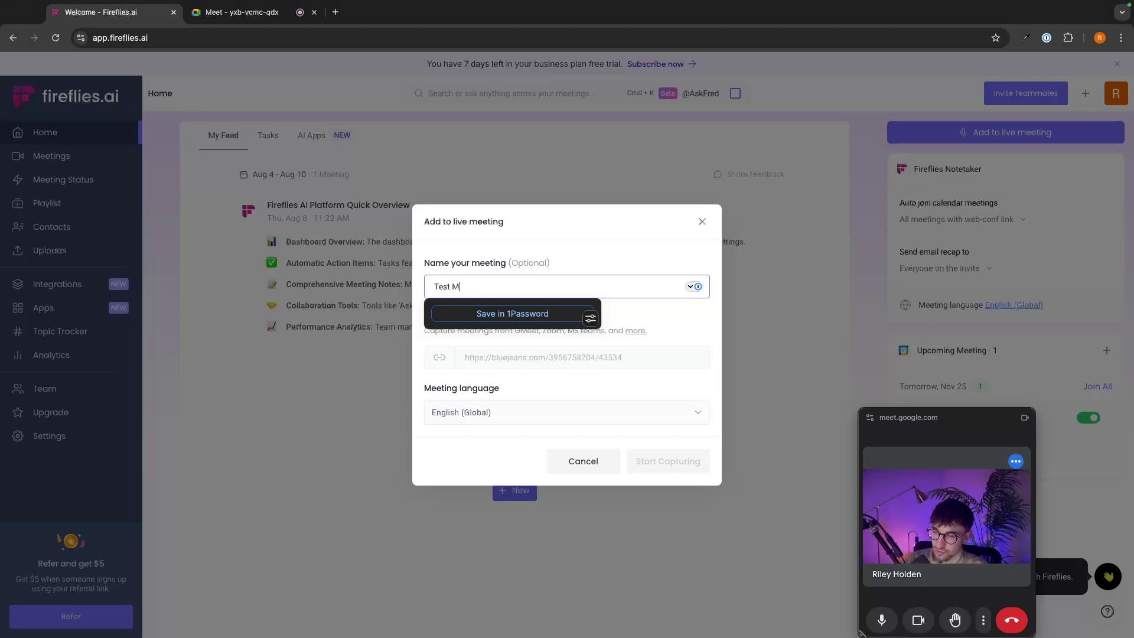
# Step: Paste the Google Meet link into Fireflies' Meeting link form for 'Test Meeting' and start capturing
pyautogui.write('eeting')
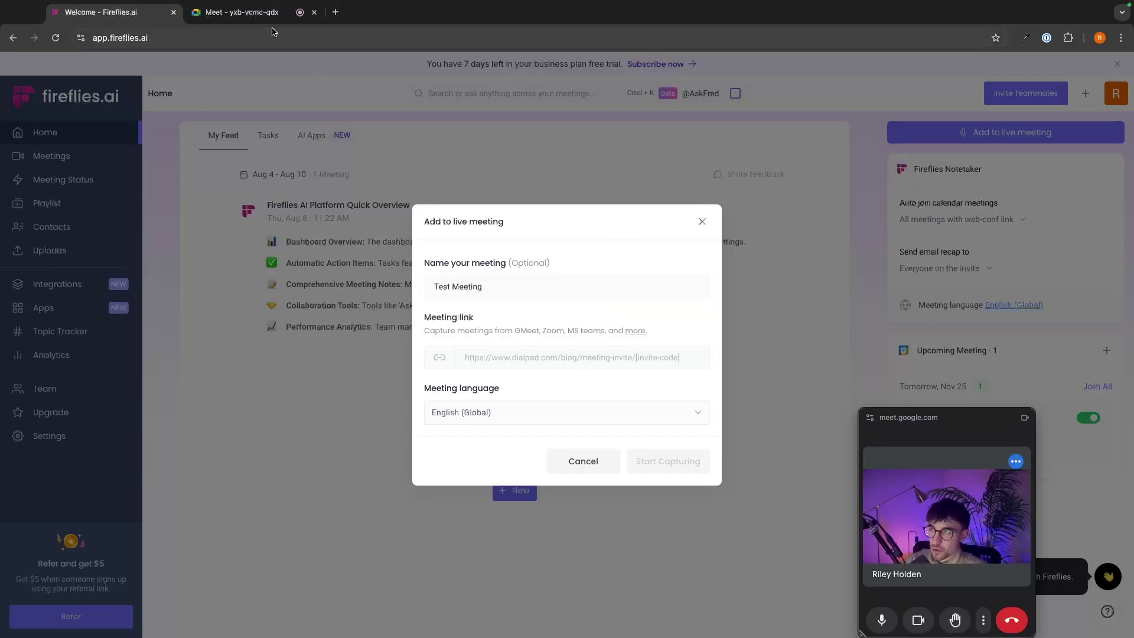
pyautogui.click(242, 12)
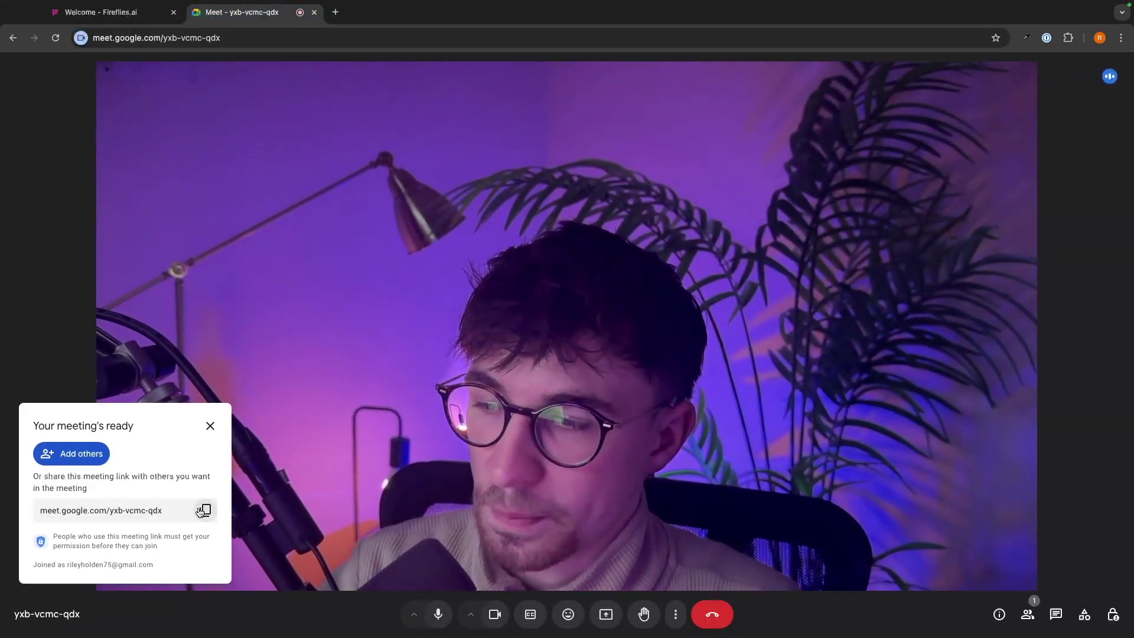
pyautogui.click(163, 512)
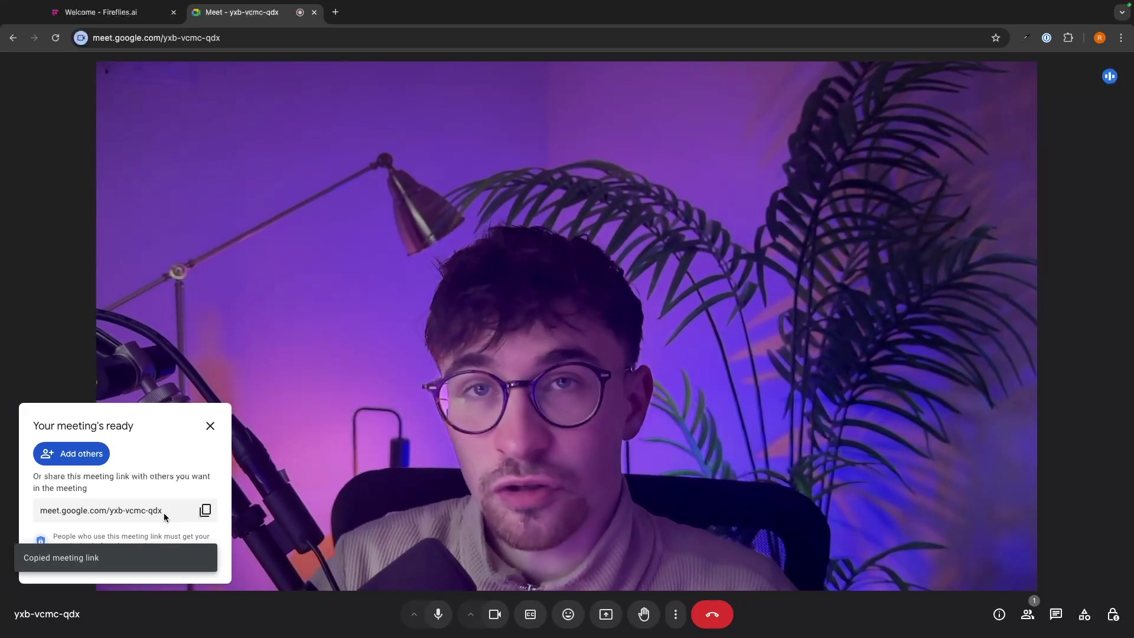
pyautogui.click(139, 13)
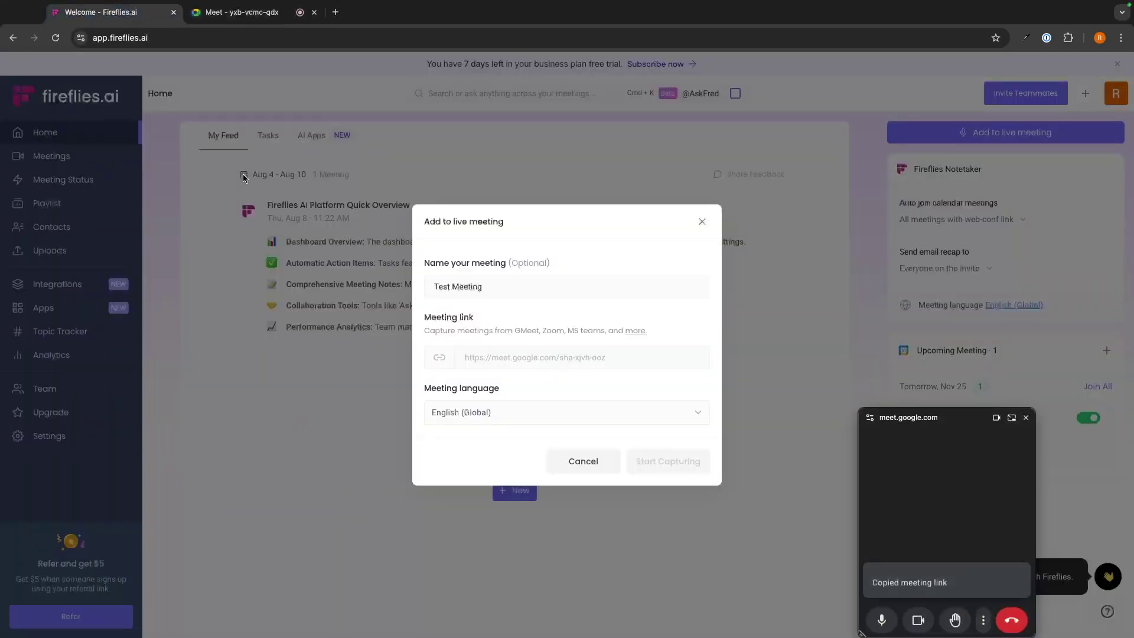
pyautogui.click(508, 357)
pyautogui.press('super+v')
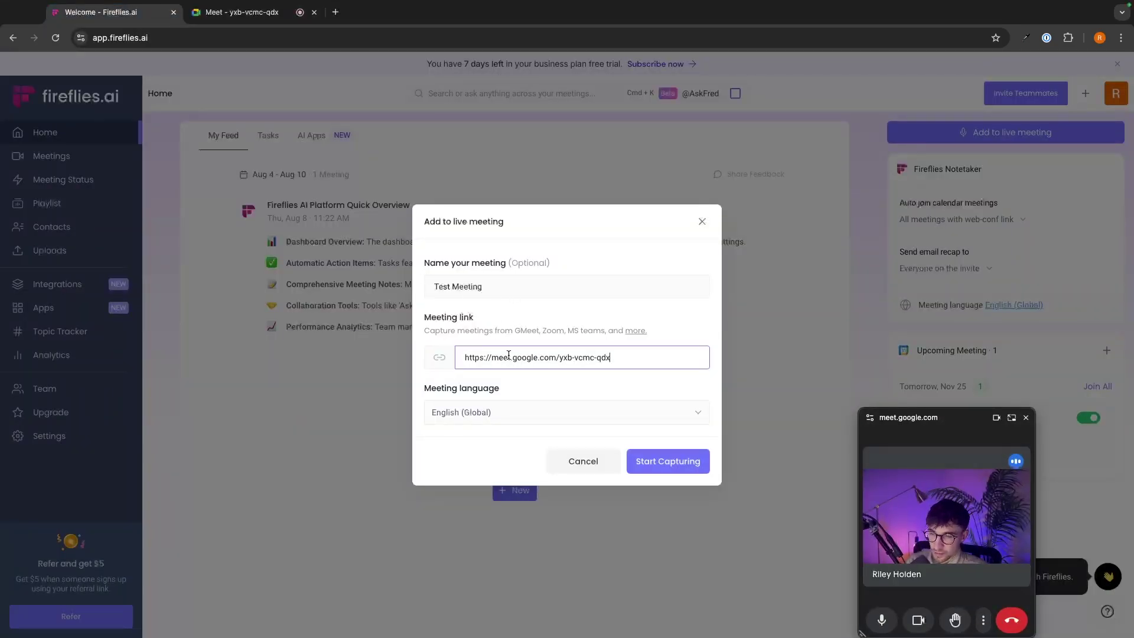
pyautogui.click(664, 456)
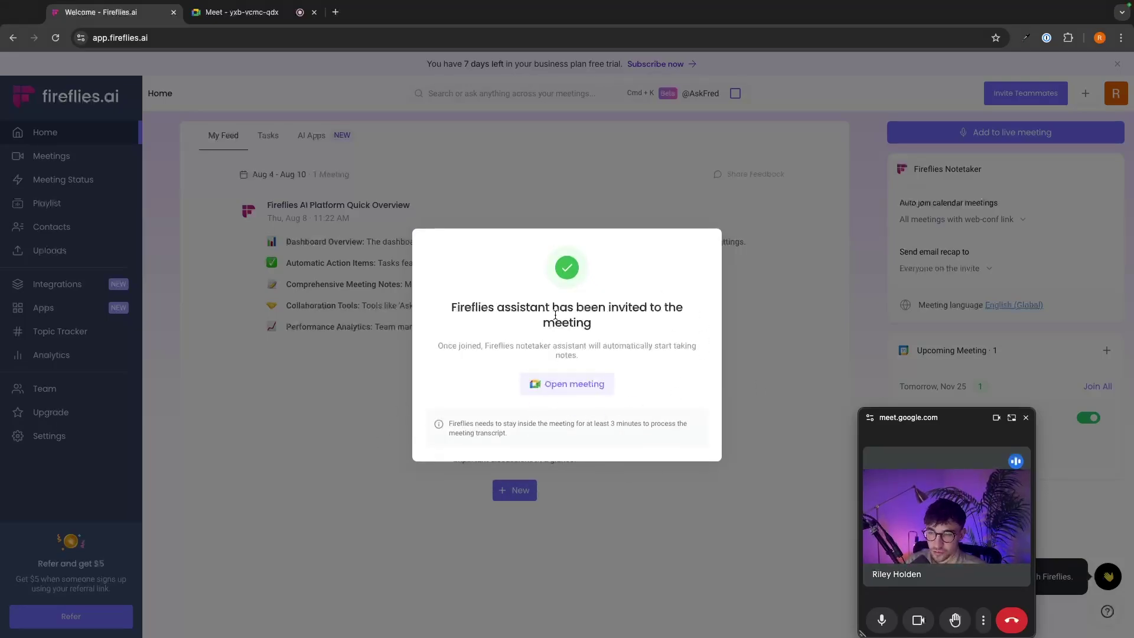
# Step: Return to the Google Meet call where the notetaker's join request is waiting
pyautogui.moveTo(450, 308); pyautogui.dragTo(484, 308)
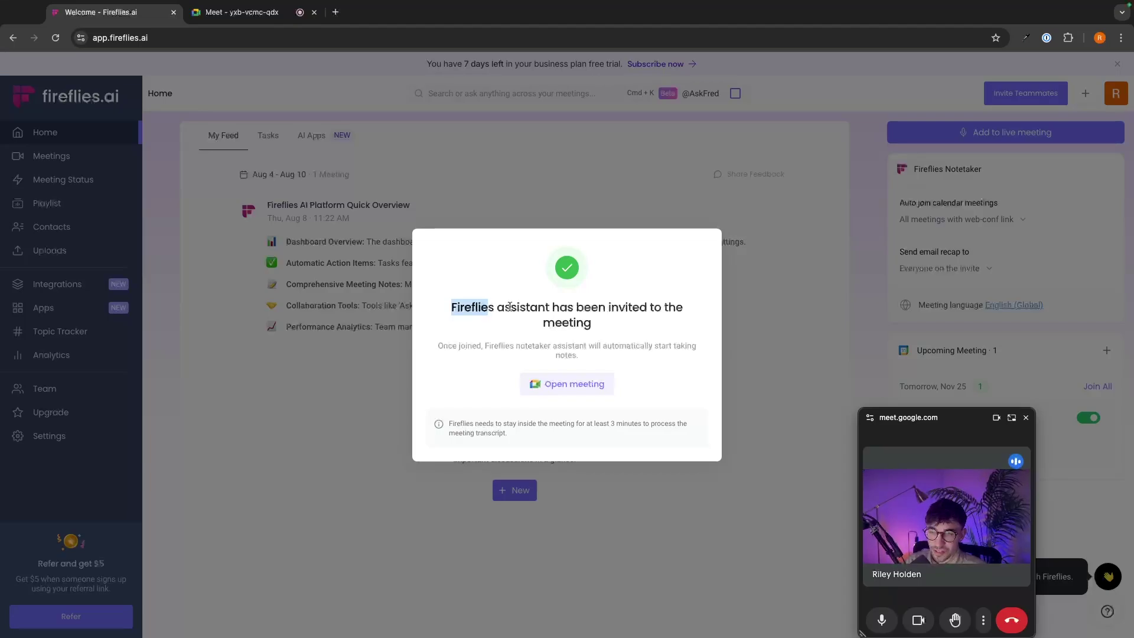
pyautogui.doubleClick(469, 307)
pyautogui.click(482, 311)
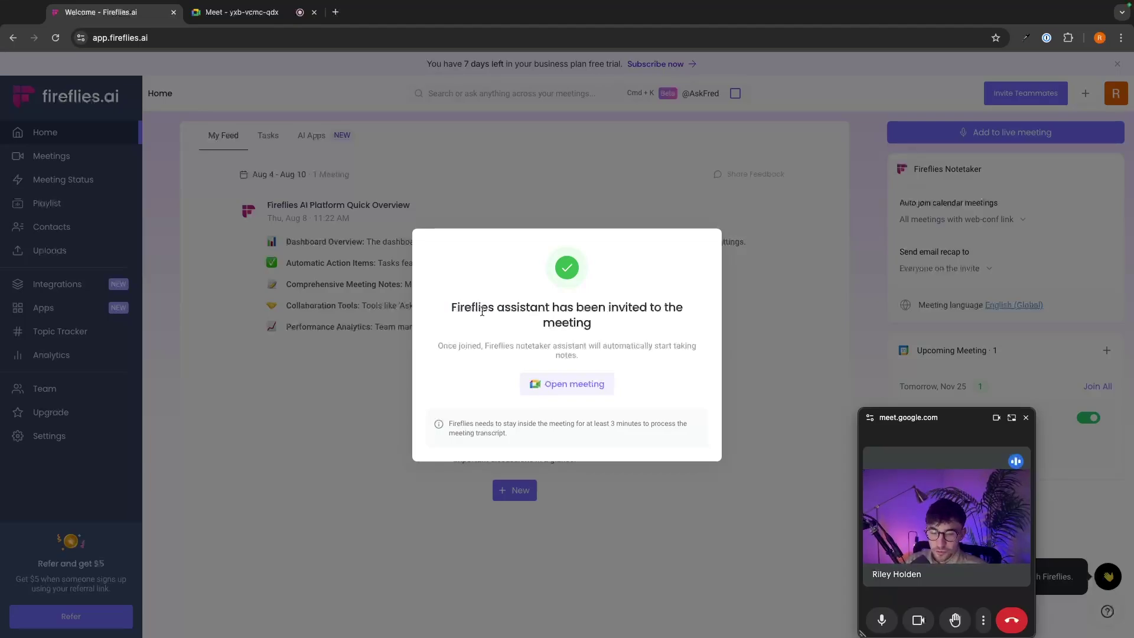
pyautogui.hotkey('ctrl', 'Tab')
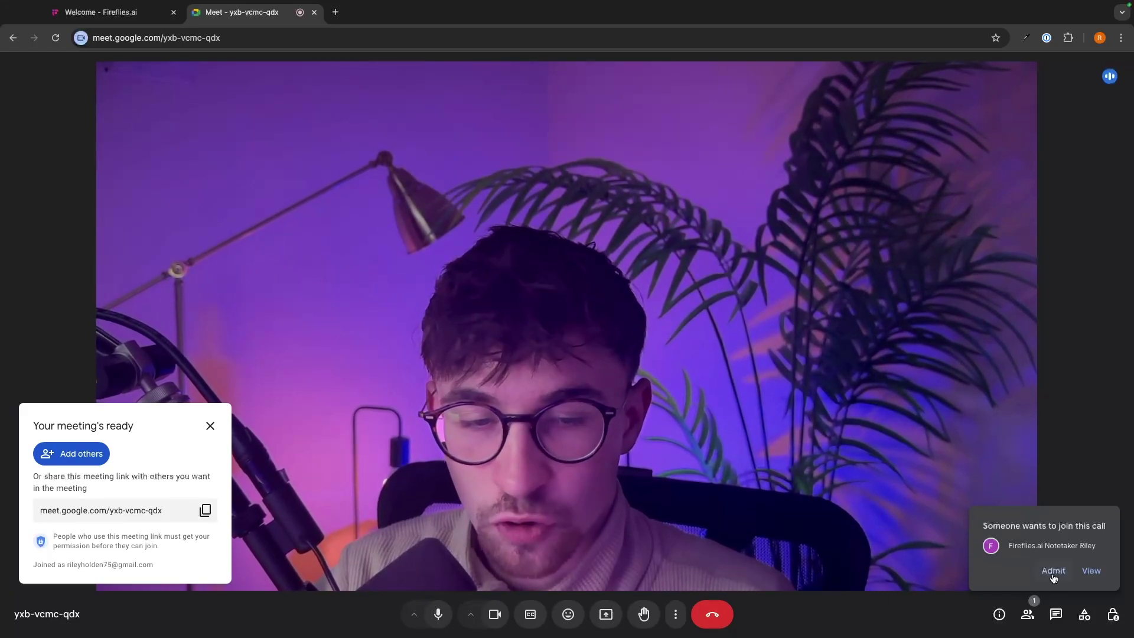
# Step: Admit the Fireflies.ai Notetaker, dismiss the meeting-ready card, and show the People list
pyautogui.click(1053, 571)
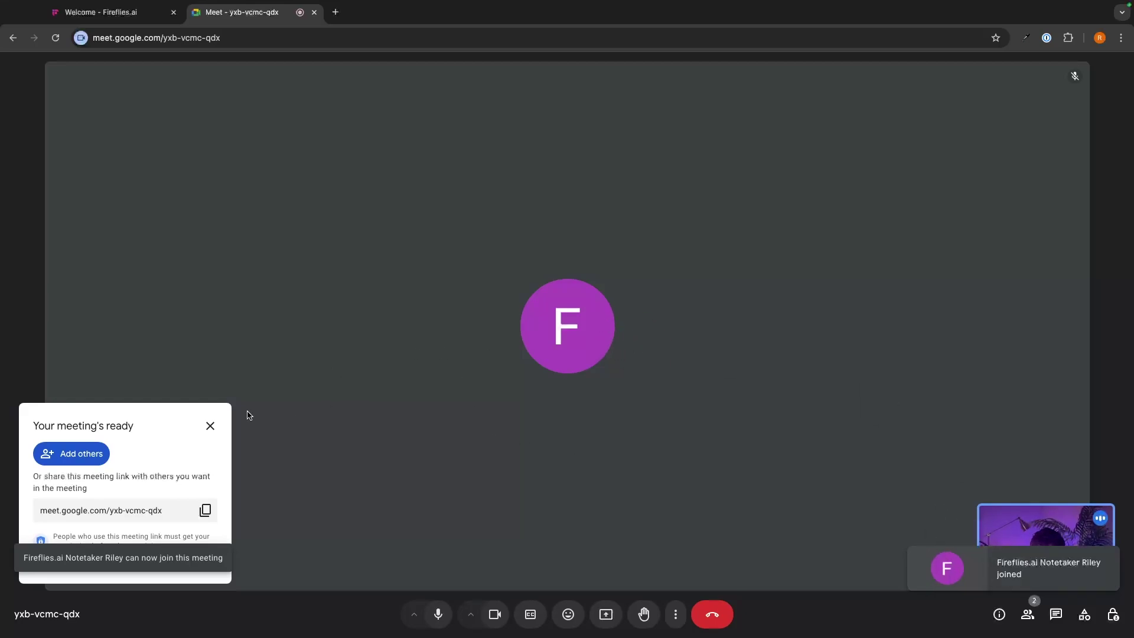
pyautogui.click(210, 426)
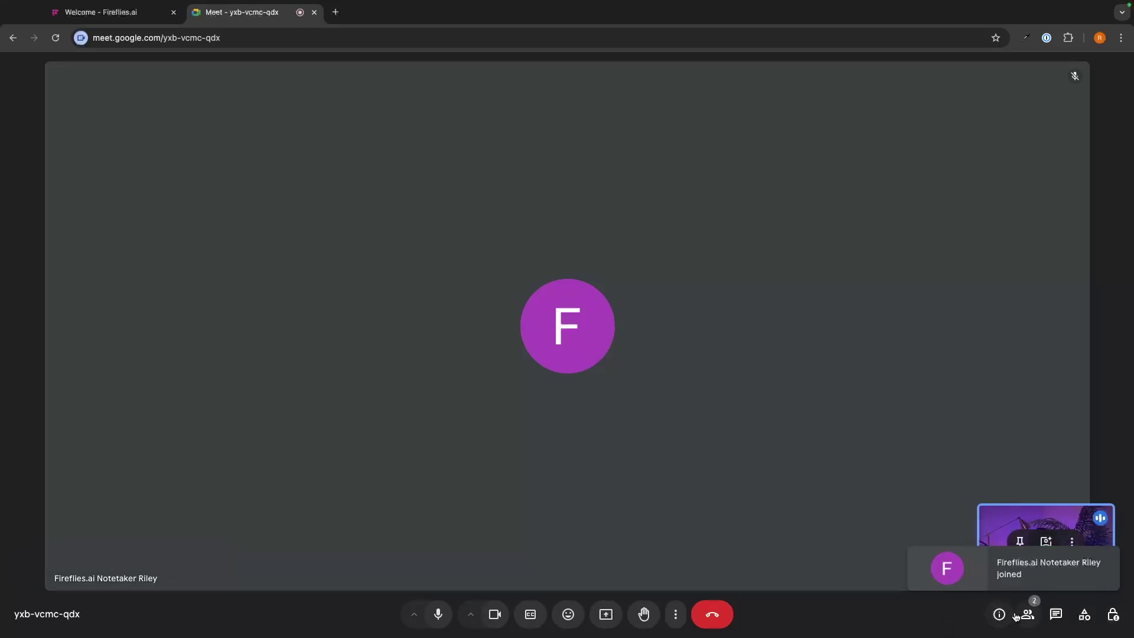
pyautogui.click(1028, 615)
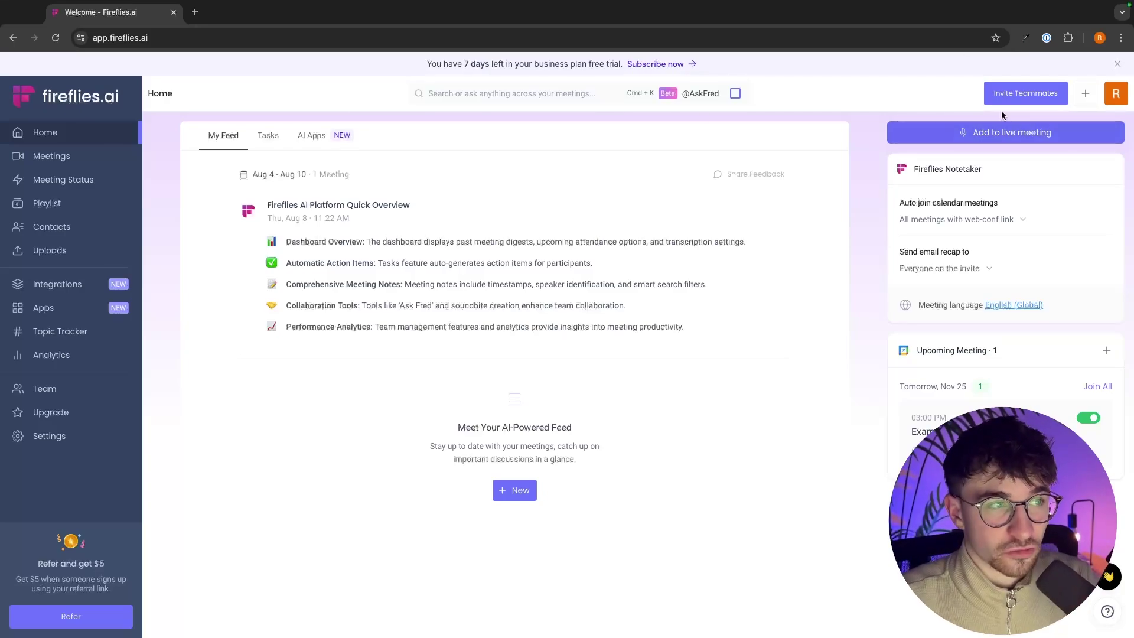
# Step: Browse All Meetings and Shared With Me, then go back to My Meetings listing apex vs shockbyte.mp4
pyautogui.click(52, 156)
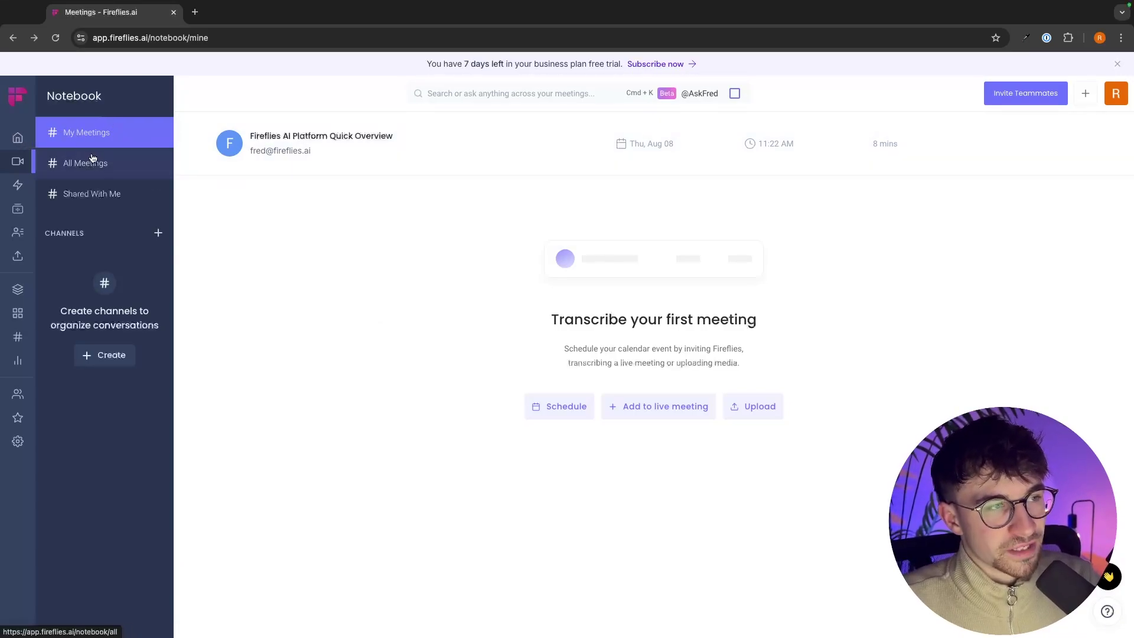
pyautogui.click(74, 172)
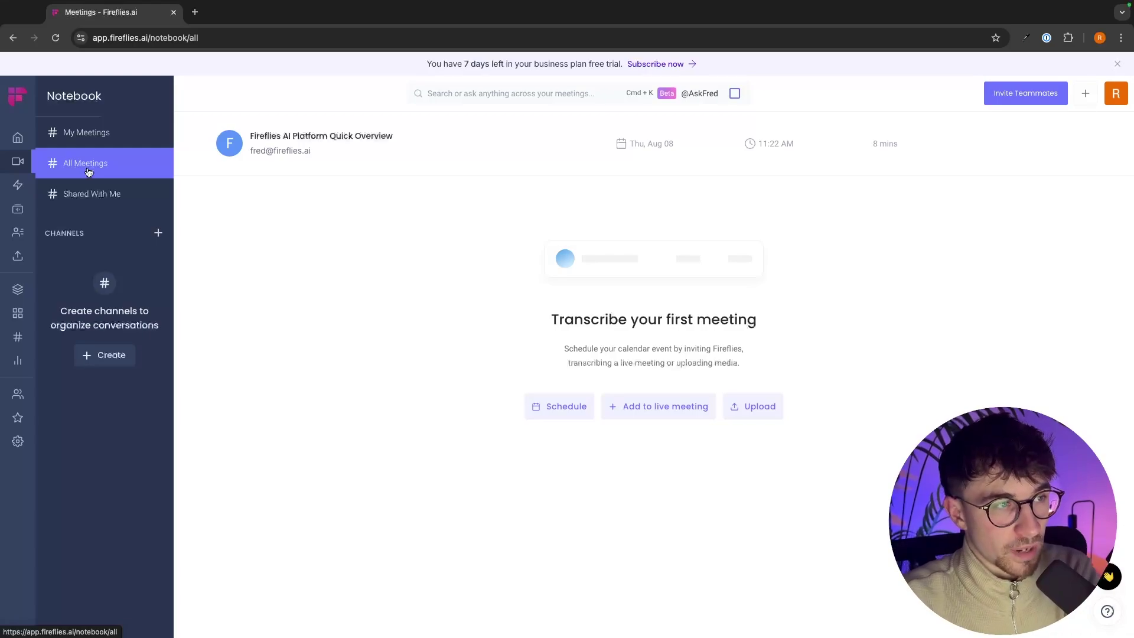
pyautogui.click(134, 201)
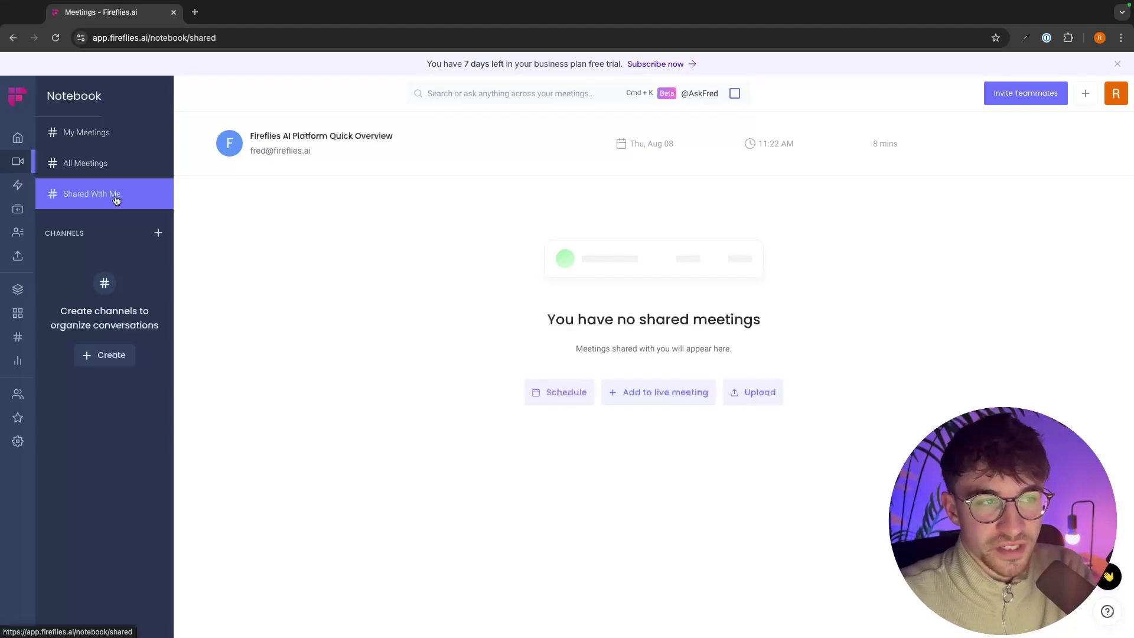
pyautogui.click(87, 132)
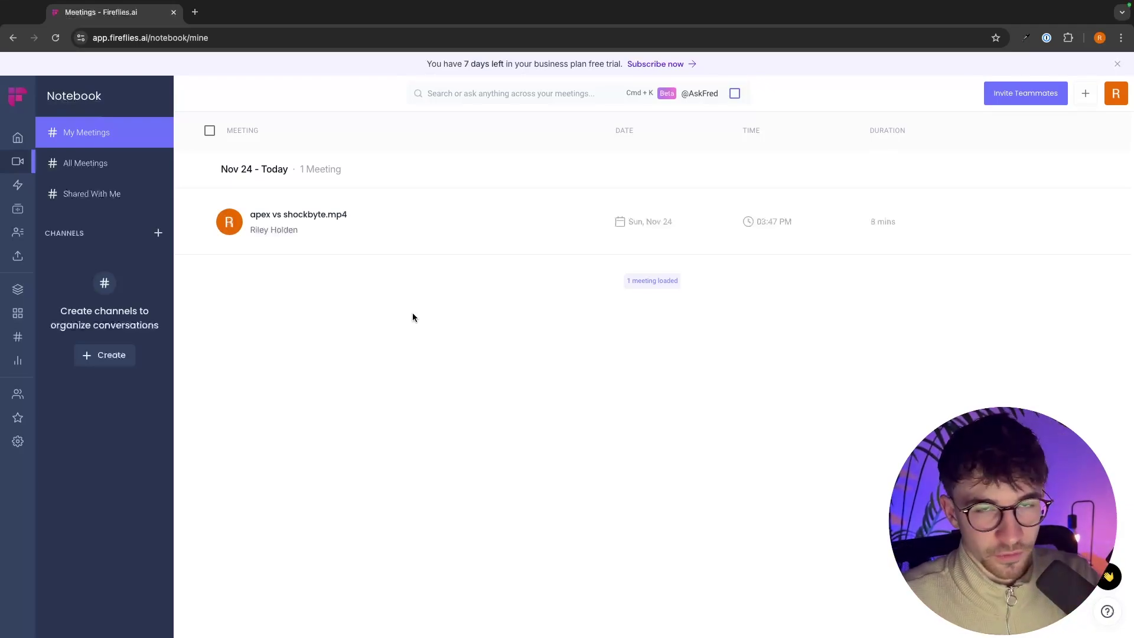
# Step: Open the apex vs shockbyte.mp4 meeting and play the recording briefly from the 00:35 sentence
pyautogui.click(303, 216)
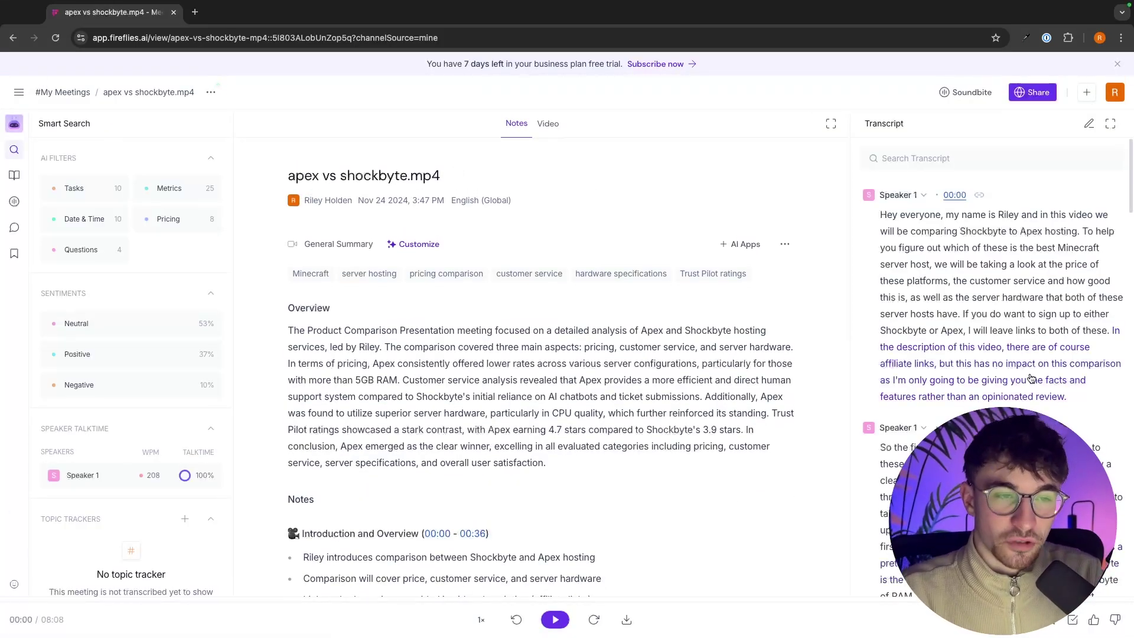
pyautogui.scroll(-3, 626, 331)
pyautogui.scroll(3, 629, 372)
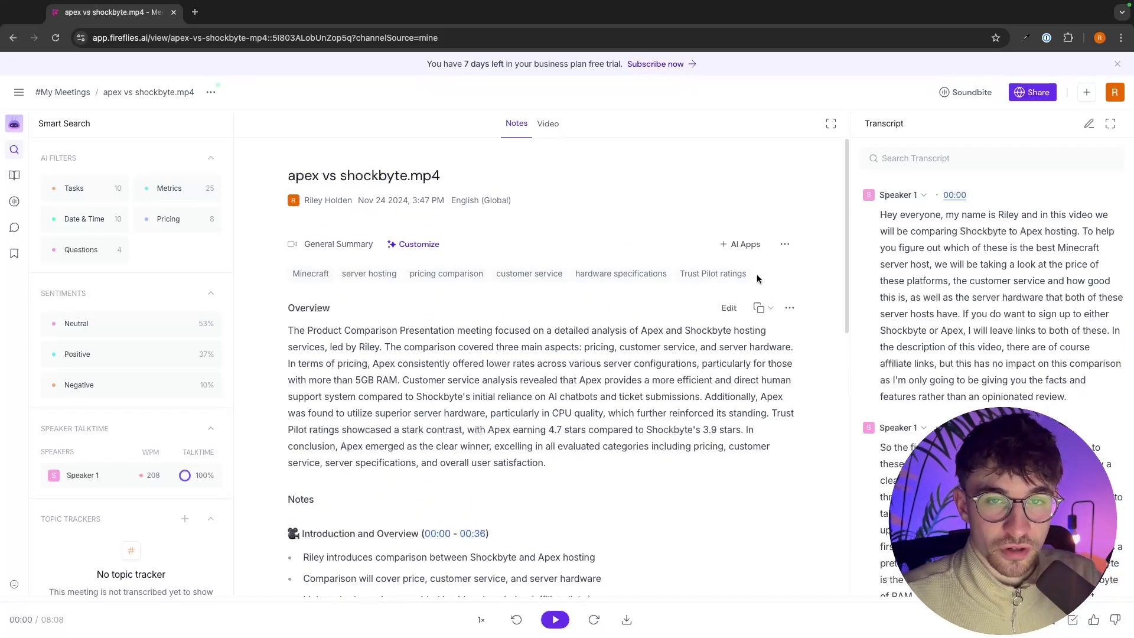
pyautogui.moveTo(863, 123); pyautogui.dragTo(926, 127)
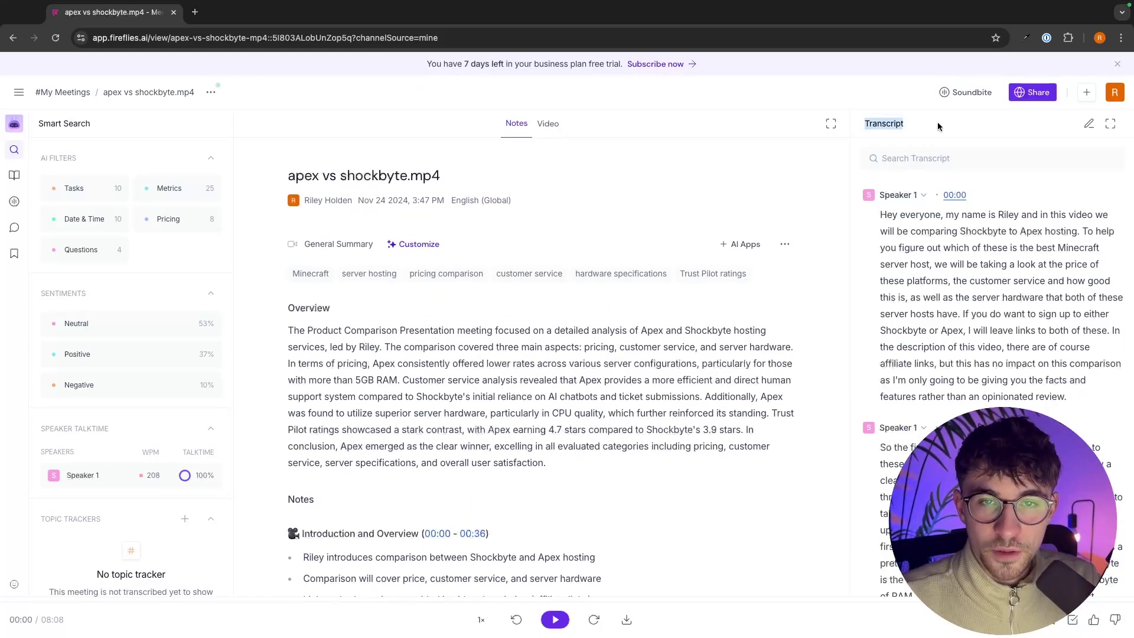
pyautogui.click(938, 127)
pyautogui.scroll(-5, 926, 246)
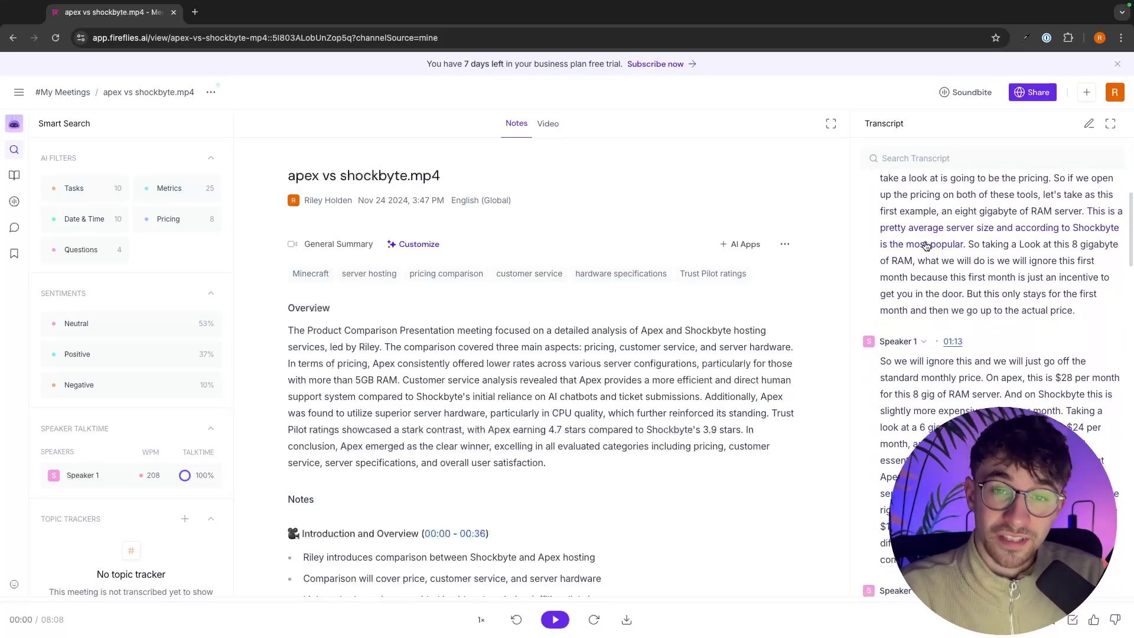
pyautogui.scroll(4, 926, 245)
pyautogui.scroll(2, 926, 245)
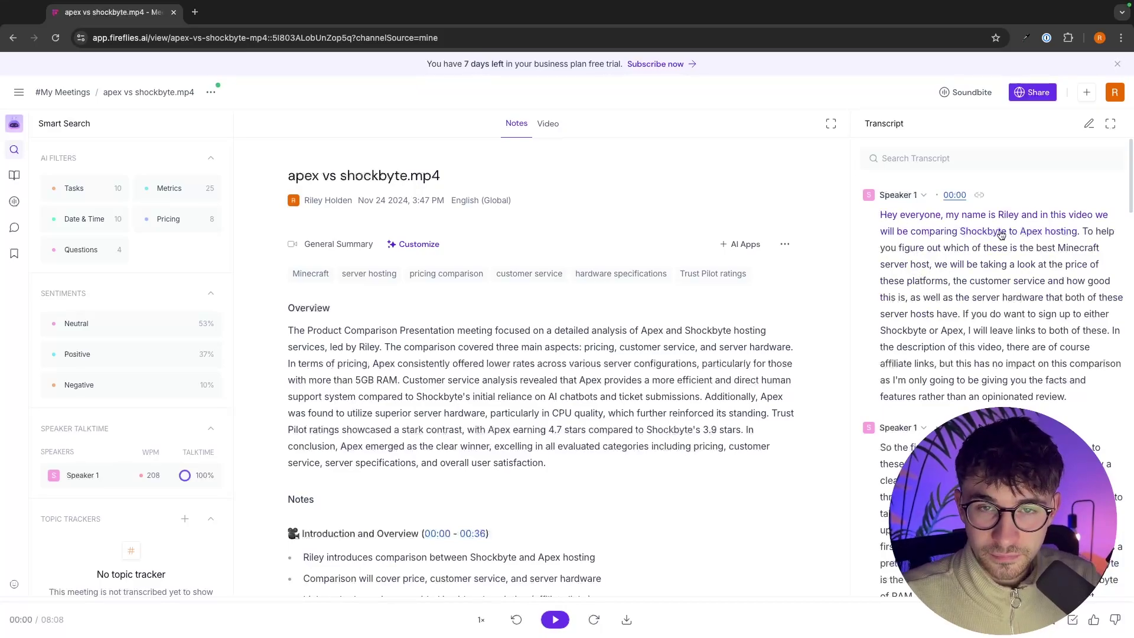
pyautogui.scroll(-4, 1001, 235)
pyautogui.scroll(1, 1001, 235)
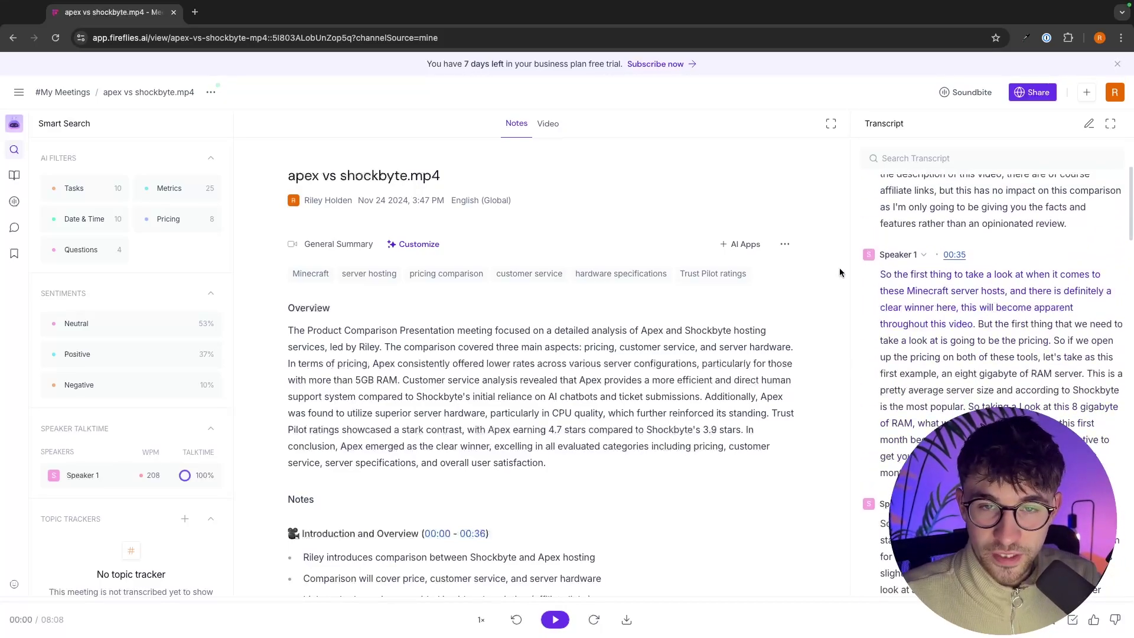
pyautogui.click(893, 280)
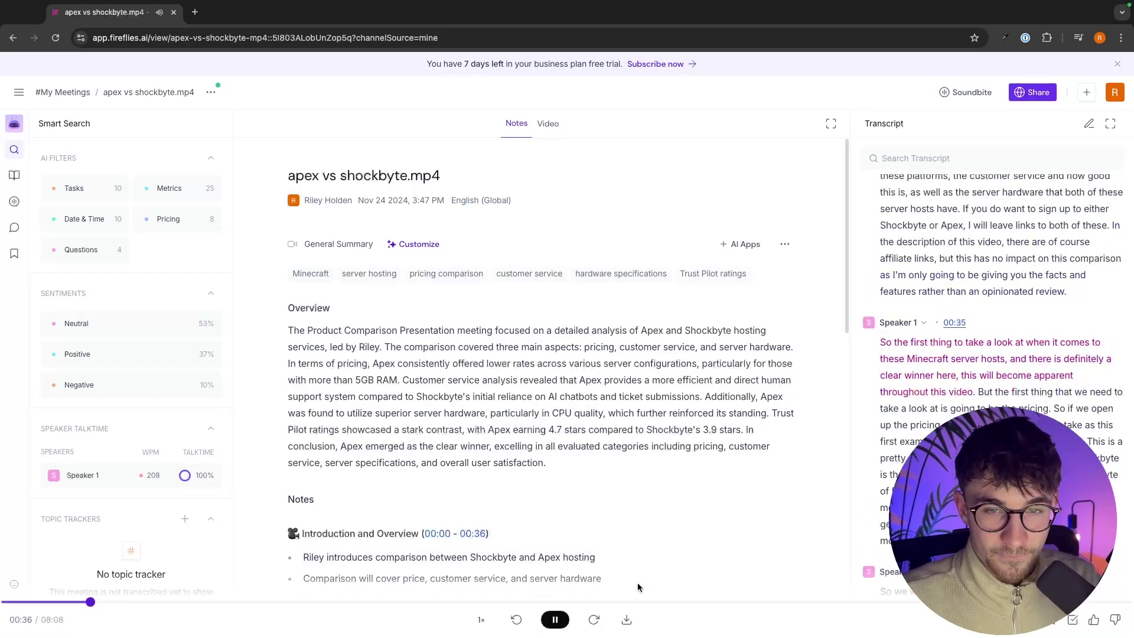
pyautogui.click(555, 619)
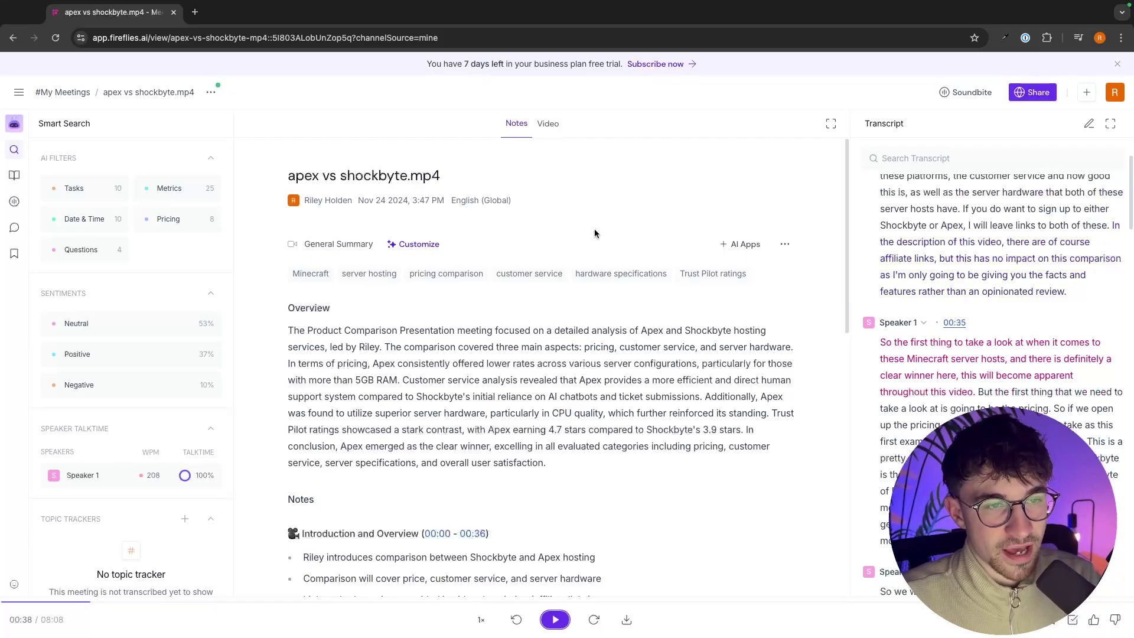
# Step: Read the meeting title and the opening lines of the Overview summary
pyautogui.scroll(-2, 612, 279)
pyautogui.scroll(-3, 612, 281)
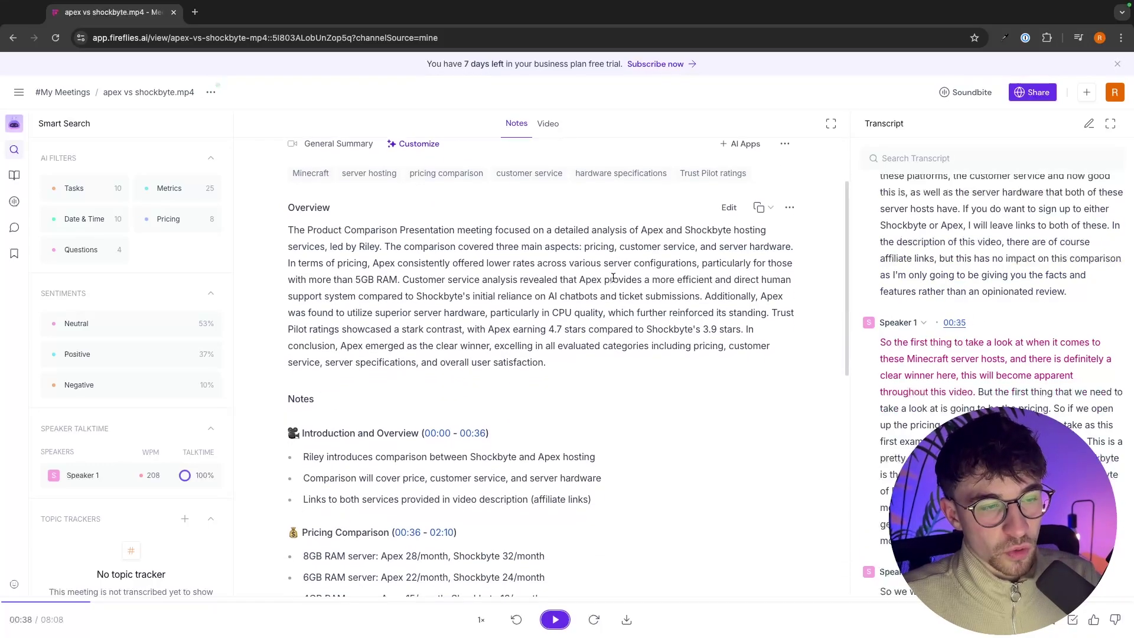
pyautogui.scroll(3, 562, 235)
pyautogui.scroll(2, 562, 235)
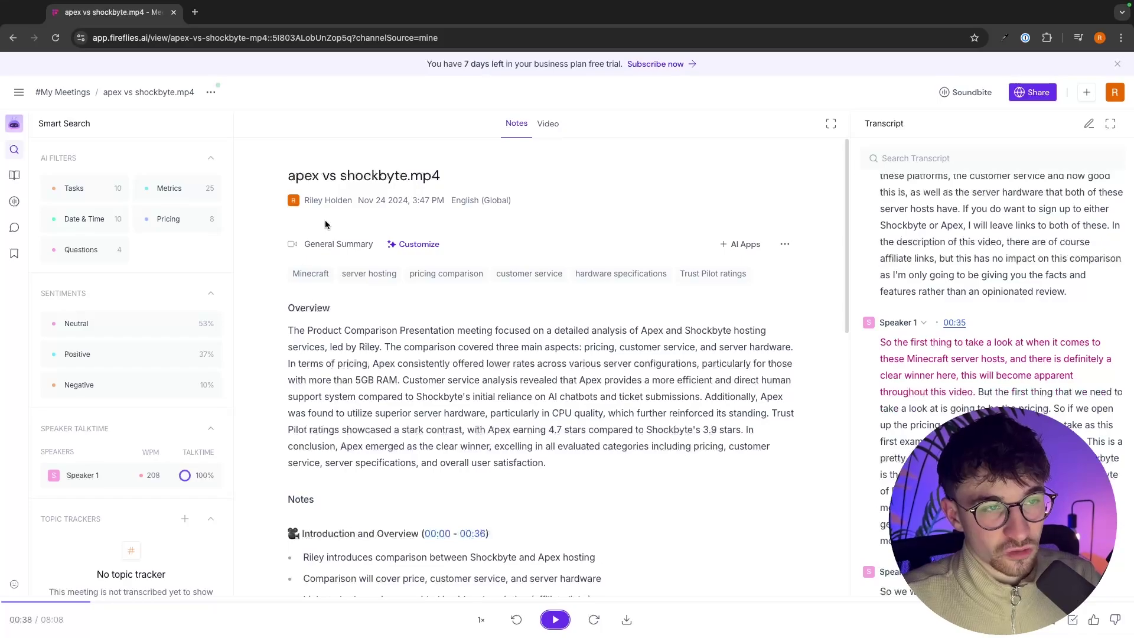
pyautogui.moveTo(279, 183); pyautogui.dragTo(449, 183)
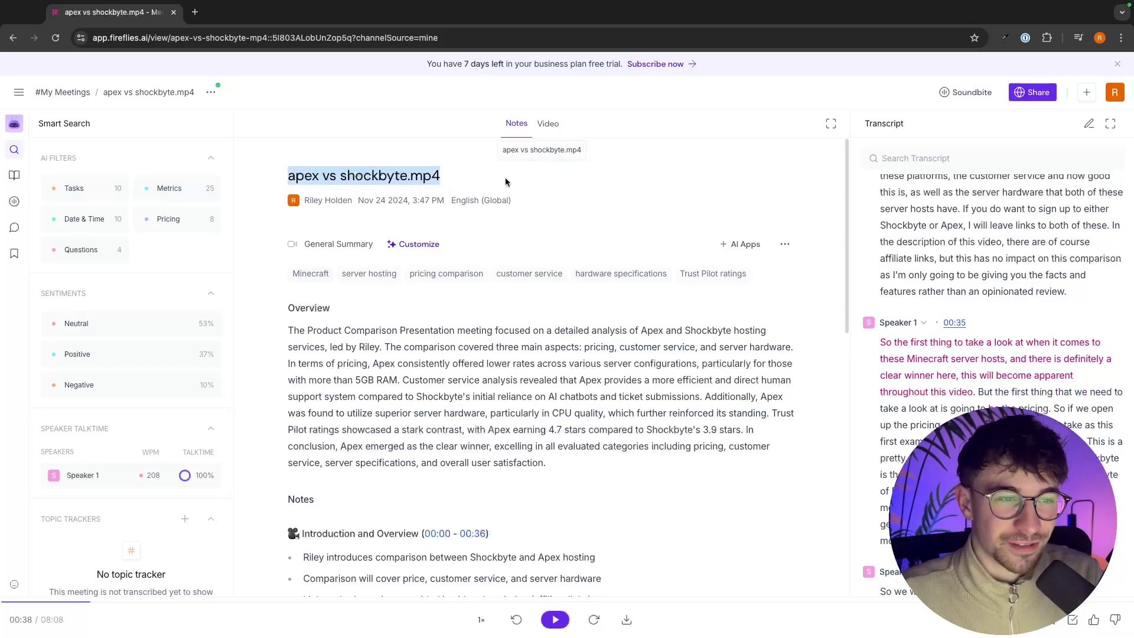
pyautogui.click(434, 322)
pyautogui.scroll(-1, 413, 319)
pyautogui.moveTo(286, 269); pyautogui.dragTo(402, 292)
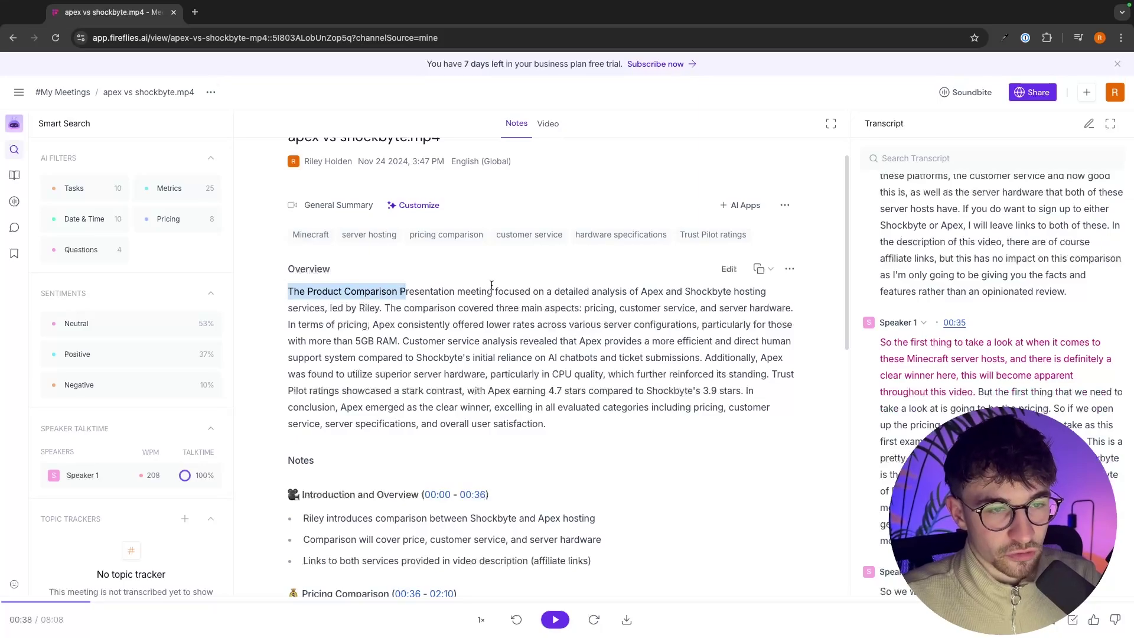
pyautogui.moveTo(495, 291); pyautogui.dragTo(375, 324)
pyautogui.click(482, 235)
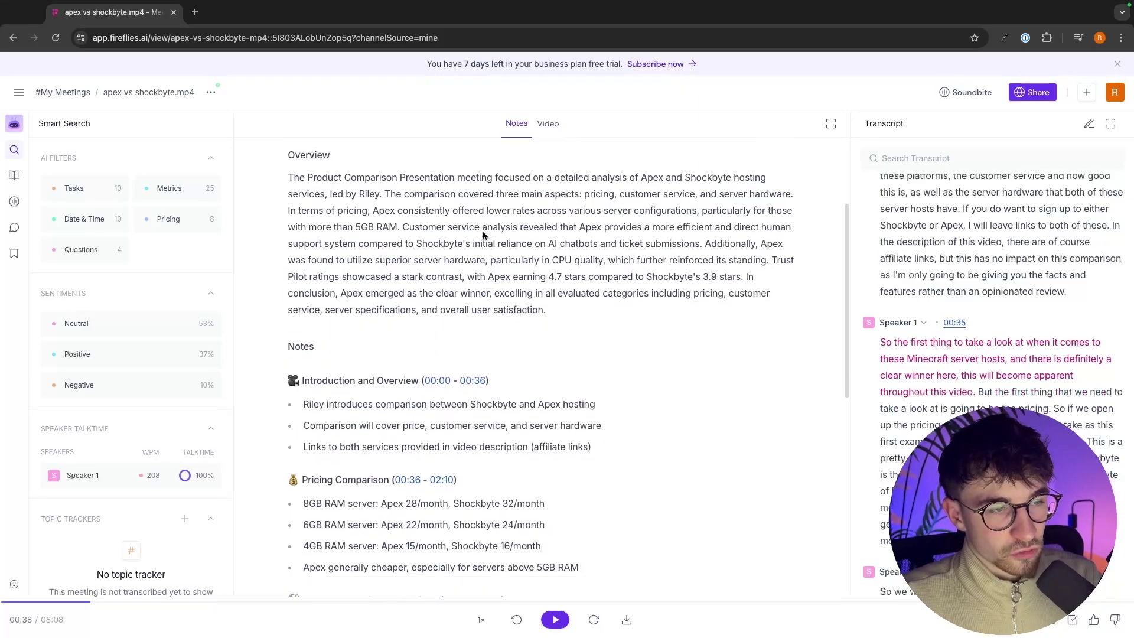
# Step: Scroll through the timestamped notes down to the Conclusion section
pyautogui.scroll(-4, 284, 231)
pyautogui.scroll(-1, 284, 230)
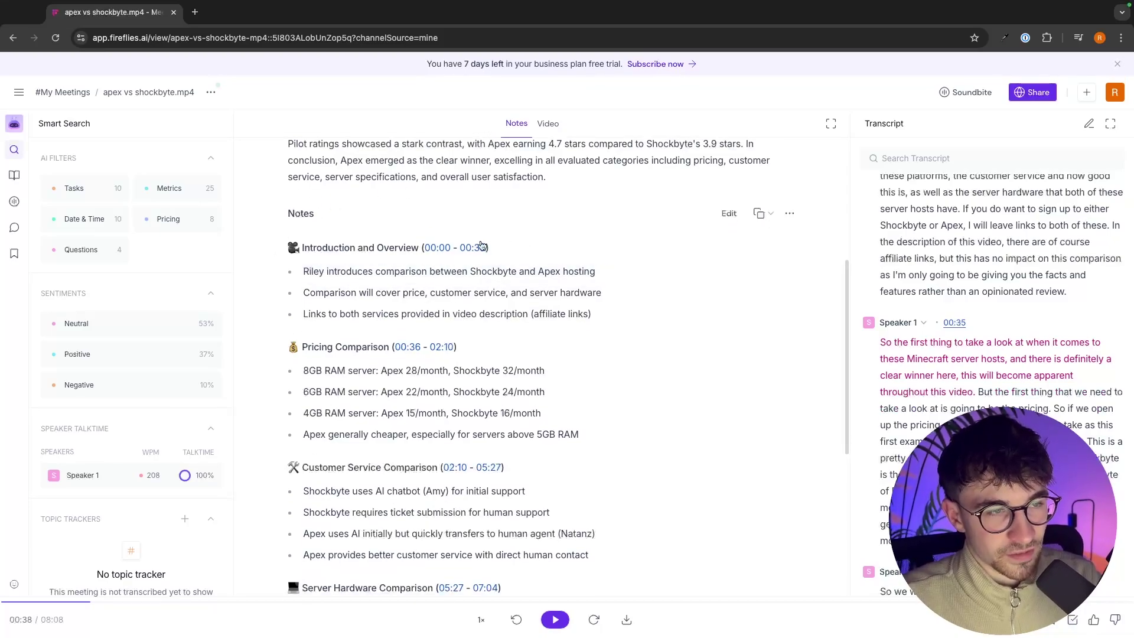
pyautogui.scroll(-2, 479, 275)
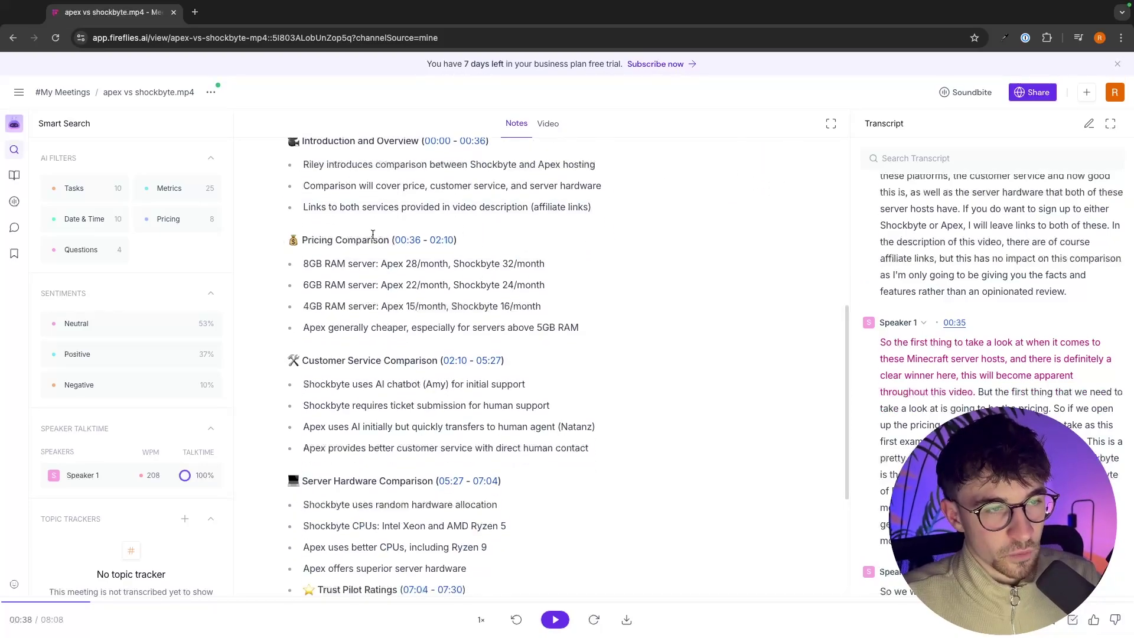
pyautogui.scroll(-1, 356, 240)
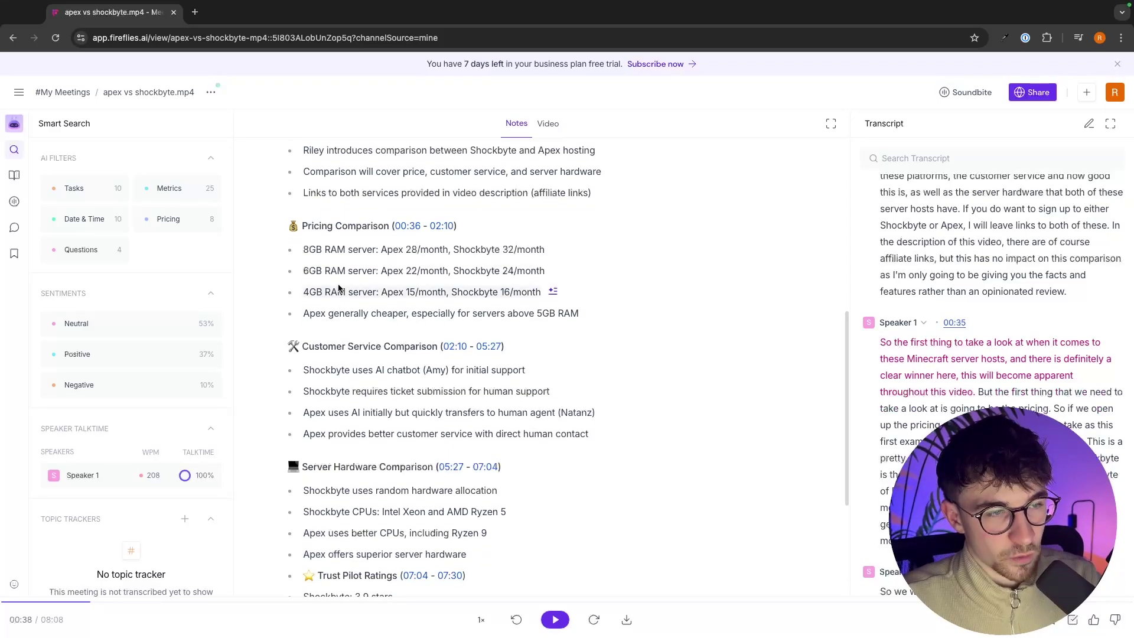
pyautogui.scroll(-2, 360, 266)
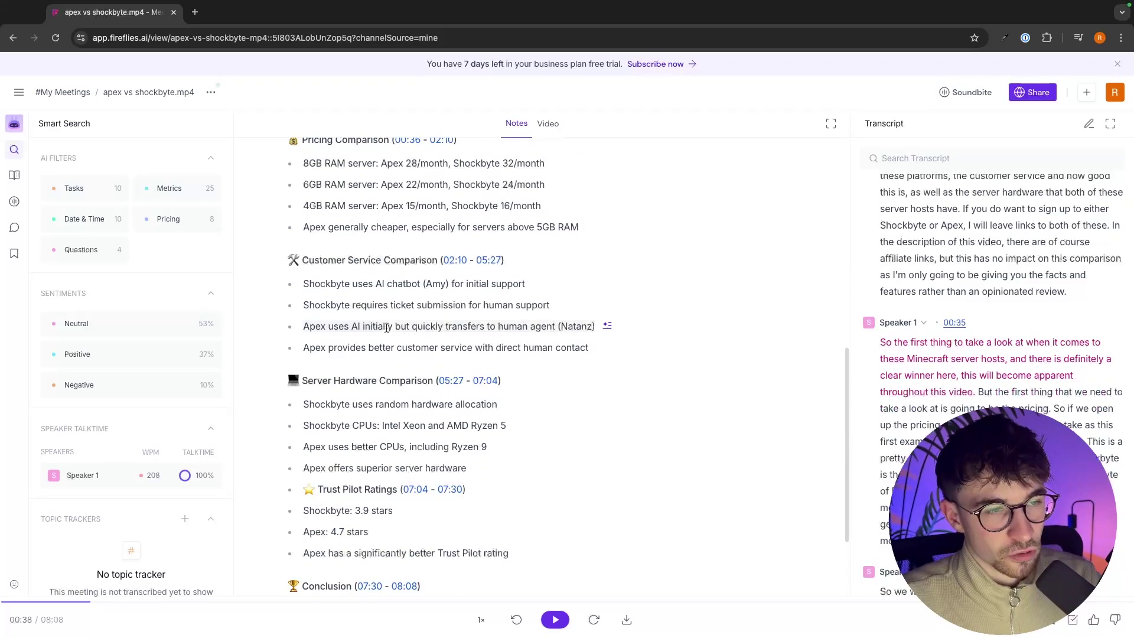
pyautogui.scroll(-2, 411, 366)
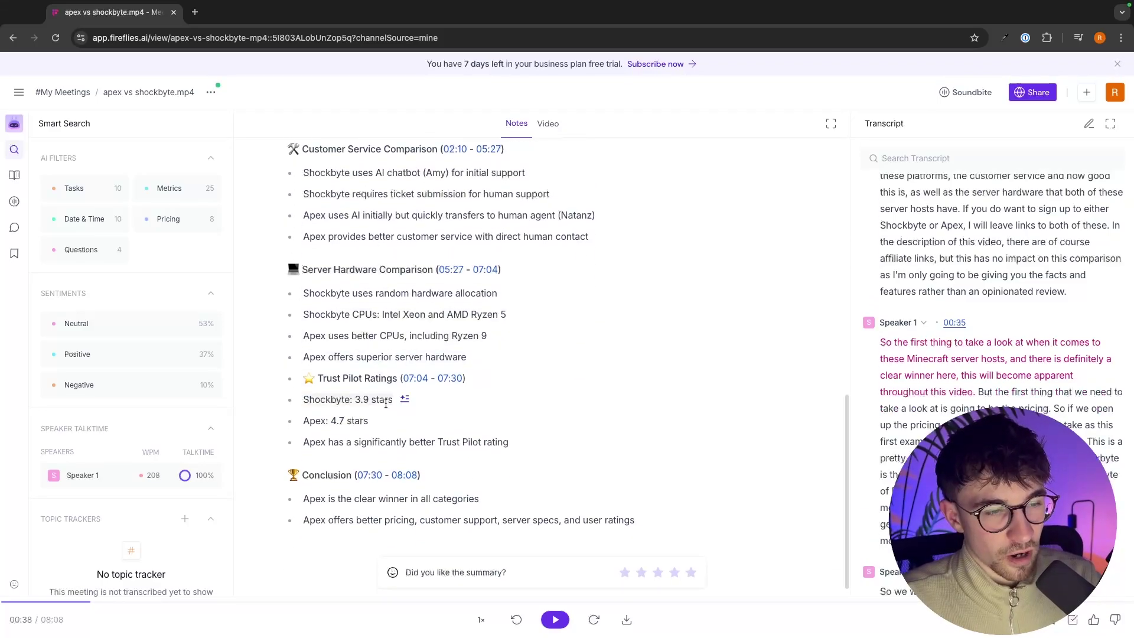
pyautogui.scroll(-1, 383, 400)
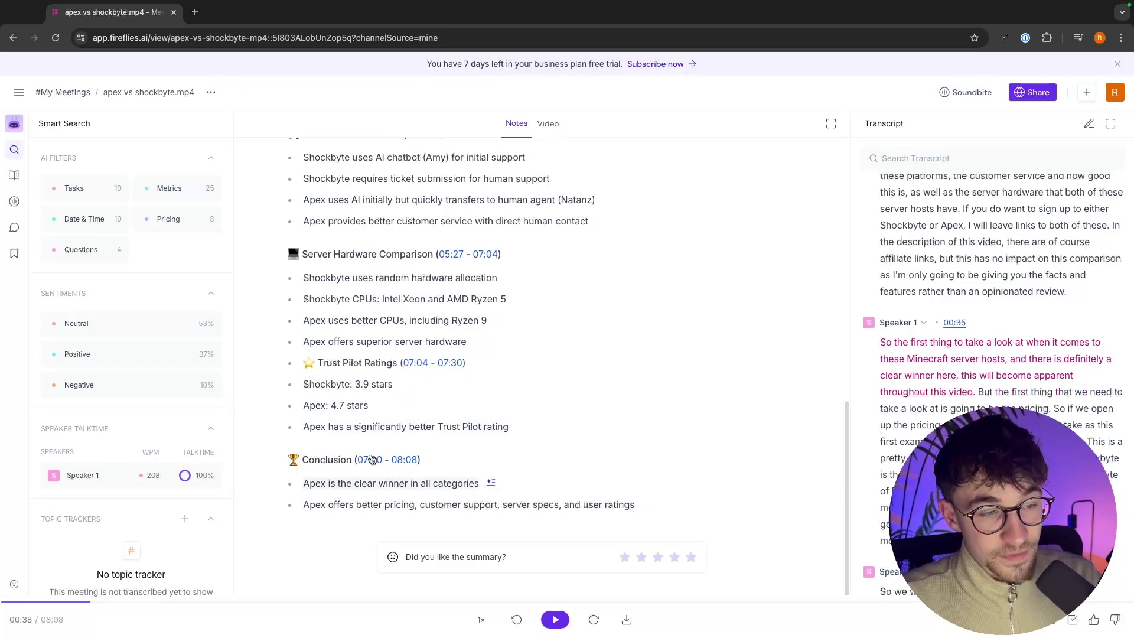
pyautogui.click(18, 92)
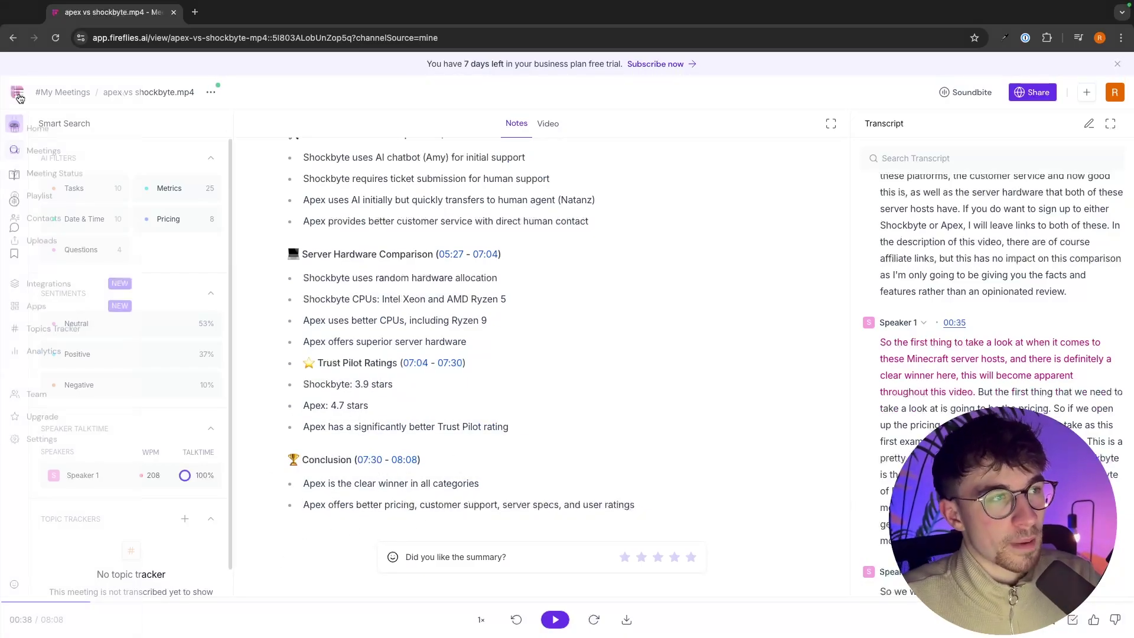
pyautogui.click(41, 124)
pyautogui.click(312, 137)
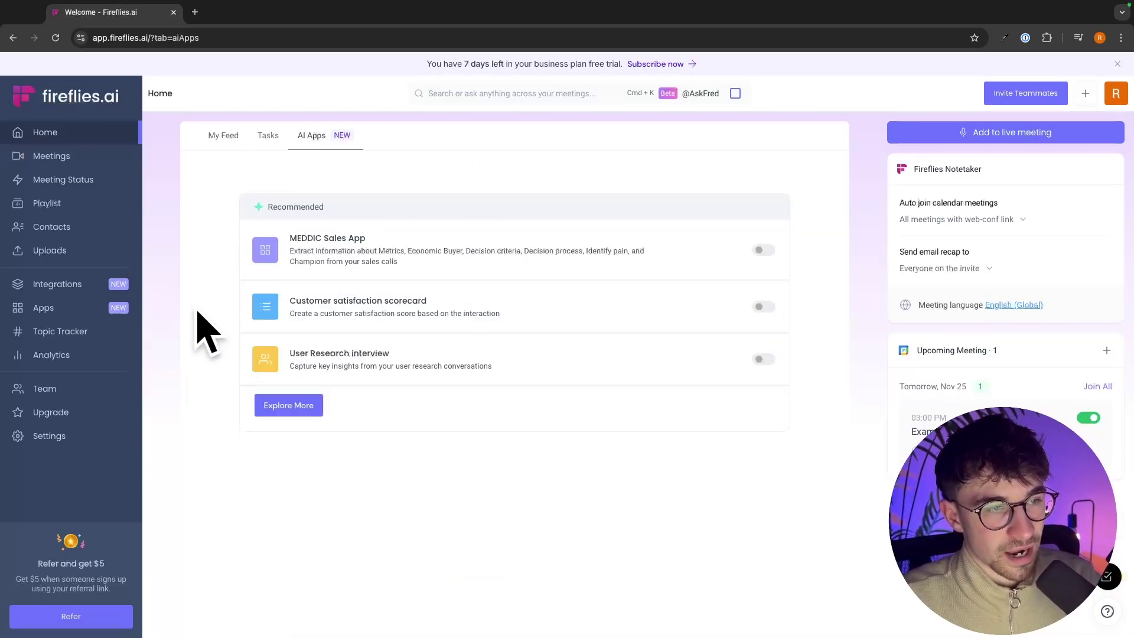
pyautogui.moveTo(290, 306); pyautogui.dragTo(442, 307)
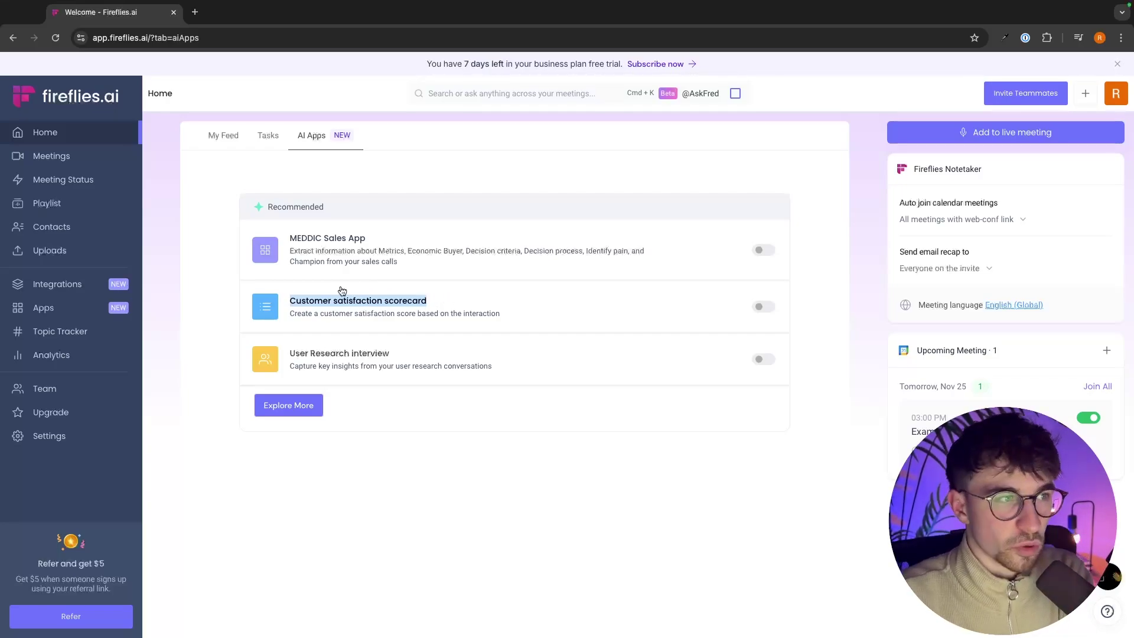
pyautogui.click(51, 156)
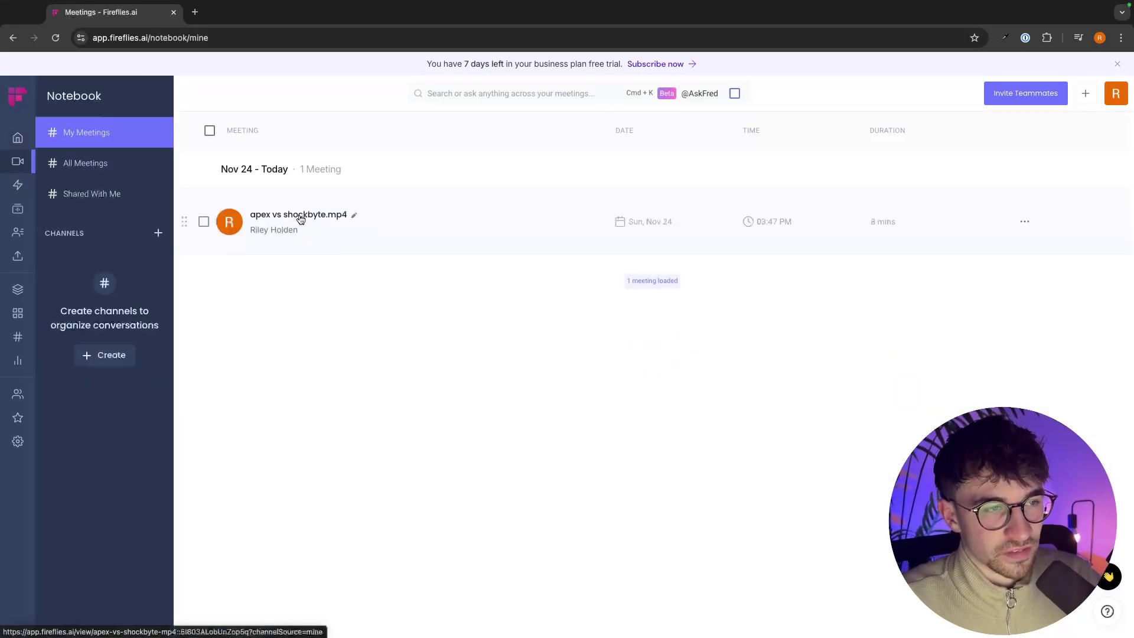
pyautogui.click(301, 219)
pyautogui.scroll(-15, 665, 410)
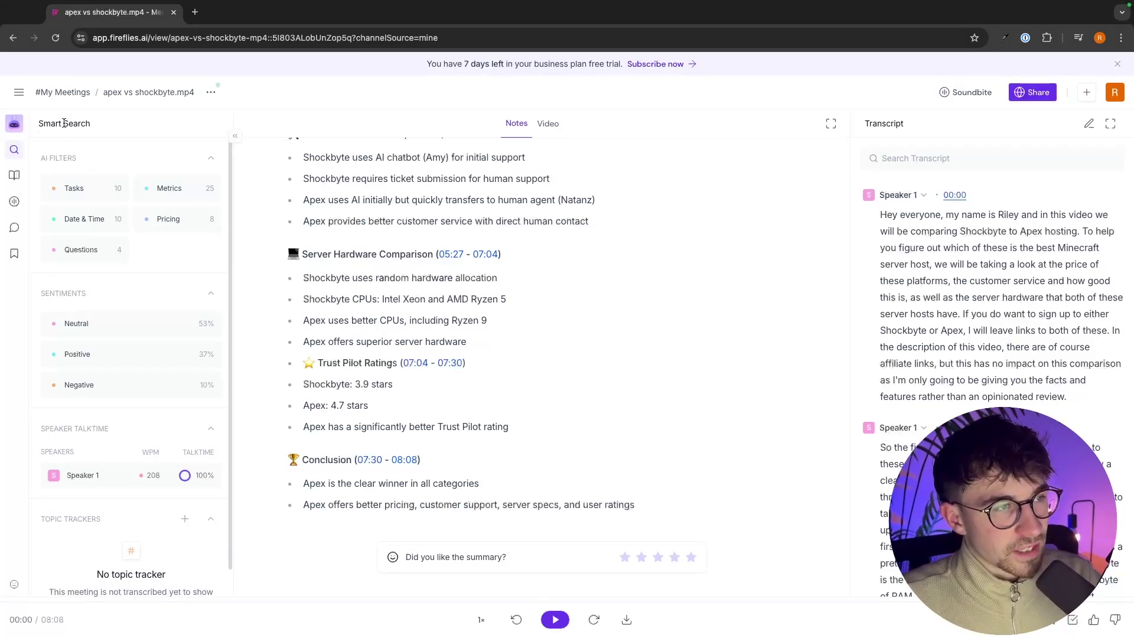
# Step: Filter the transcript to Pricing mentions in Smart Search, then remove the filter
pyautogui.moveTo(34, 122); pyautogui.dragTo(107, 126)
pyautogui.click(111, 126)
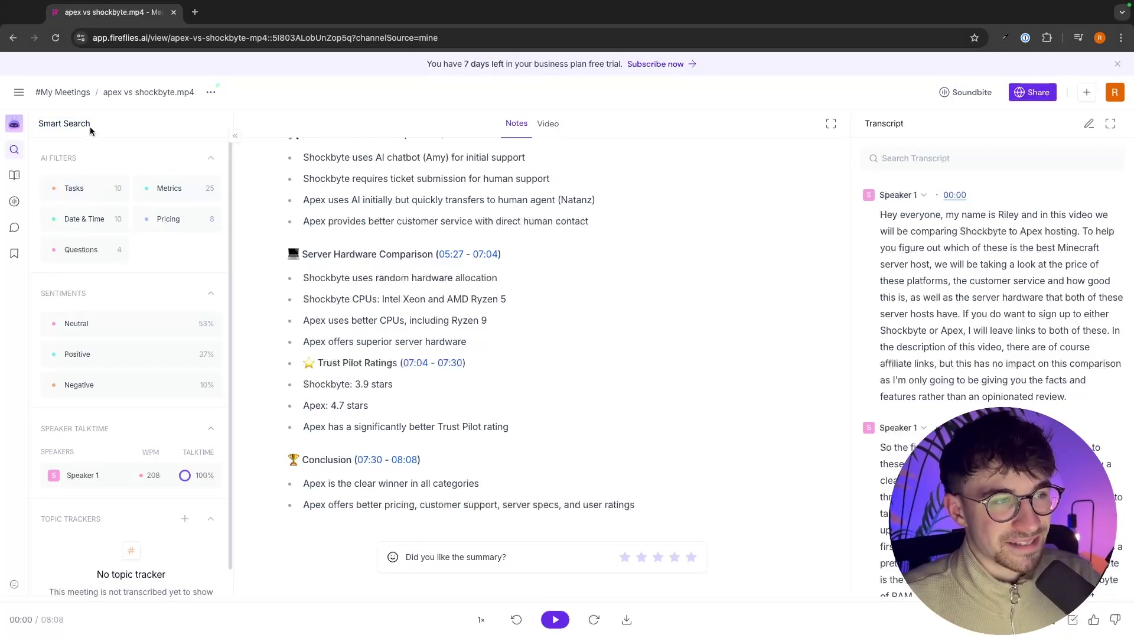
pyautogui.click(192, 231)
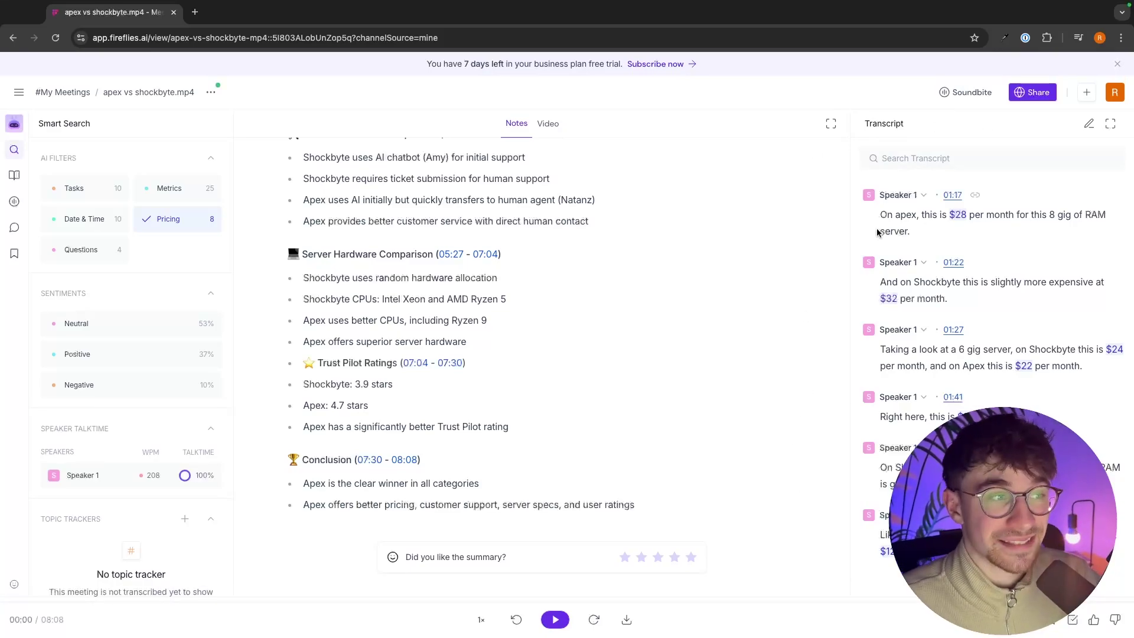
pyautogui.scroll(-1, 195, 207)
pyautogui.click(210, 200)
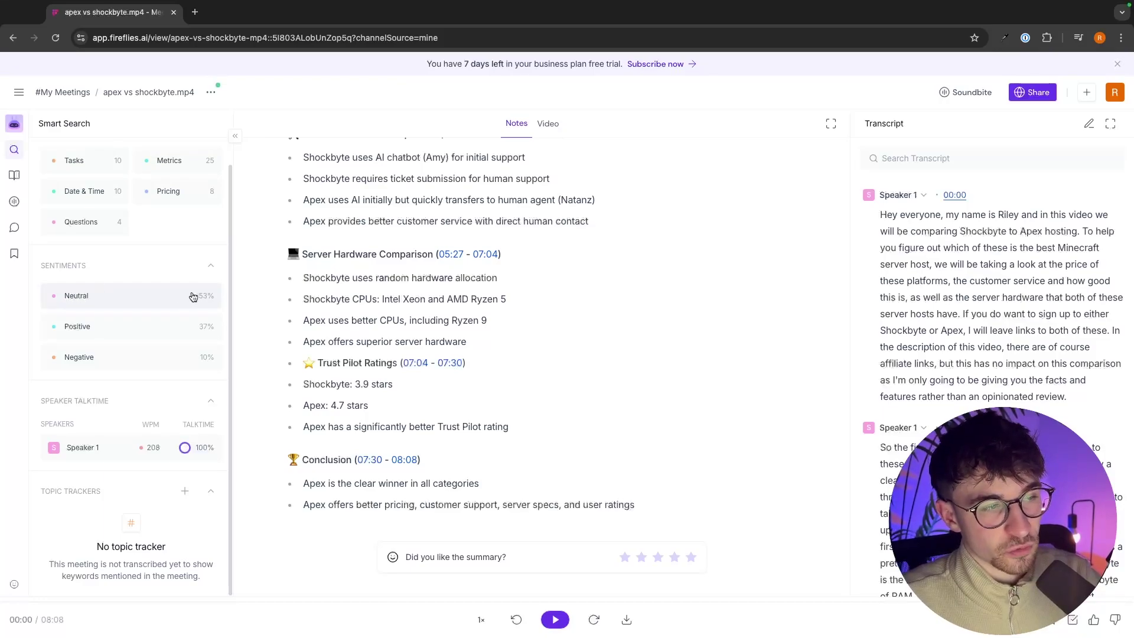
# Step: Try the Neutral and Negative sentiment filters, clear them, and show the meeting's video view
pyautogui.click(175, 299)
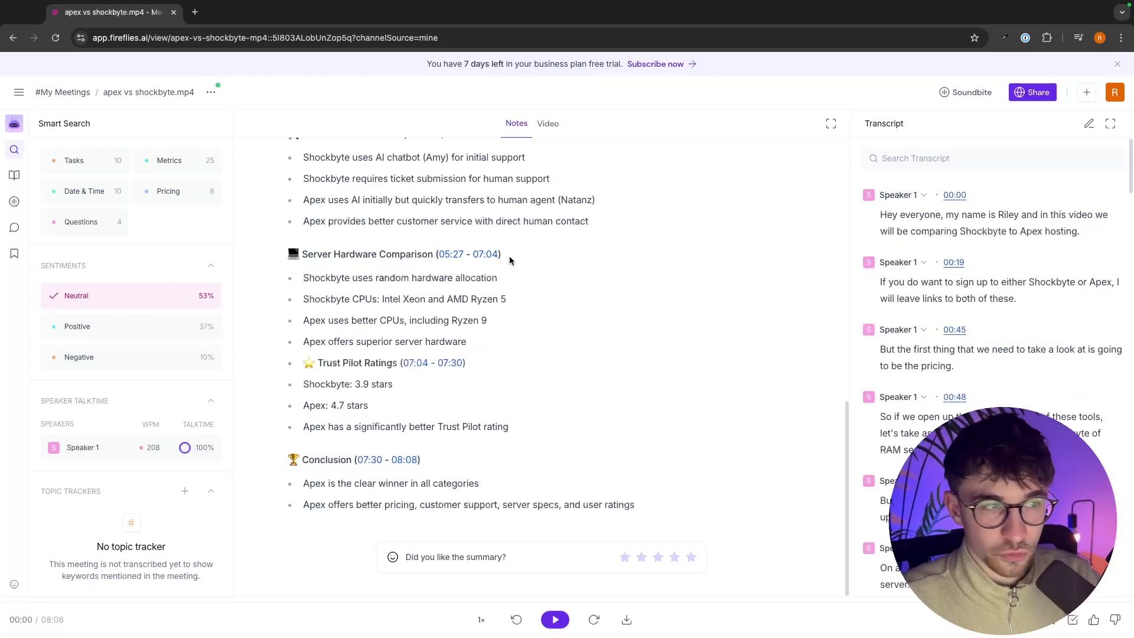
pyautogui.click(147, 309)
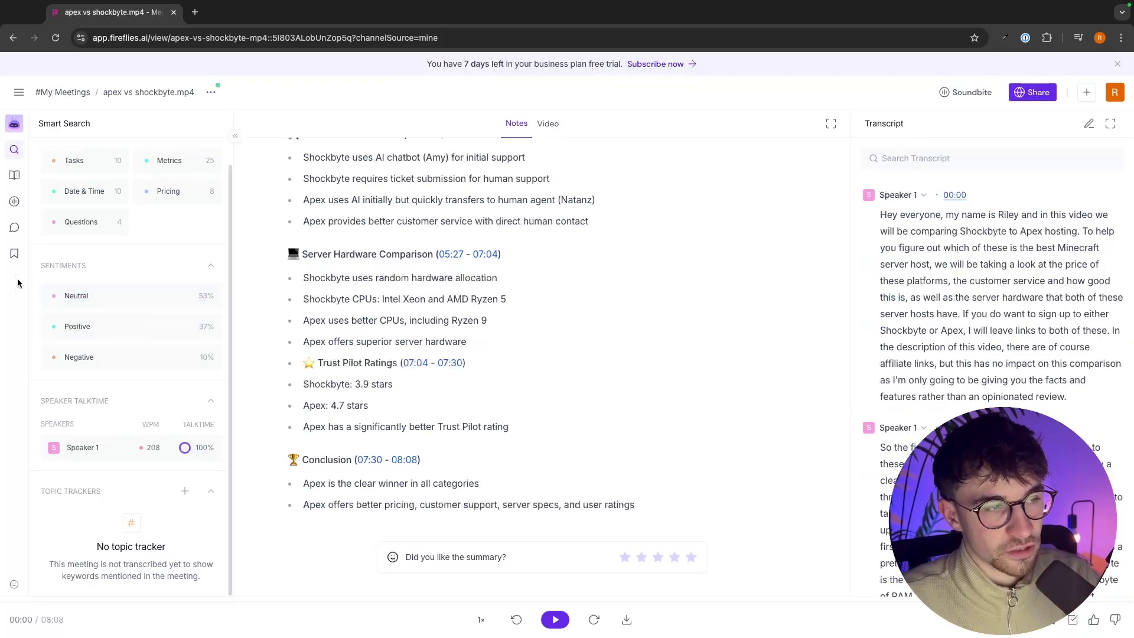
pyautogui.click(75, 364)
pyautogui.click(121, 357)
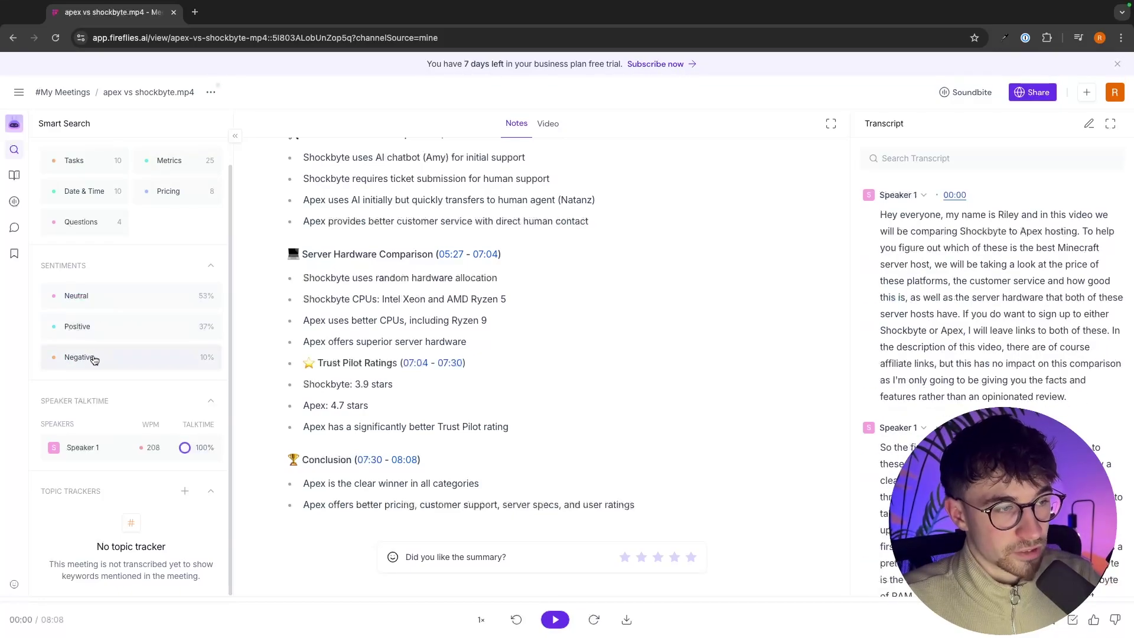
pyautogui.click(100, 359)
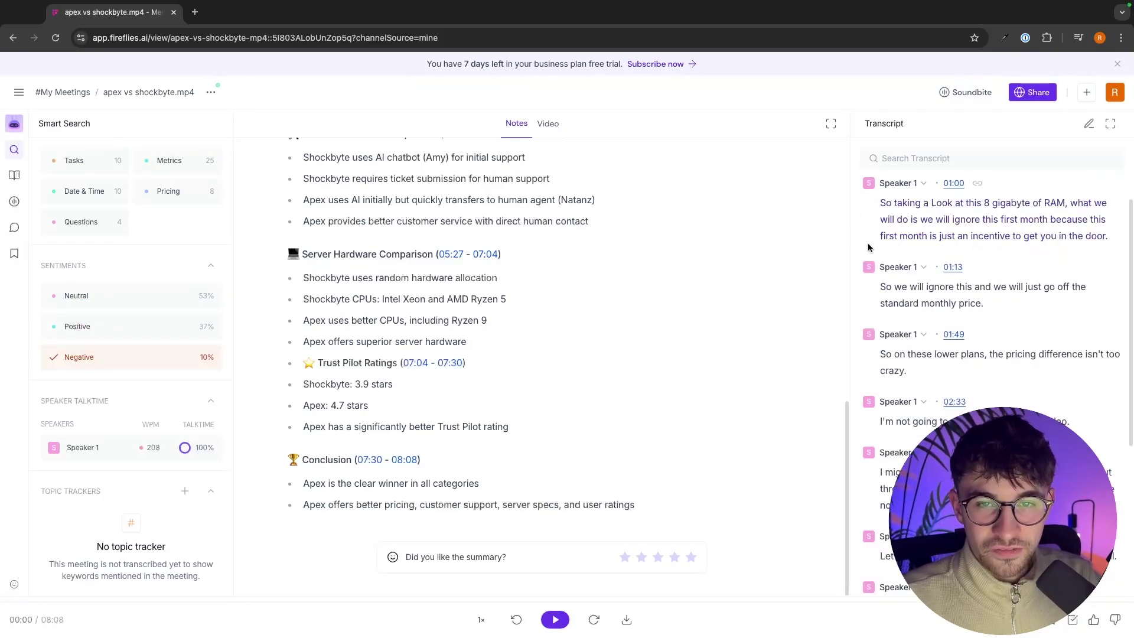
pyautogui.click(78, 356)
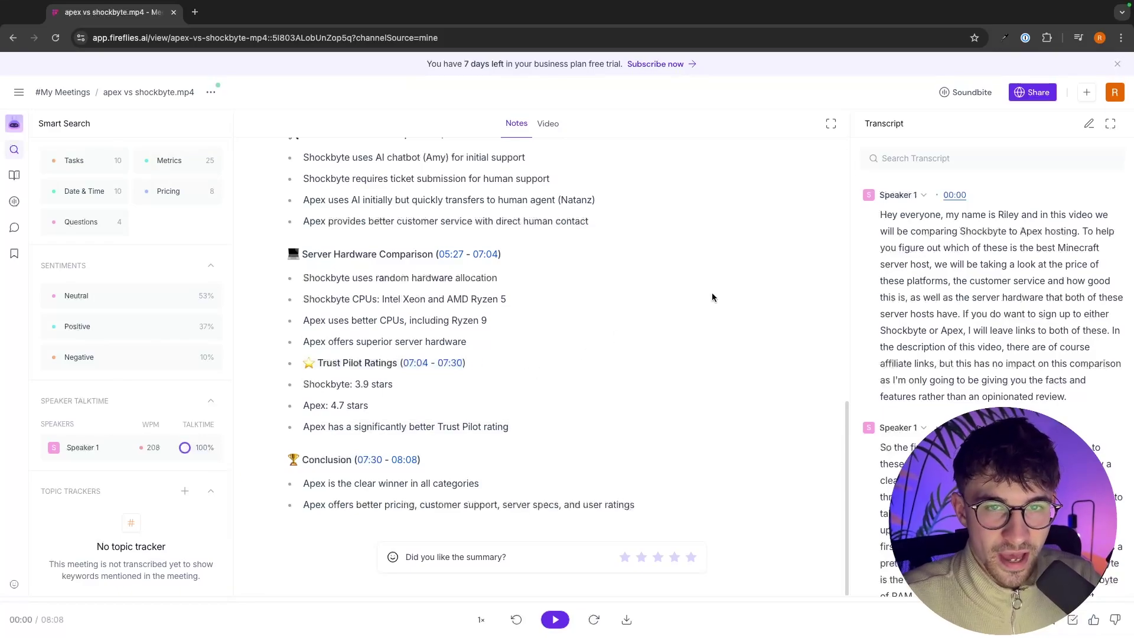
pyautogui.scroll(10, 480, 190)
pyautogui.click(553, 124)
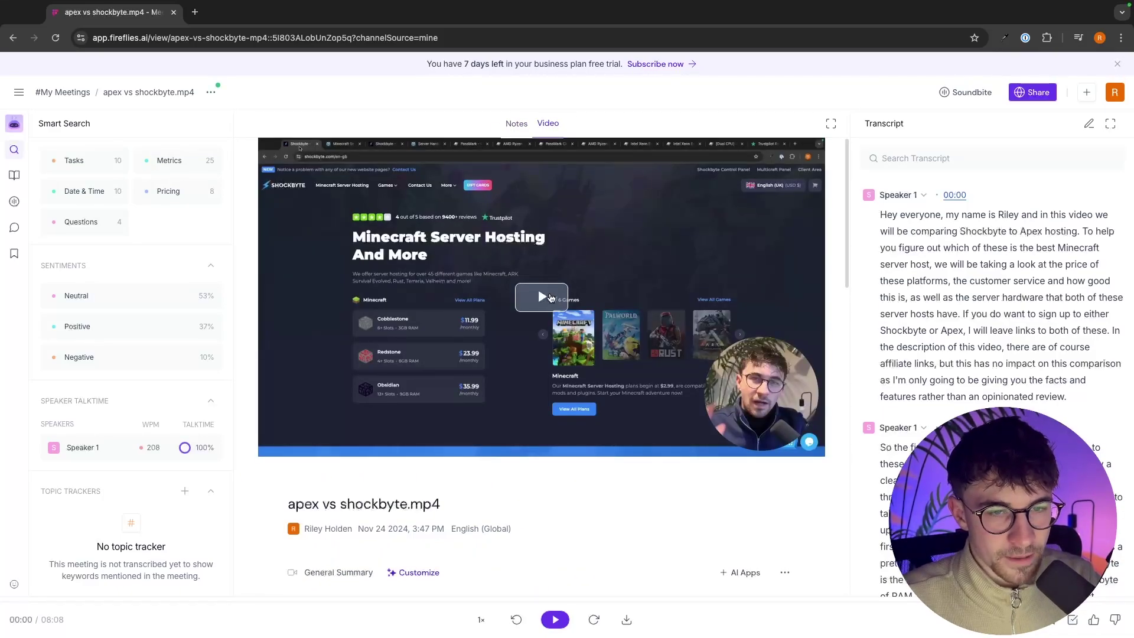
# Step: Play the recording, start and cancel a comment on the opening line, then show the comments panel
pyautogui.click(543, 297)
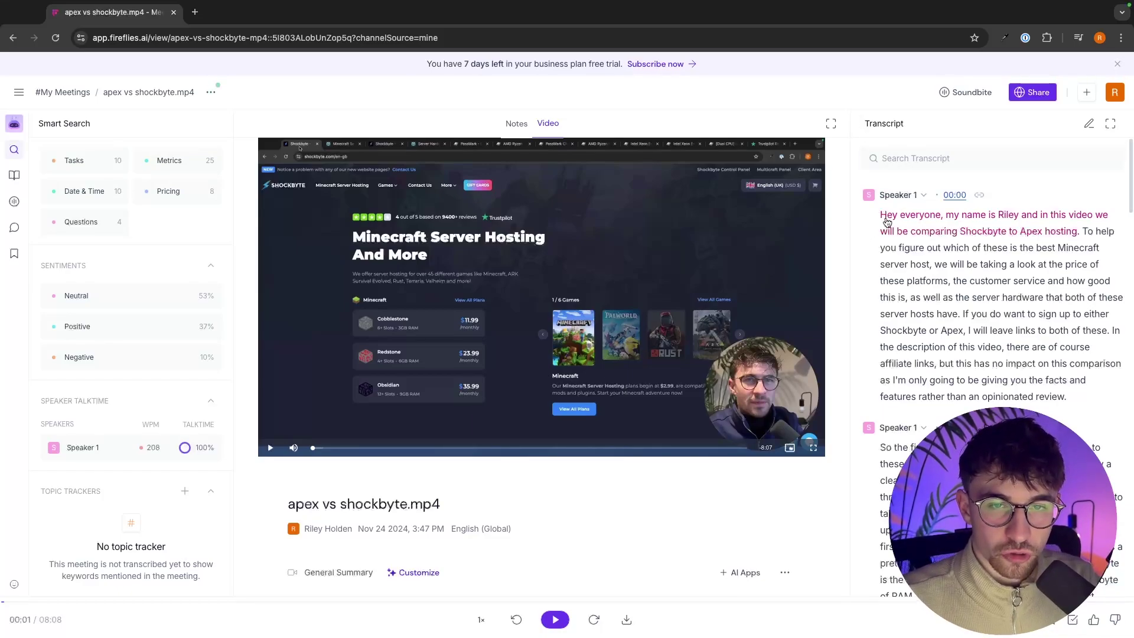
pyautogui.moveTo(879, 215); pyautogui.dragTo(1080, 233)
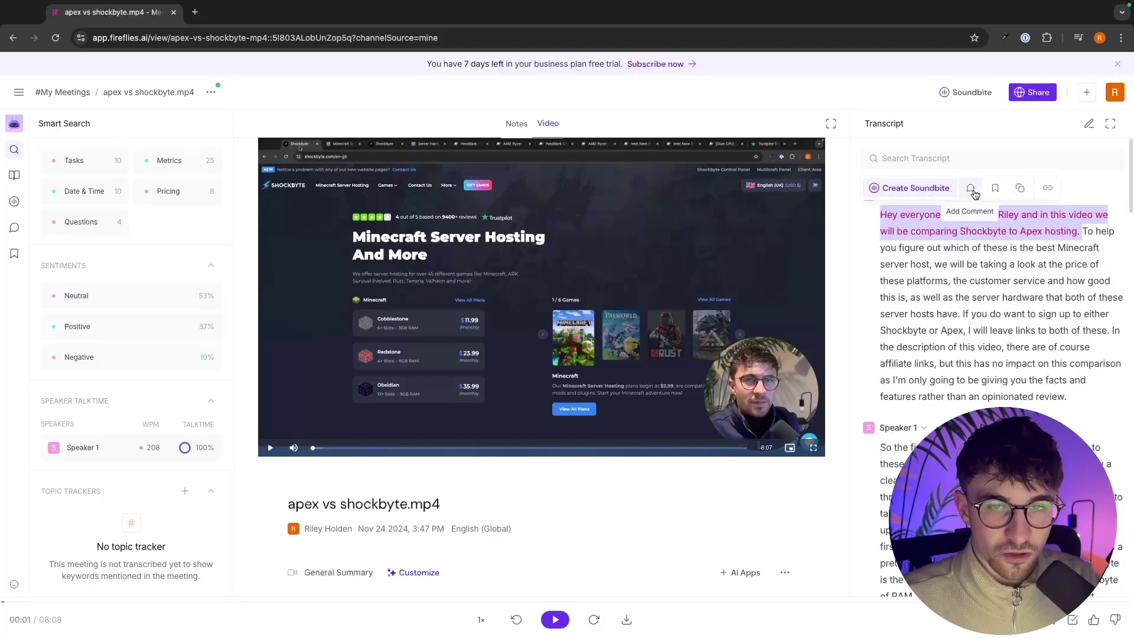
pyautogui.click(972, 189)
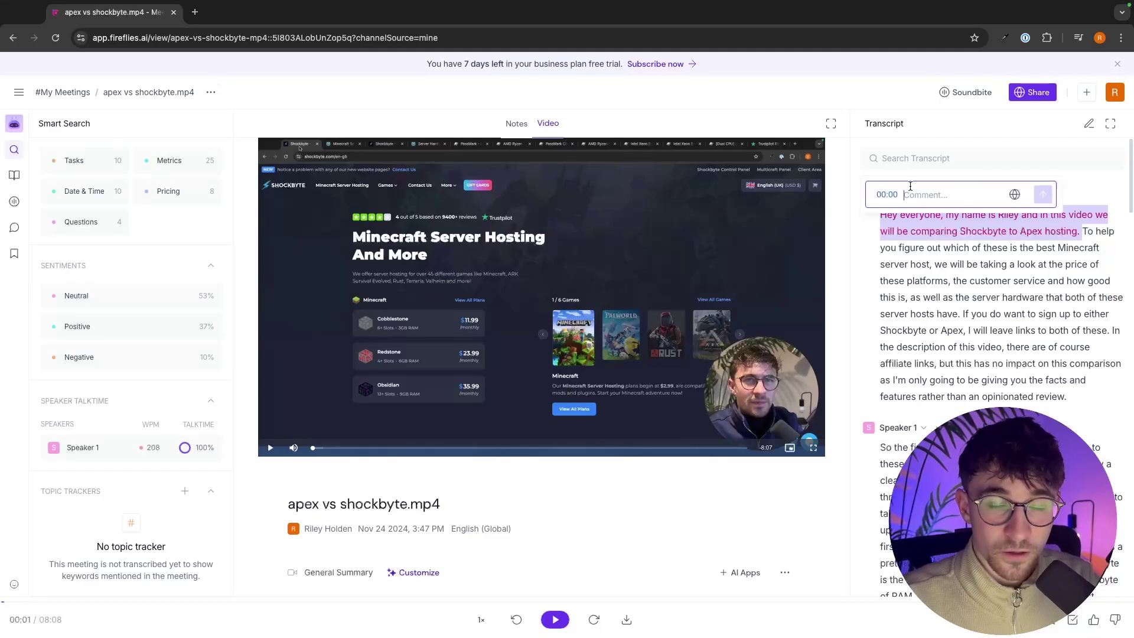
pyautogui.click(1099, 194)
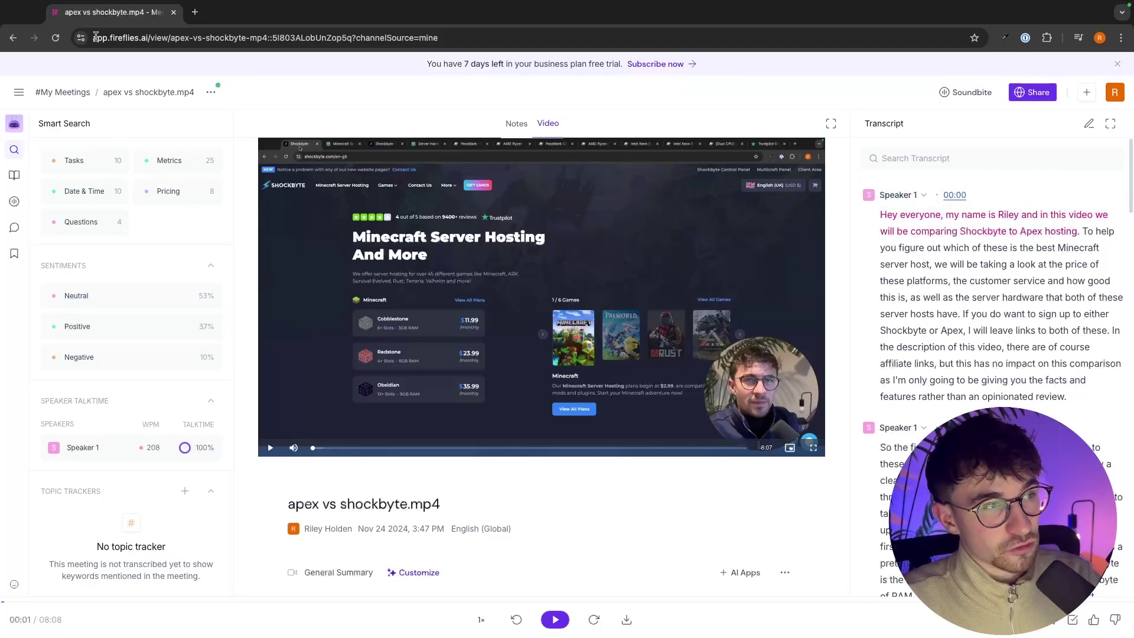
pyautogui.click(19, 93)
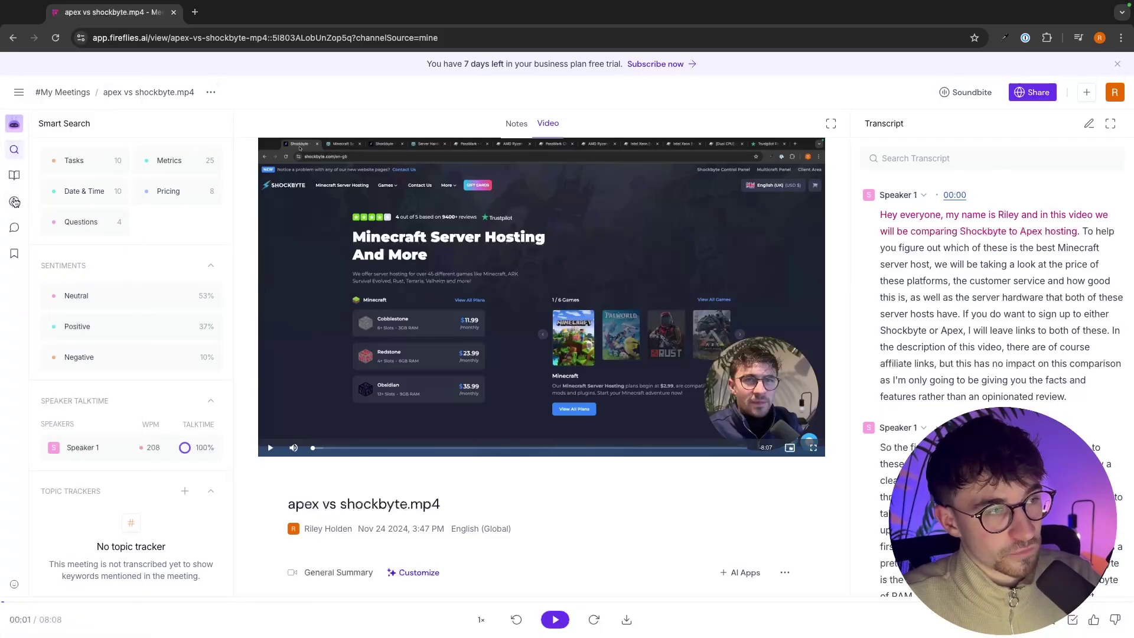
pyautogui.click(14, 229)
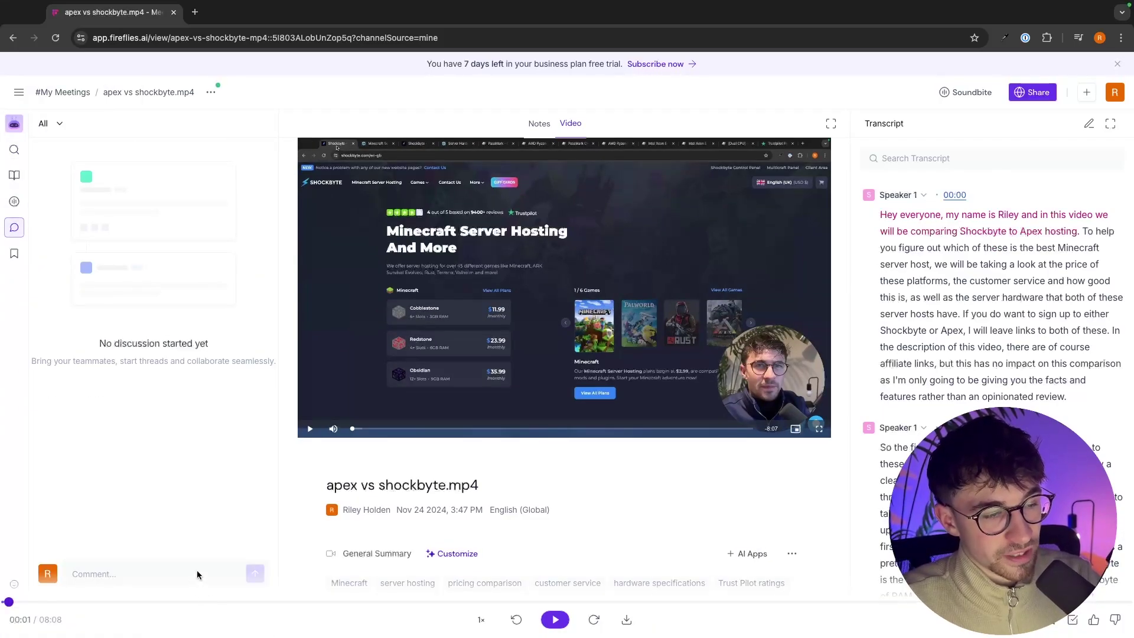
# Step: Post the comment 'This video is awesome' at the 00:01 timestamp
pyautogui.click(94, 572)
pyautogui.write('Thi')
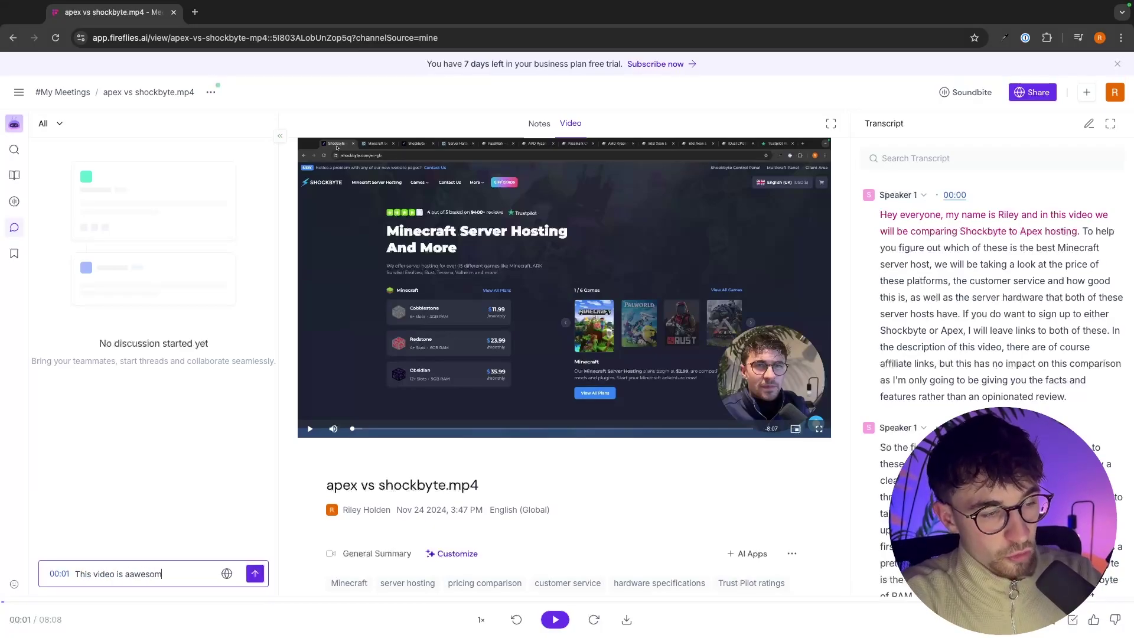
pyautogui.write('s video is awesome')
pyautogui.press('Return')
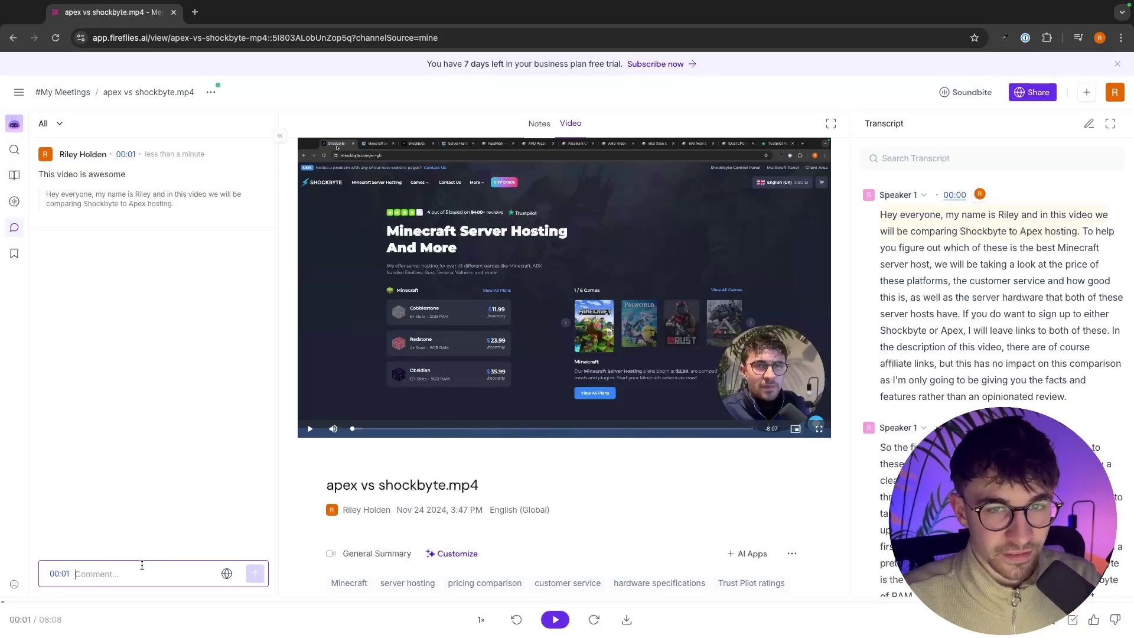
# Step: Comment 'I like this' on the opening transcript passage from 'To help' to 'server hosts have'
pyautogui.moveTo(1083, 232); pyautogui.dragTo(964, 317)
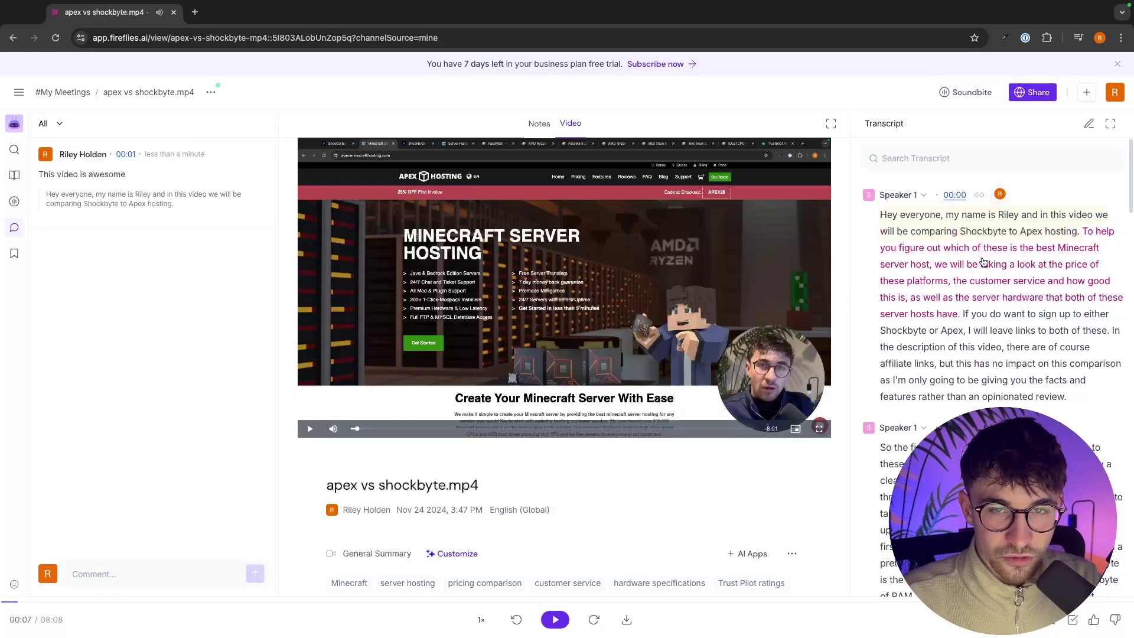
pyautogui.moveTo(1083, 232); pyautogui.dragTo(963, 316)
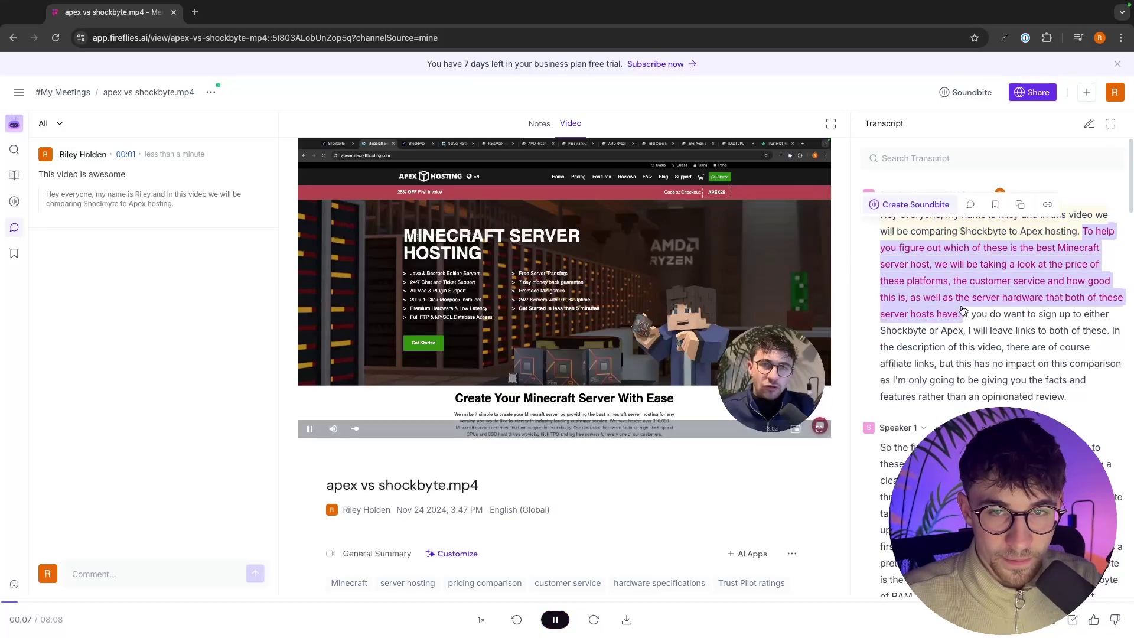
pyautogui.click(971, 206)
pyautogui.write('I like this')
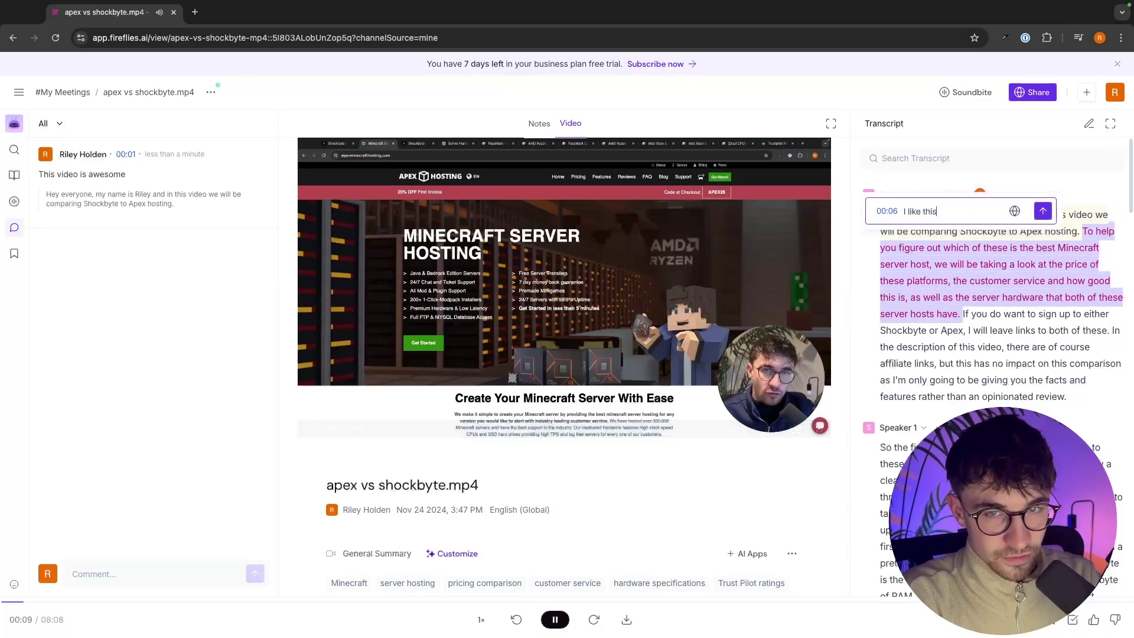
pyautogui.press('Return')
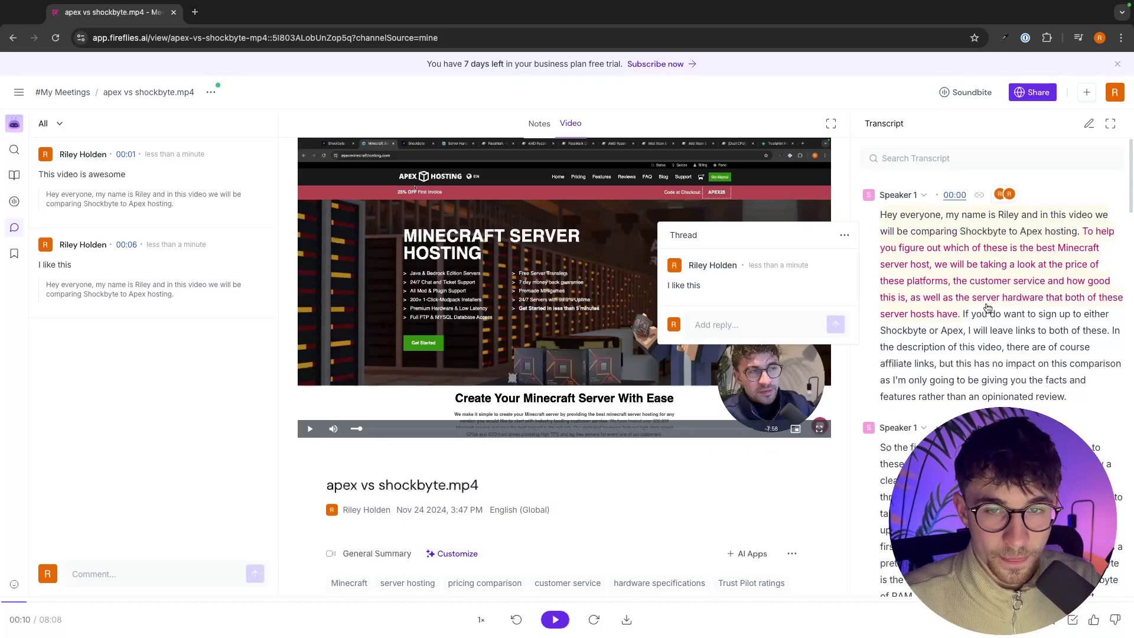
pyautogui.moveTo(962, 318); pyautogui.dragTo(1110, 331)
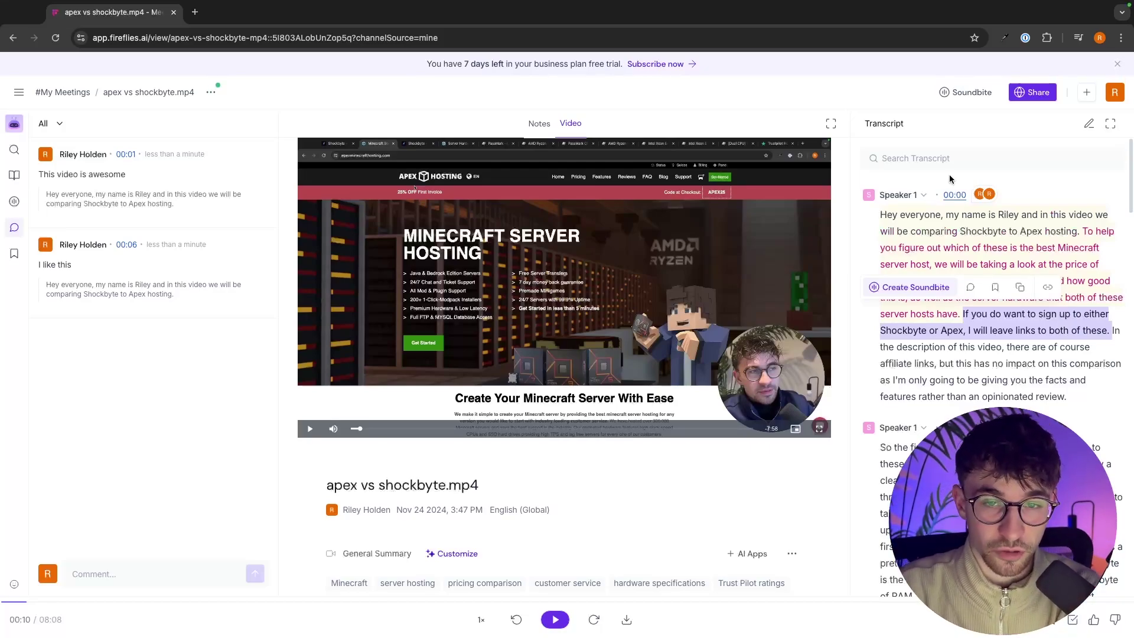
# Step: Create a soundbite from the 02:36 transcript paragraph titled 'Riley close 1'
pyautogui.scroll(-15, 1003, 324)
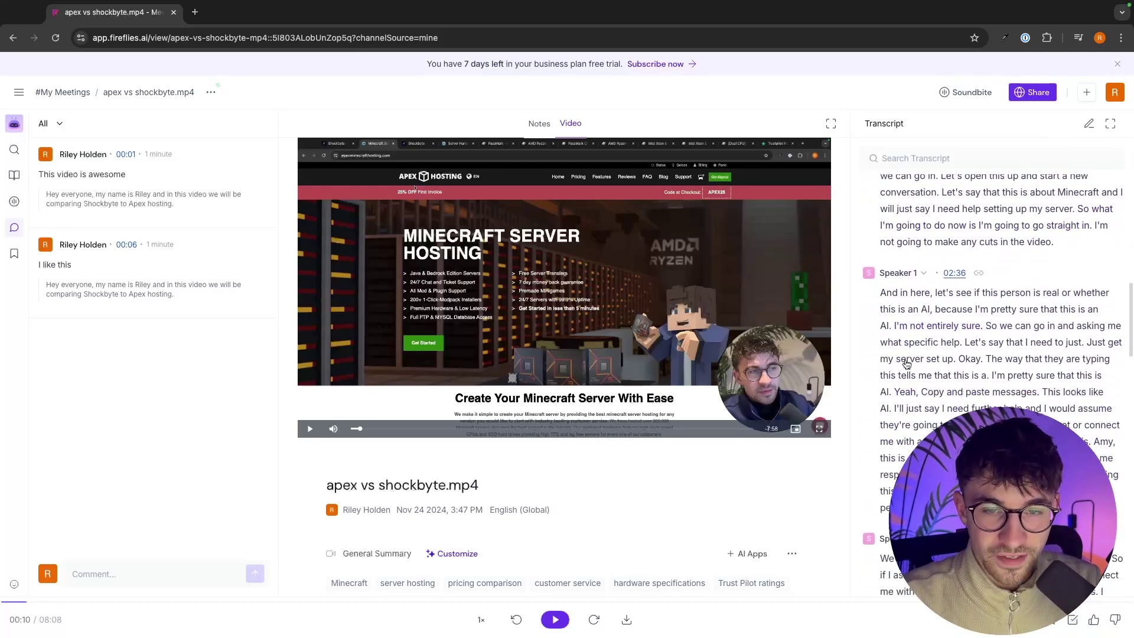
pyautogui.scroll(-1, 910, 366)
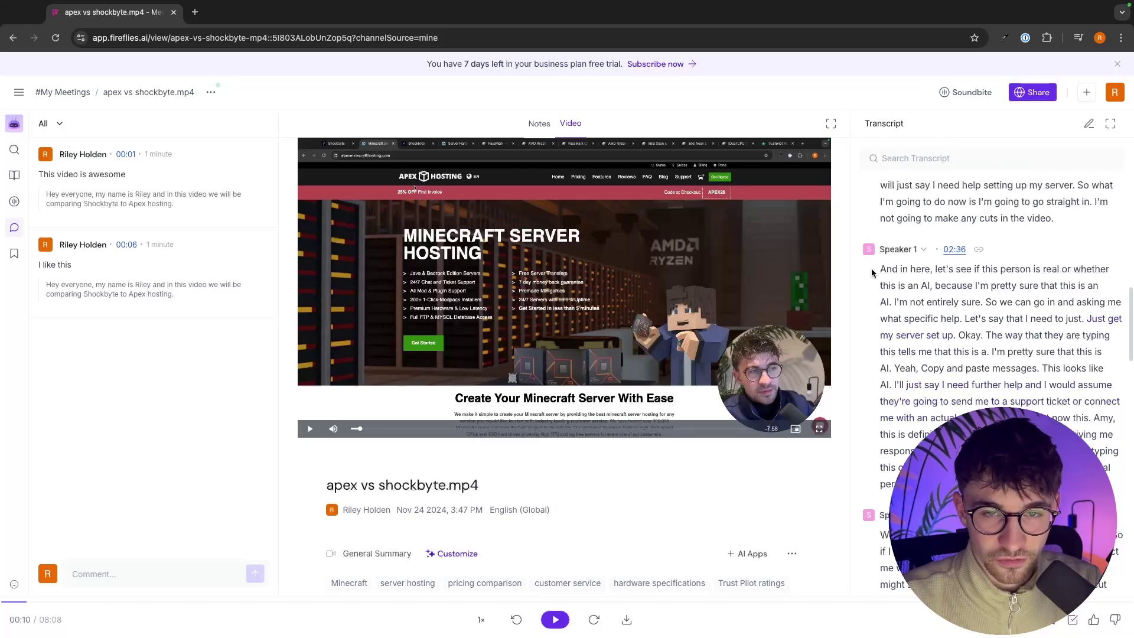
pyautogui.moveTo(872, 273); pyautogui.dragTo(1098, 490)
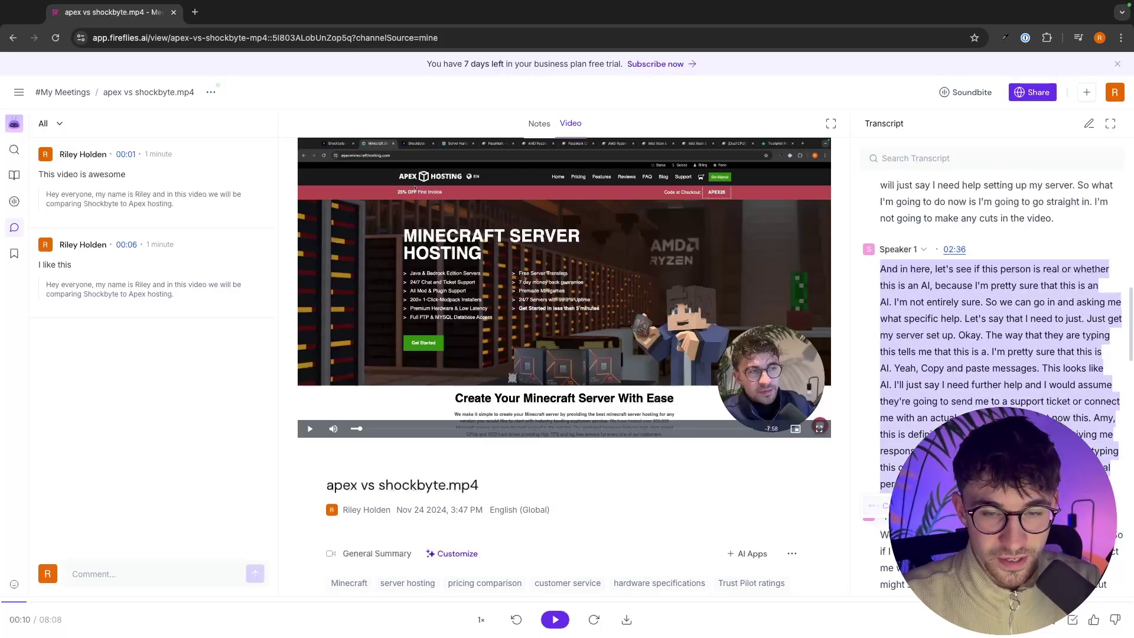
pyautogui.click(874, 506)
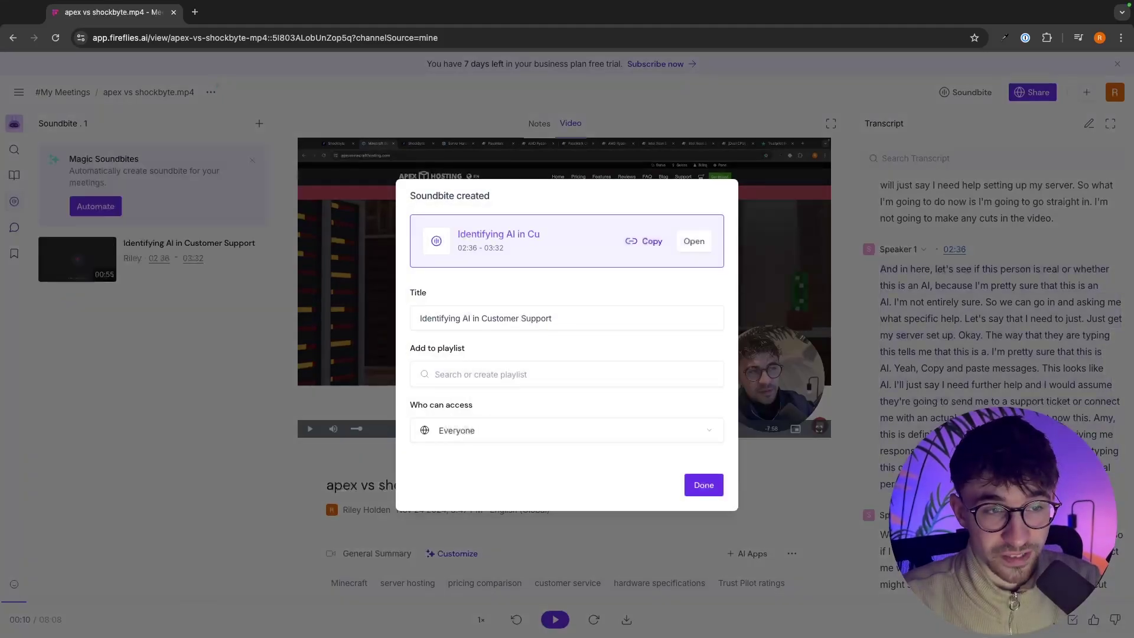
pyautogui.moveTo(605, 322); pyautogui.dragTo(402, 326)
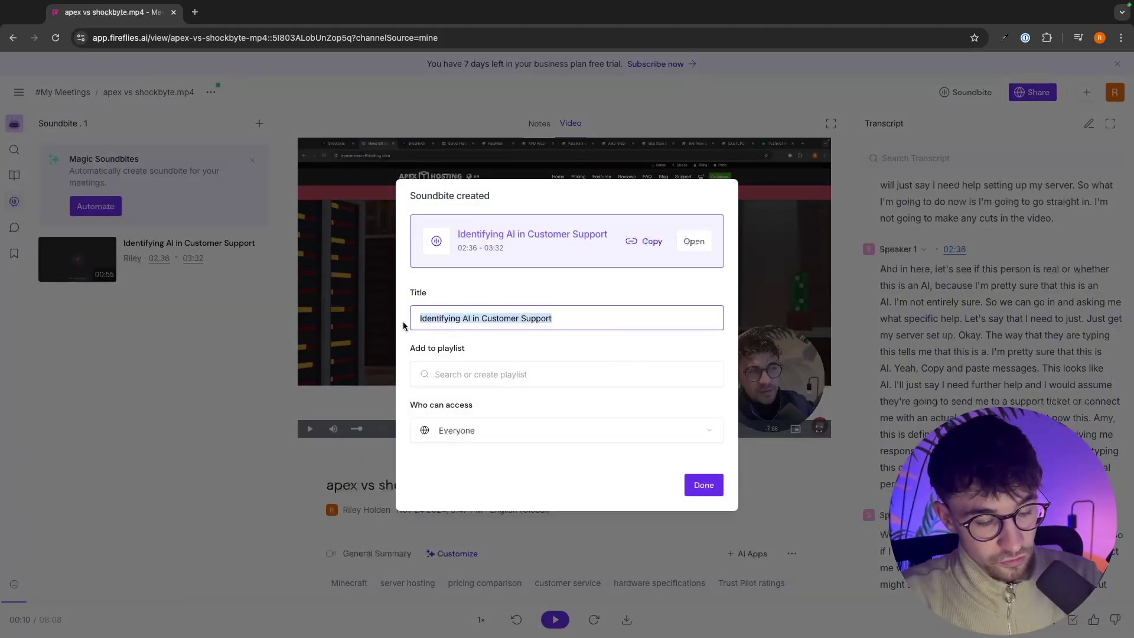
pyautogui.write('Riley close')
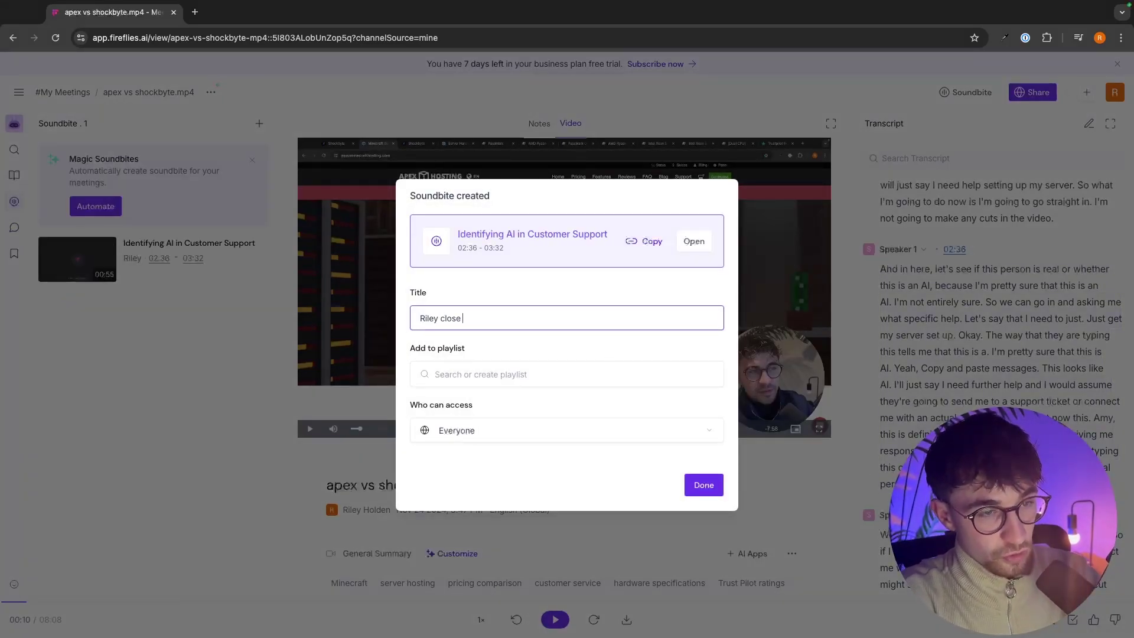
pyautogui.write(' 1')
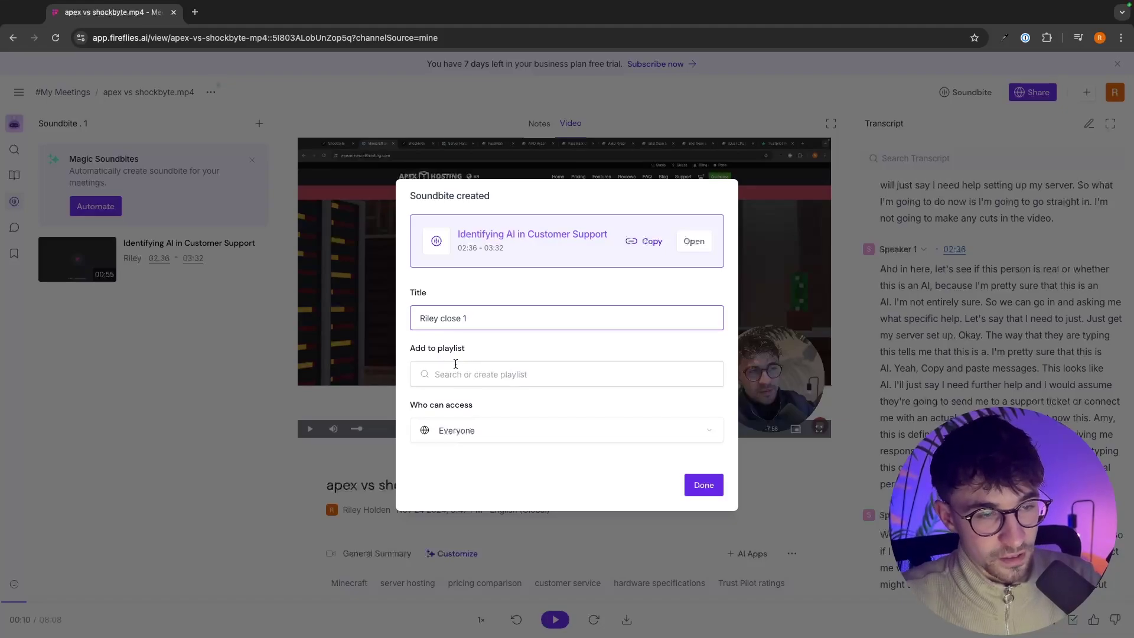
# Step: Put the soundbite into a new playlist named Closes and save it
pyautogui.click(460, 365)
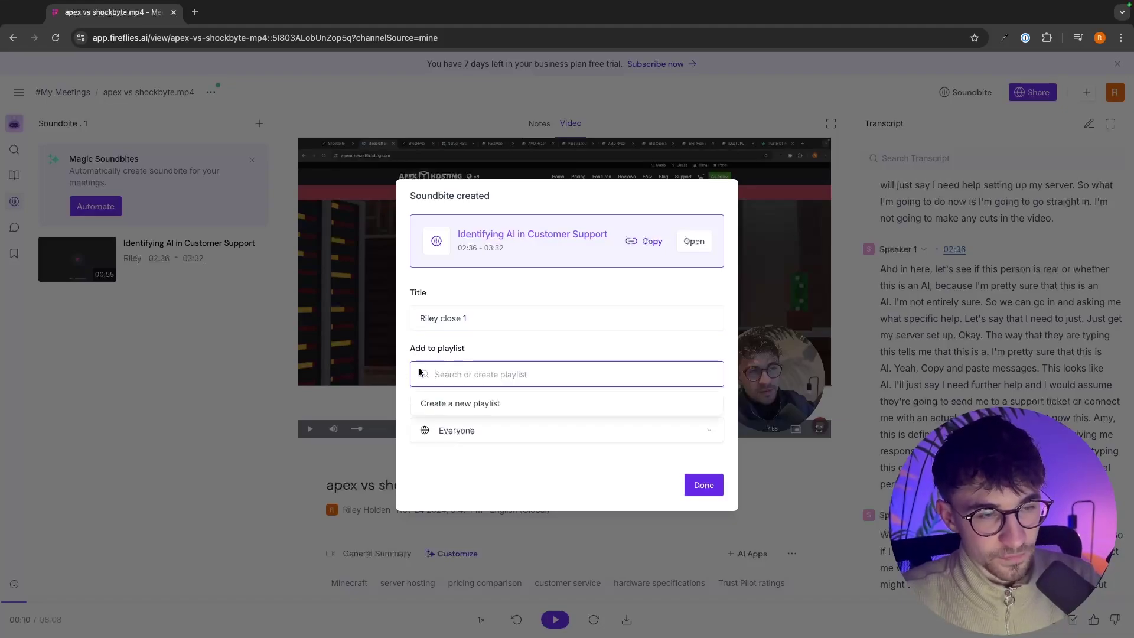
pyautogui.click(464, 405)
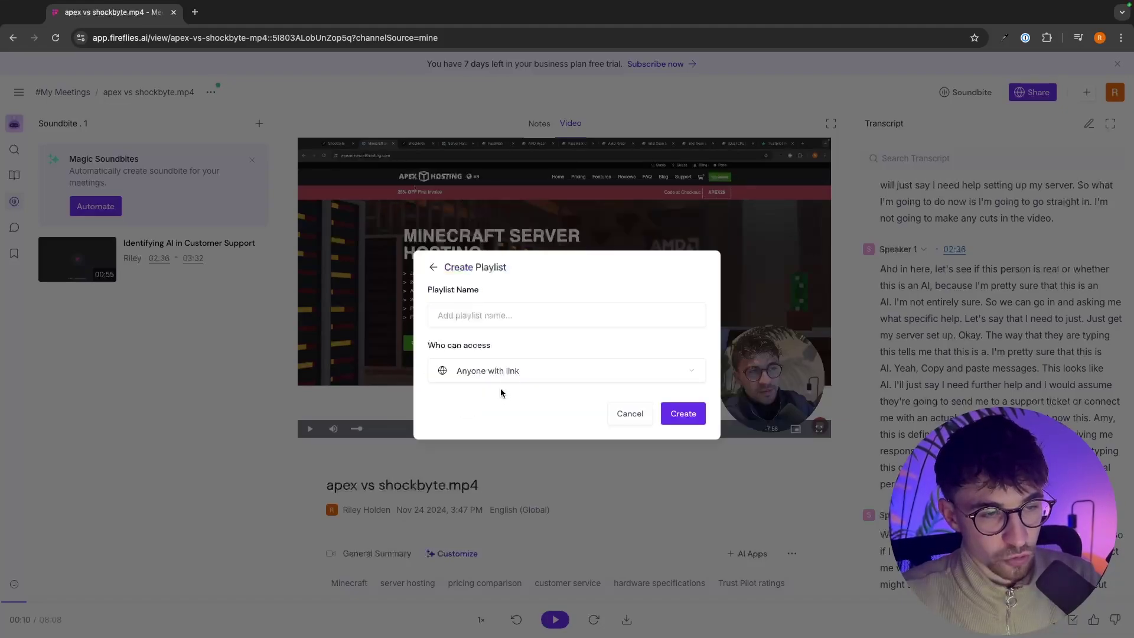
pyautogui.click(471, 307)
pyautogui.write('Closes')
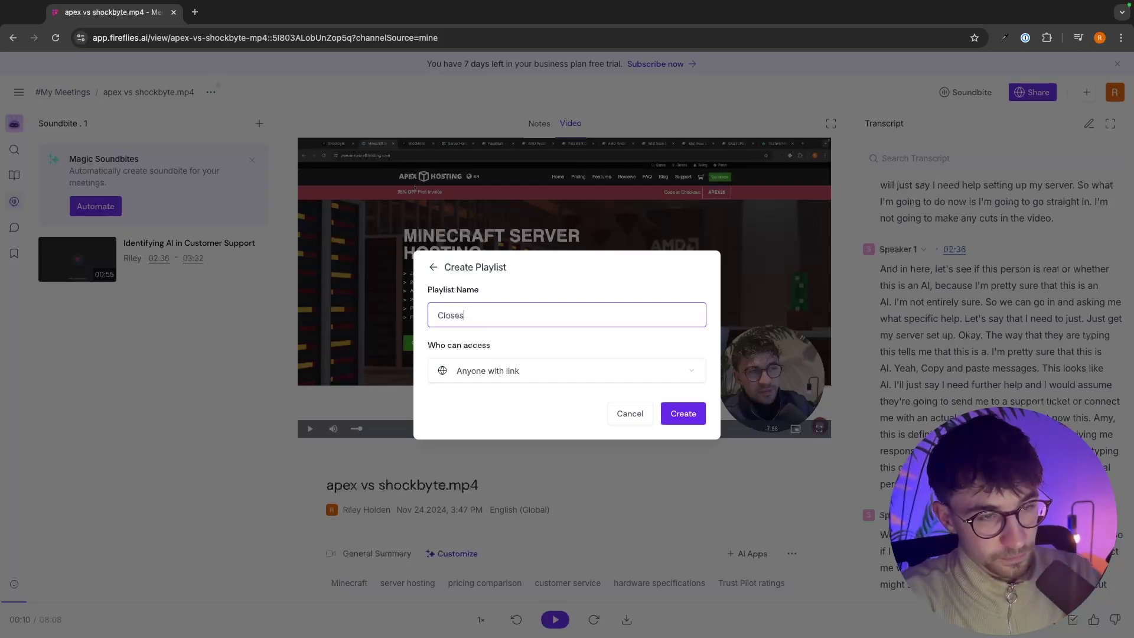
pyautogui.click(682, 413)
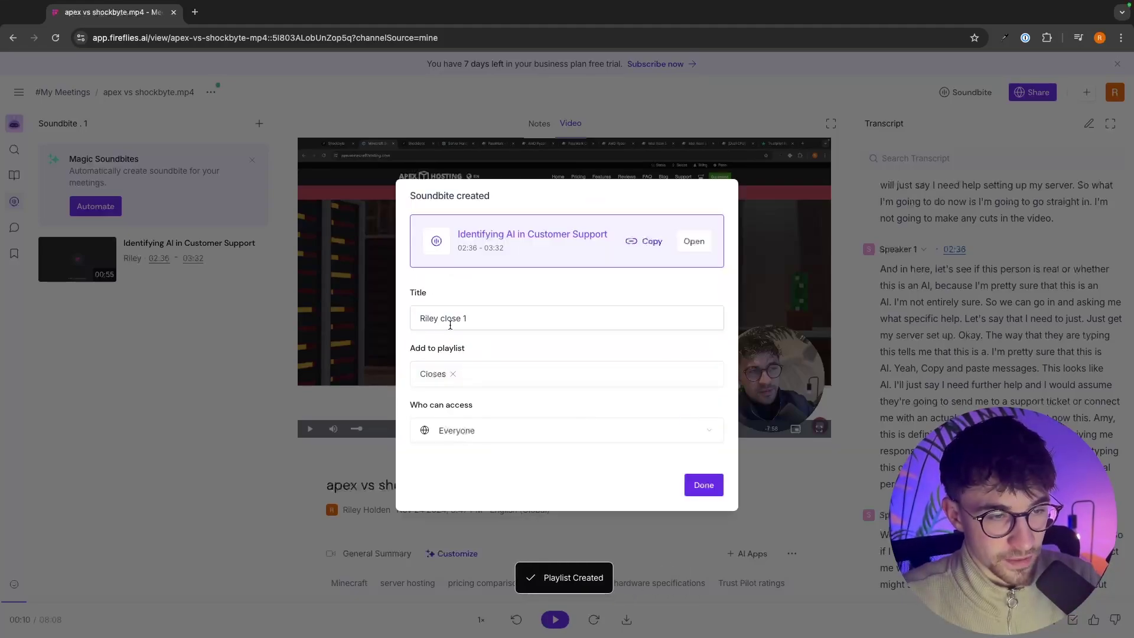
pyautogui.click(716, 488)
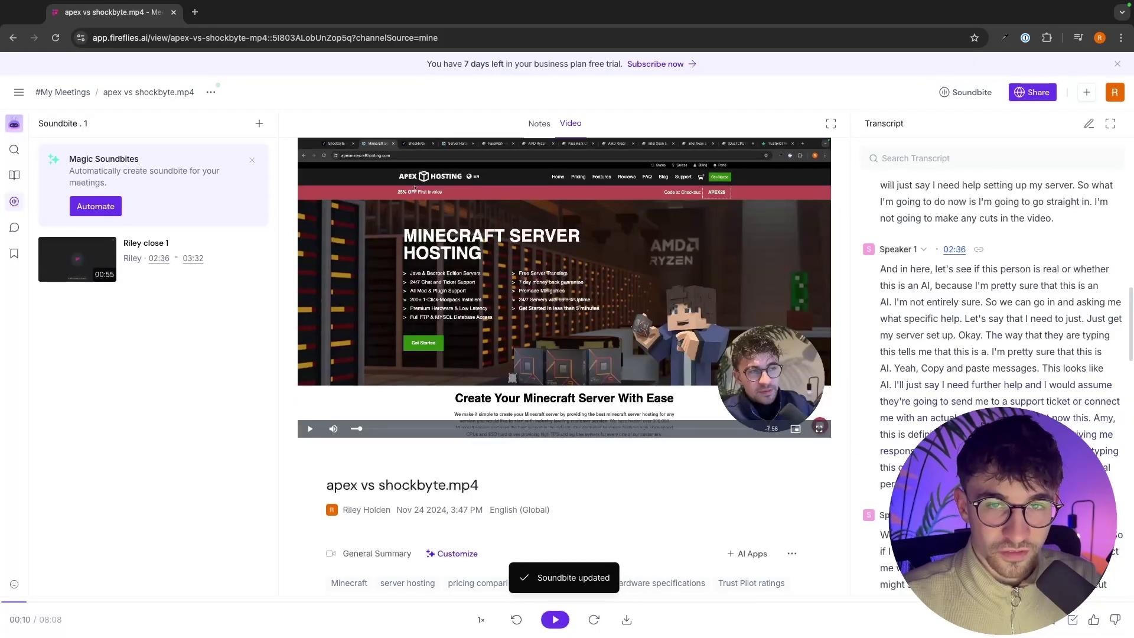
pyautogui.scroll(-3, 1033, 220)
pyautogui.scroll(-1, 1019, 303)
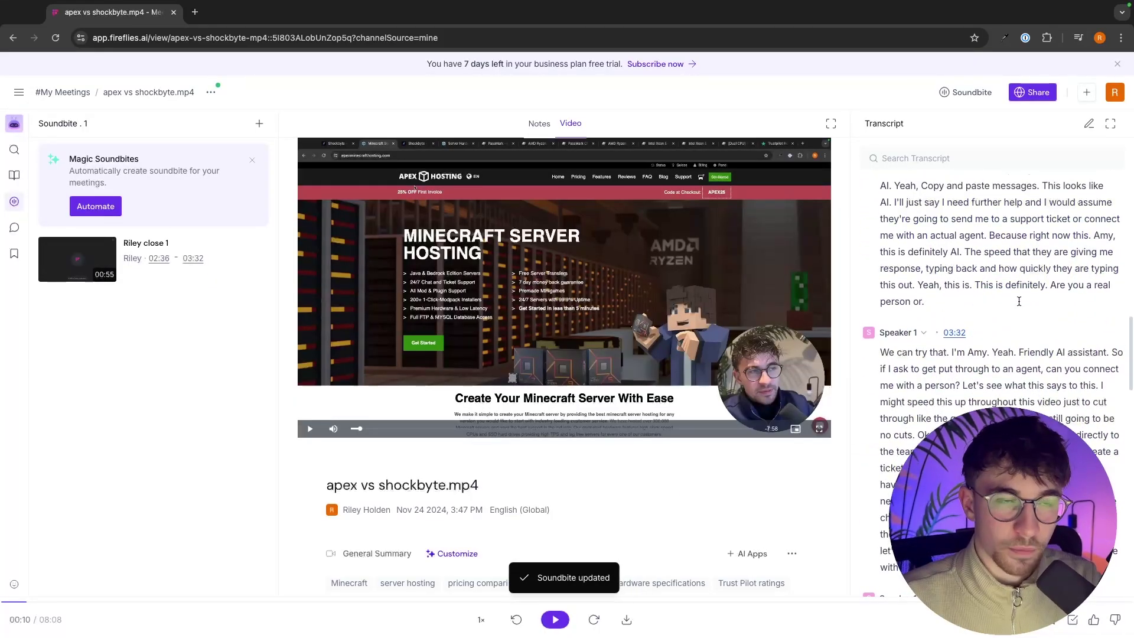
pyautogui.scroll(1, 1041, 287)
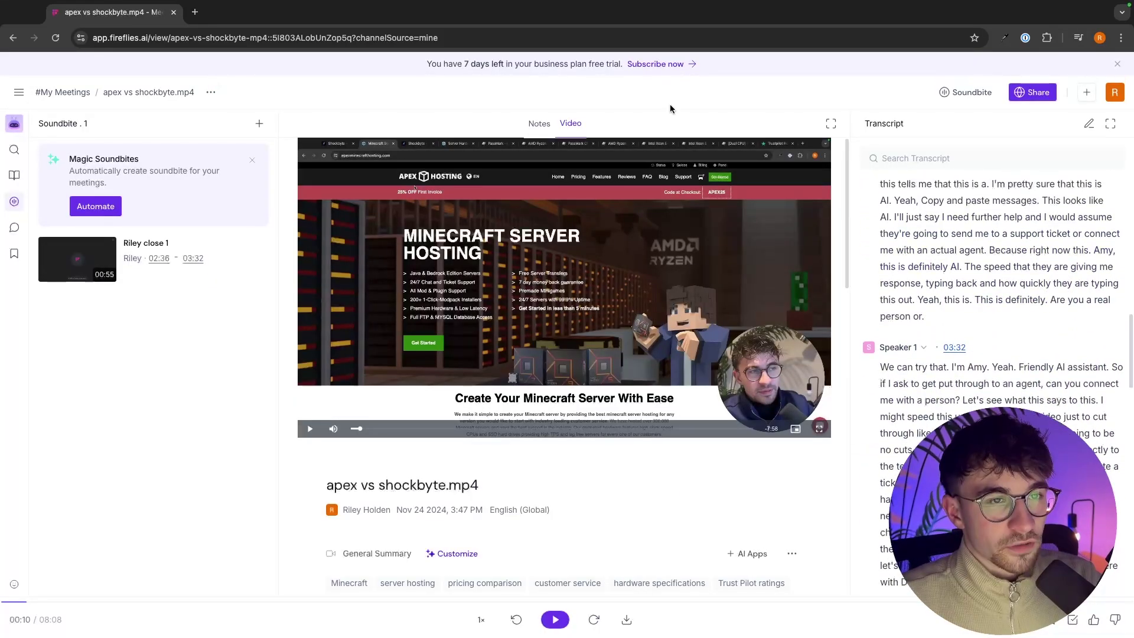
pyautogui.click(19, 93)
# Step: Open the Closes playlist and add the 00:55 apex vs shockbyte.mp4 soundbite to it
pyautogui.click(52, 131)
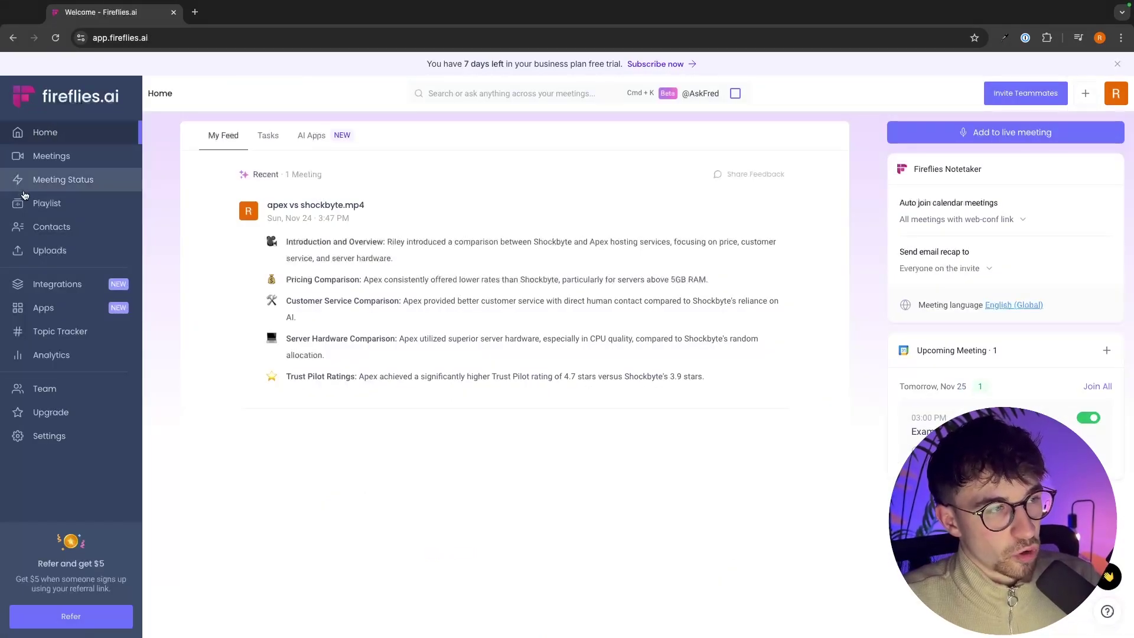
pyautogui.click(56, 208)
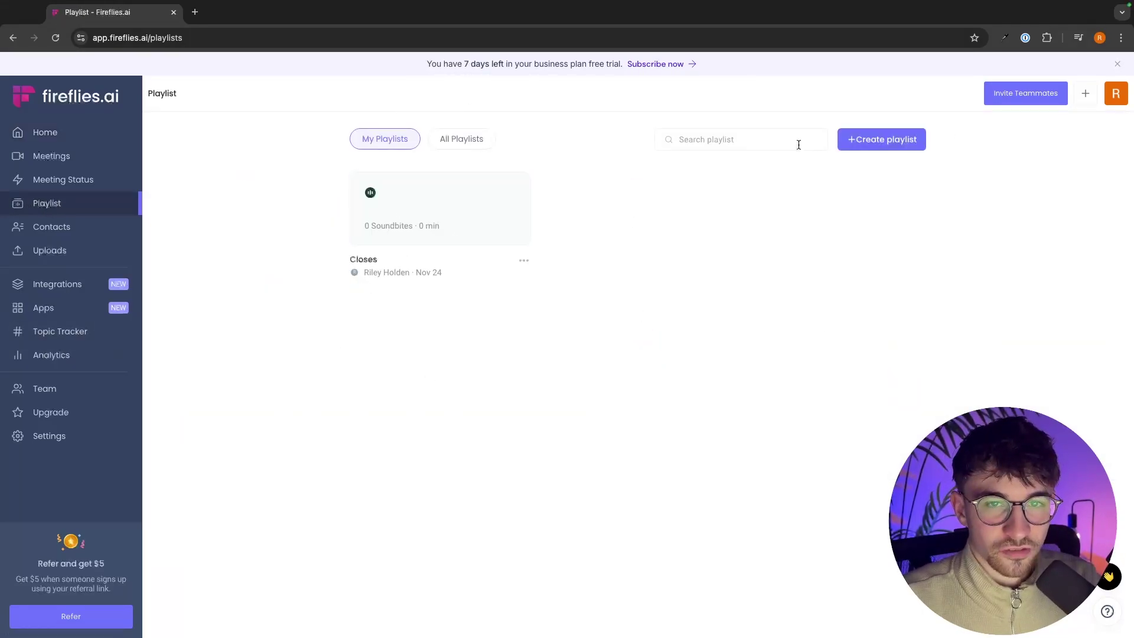
pyautogui.click(447, 201)
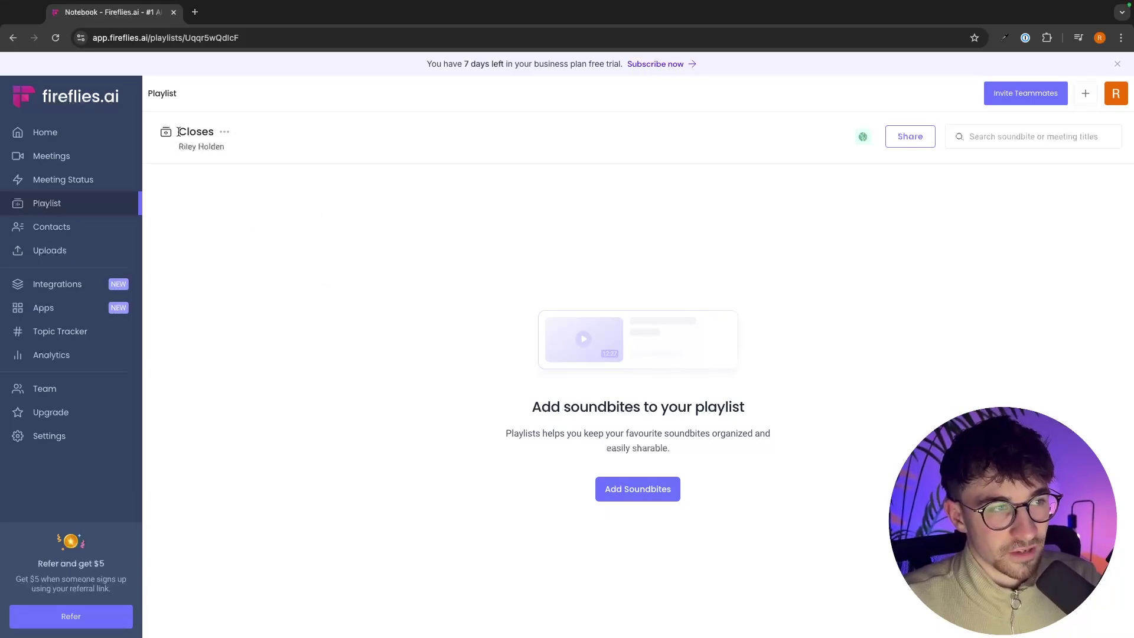
pyautogui.click(640, 489)
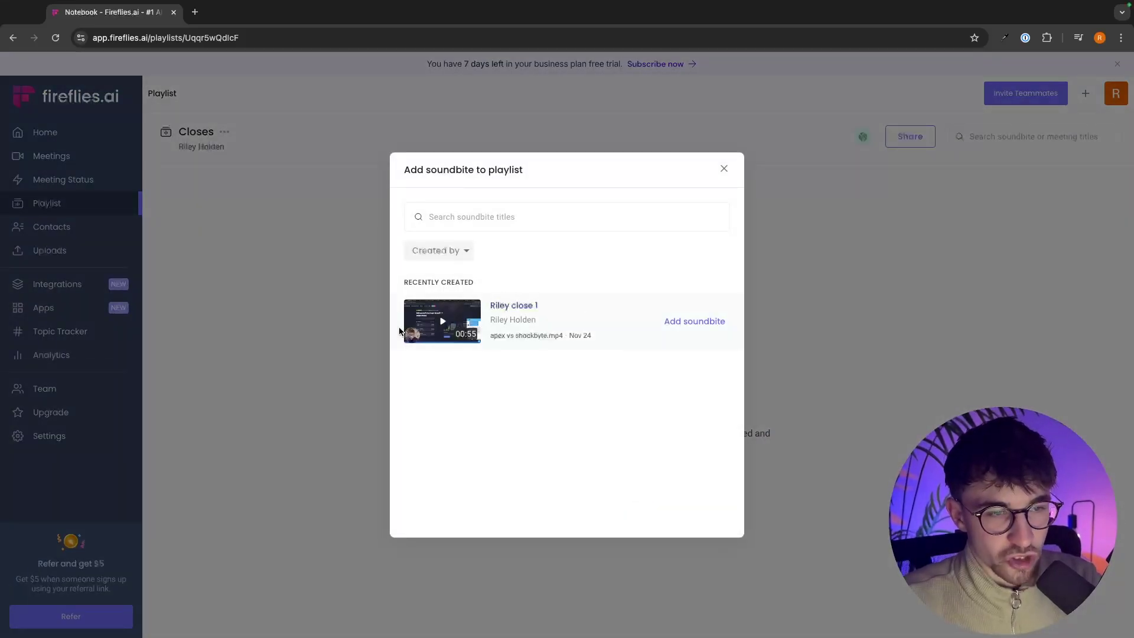
pyautogui.click(725, 321)
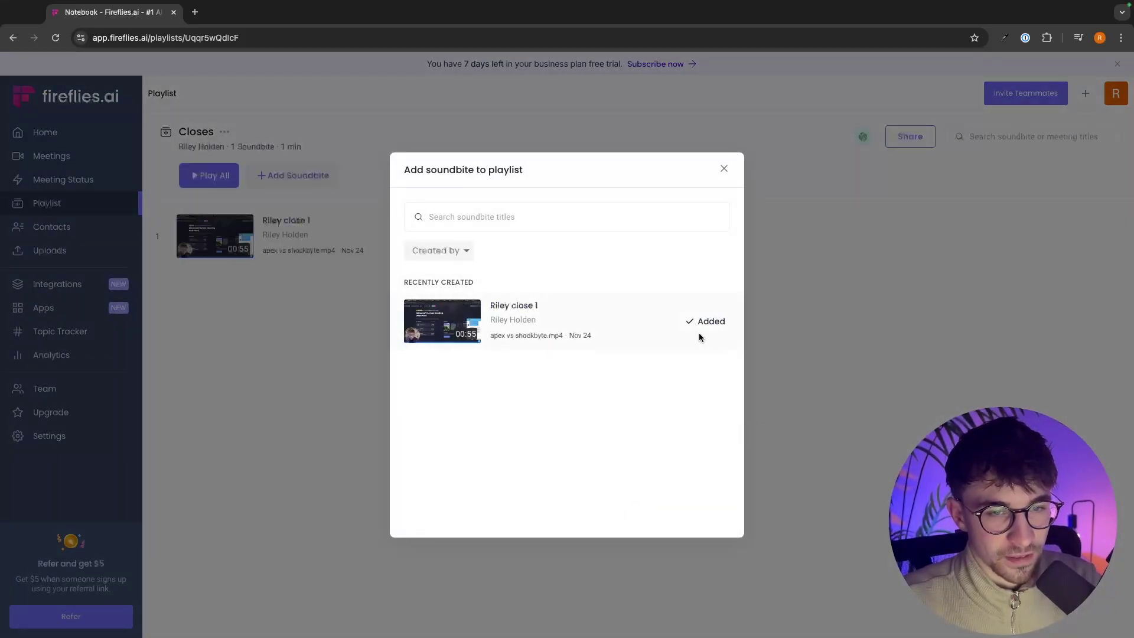
pyautogui.click(724, 169)
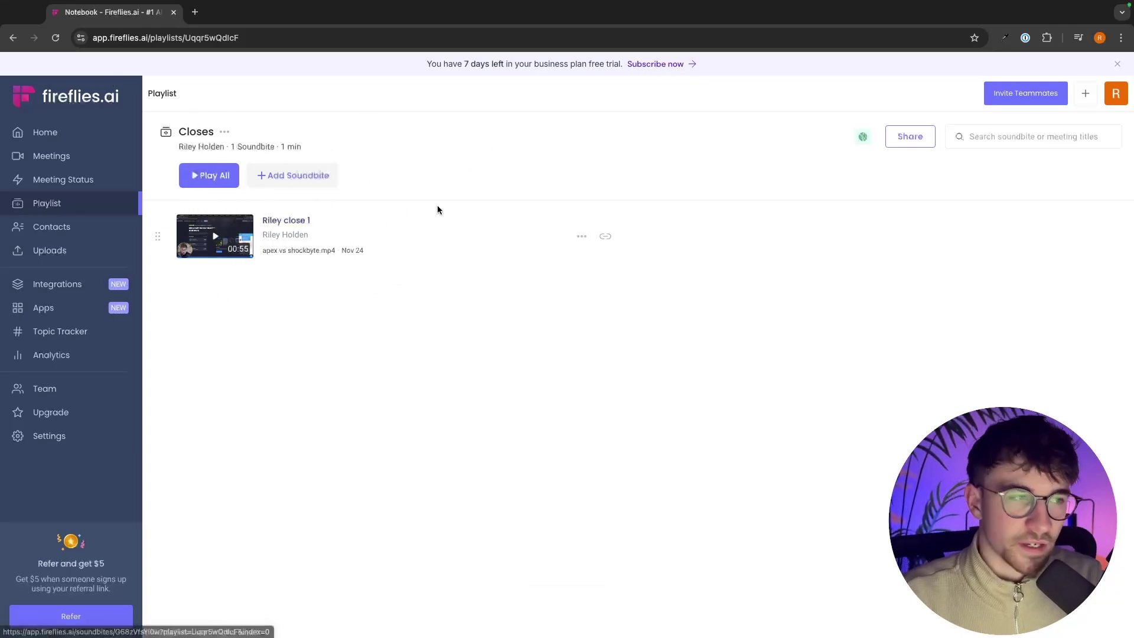
# Step: Look through the meeting Contacts page and the Uploads page
pyautogui.click(68, 236)
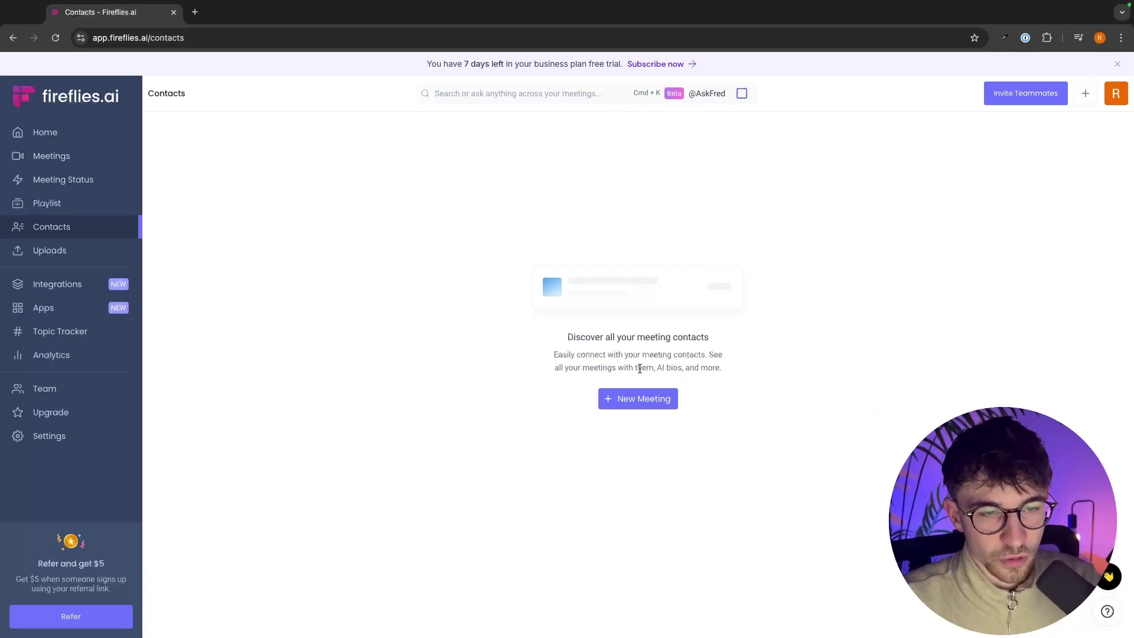
pyautogui.moveTo(657, 369); pyautogui.dragTo(748, 366)
pyautogui.click(721, 371)
pyautogui.click(748, 364)
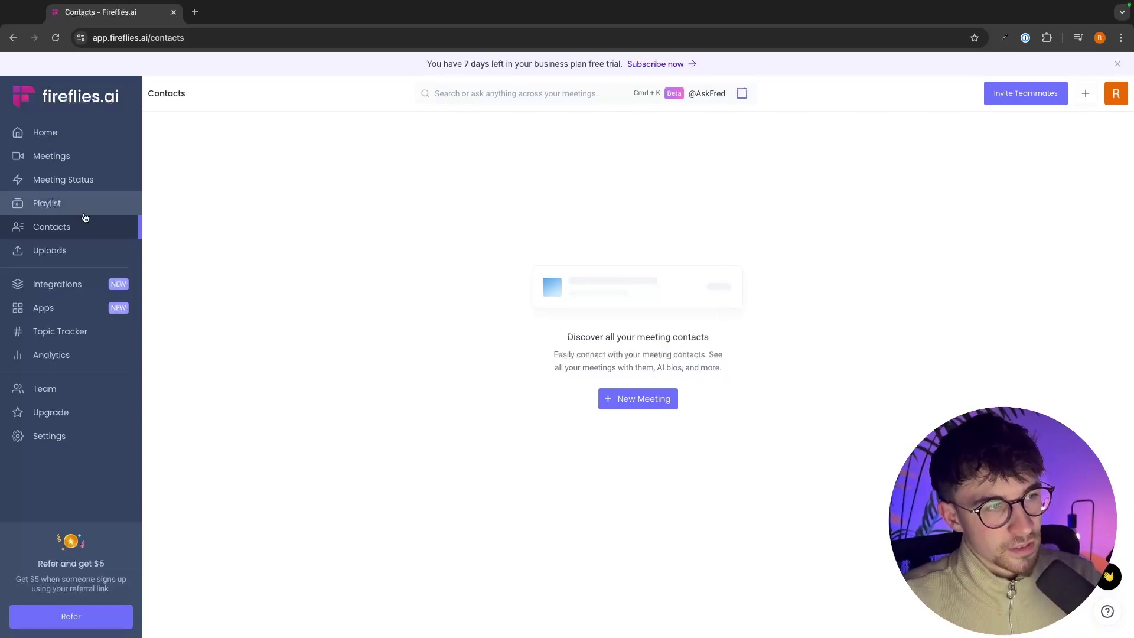
pyautogui.click(69, 252)
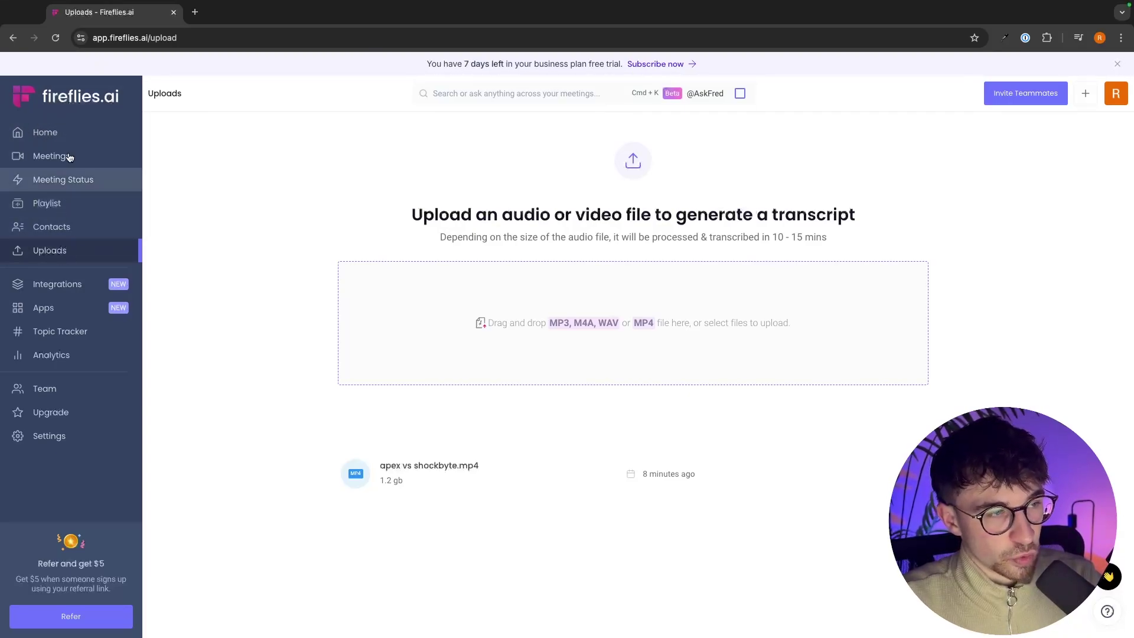
# Step: Browse the Integrations catalogue and read the BambooHR integration details
pyautogui.click(76, 288)
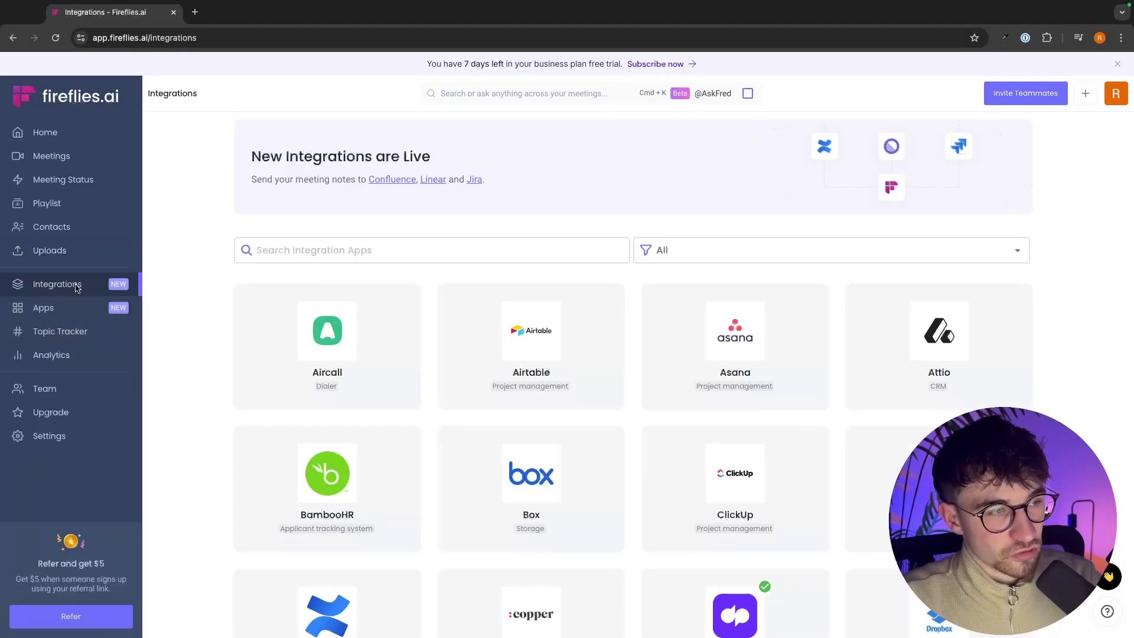
pyautogui.scroll(-10, 396, 248)
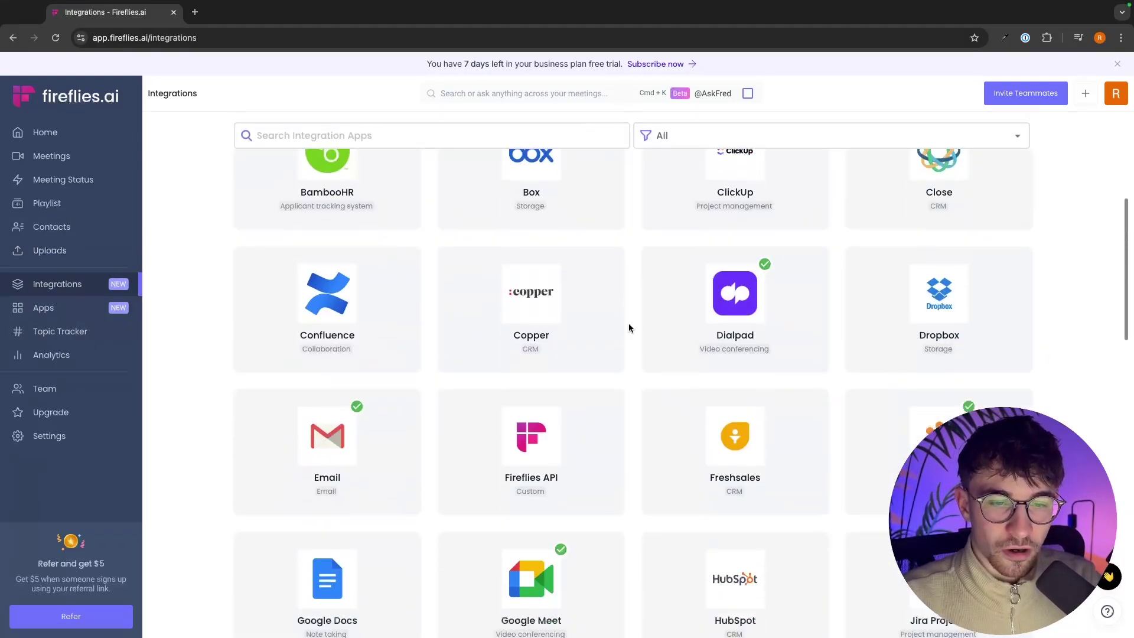
pyautogui.scroll(-14, 628, 326)
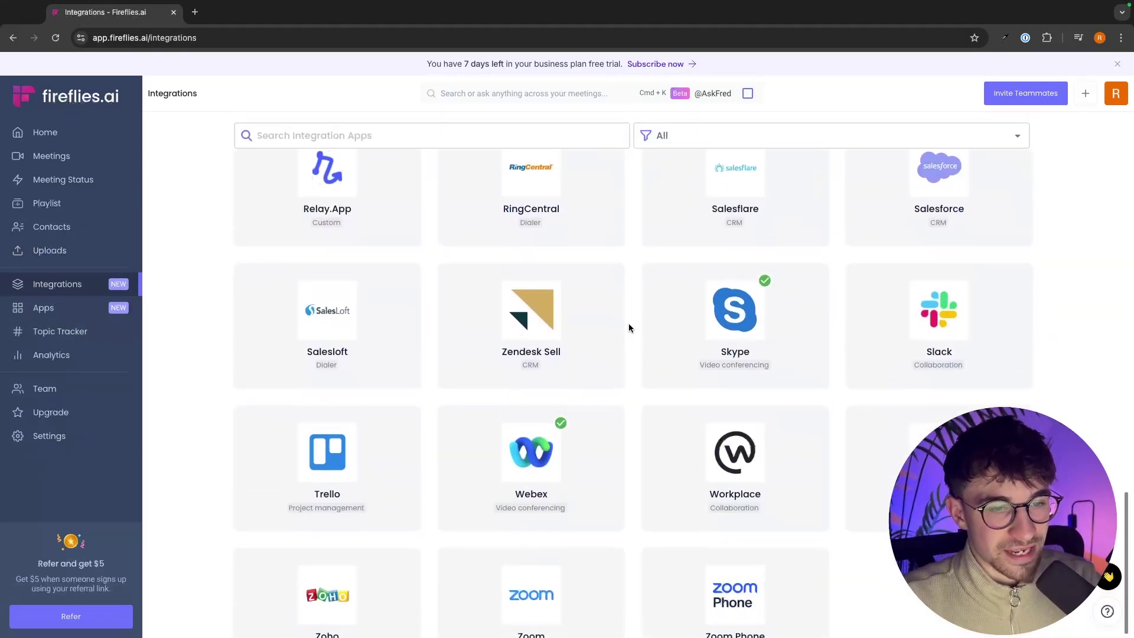
pyautogui.scroll(20, 629, 324)
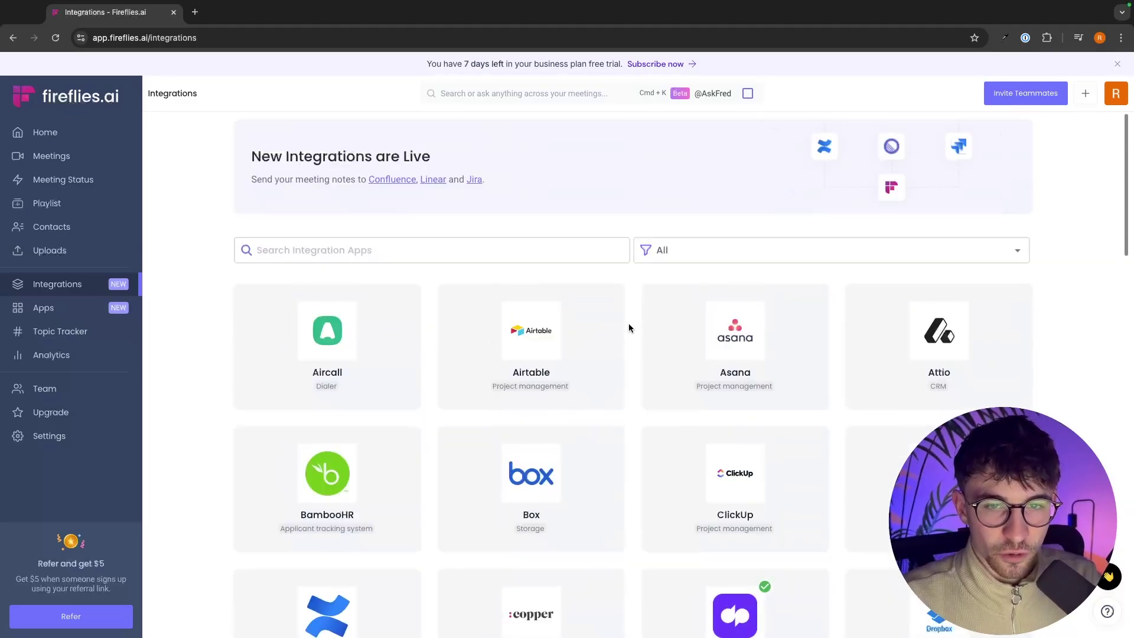
pyautogui.scroll(-1, 977, 389)
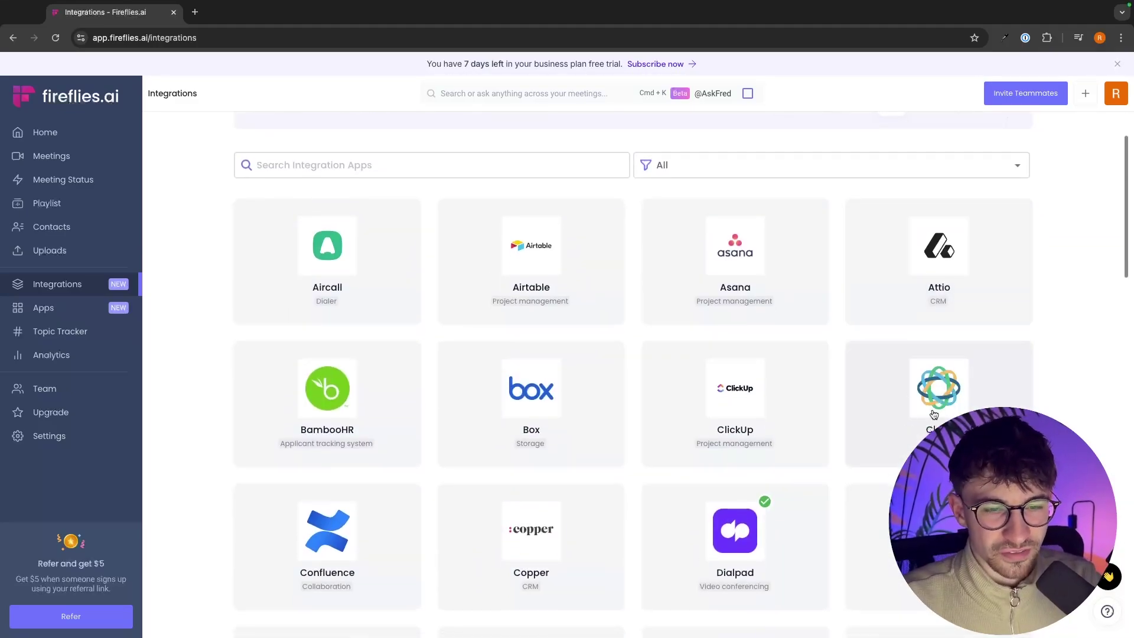
pyautogui.scroll(-1, 748, 402)
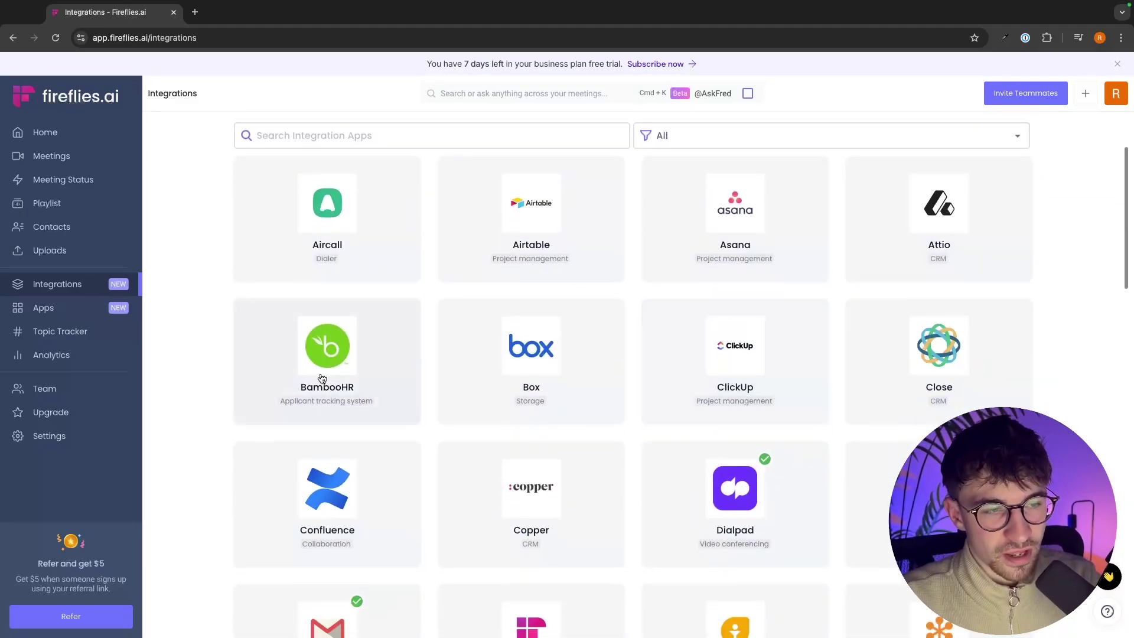
pyautogui.click(338, 379)
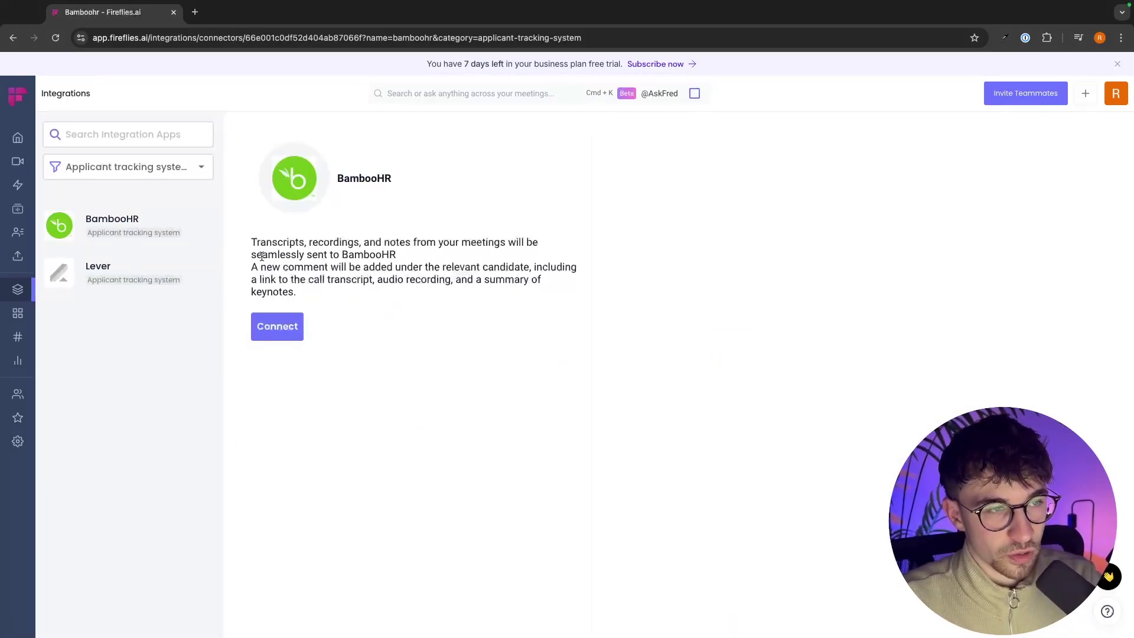
pyautogui.moveTo(251, 243); pyautogui.dragTo(402, 253)
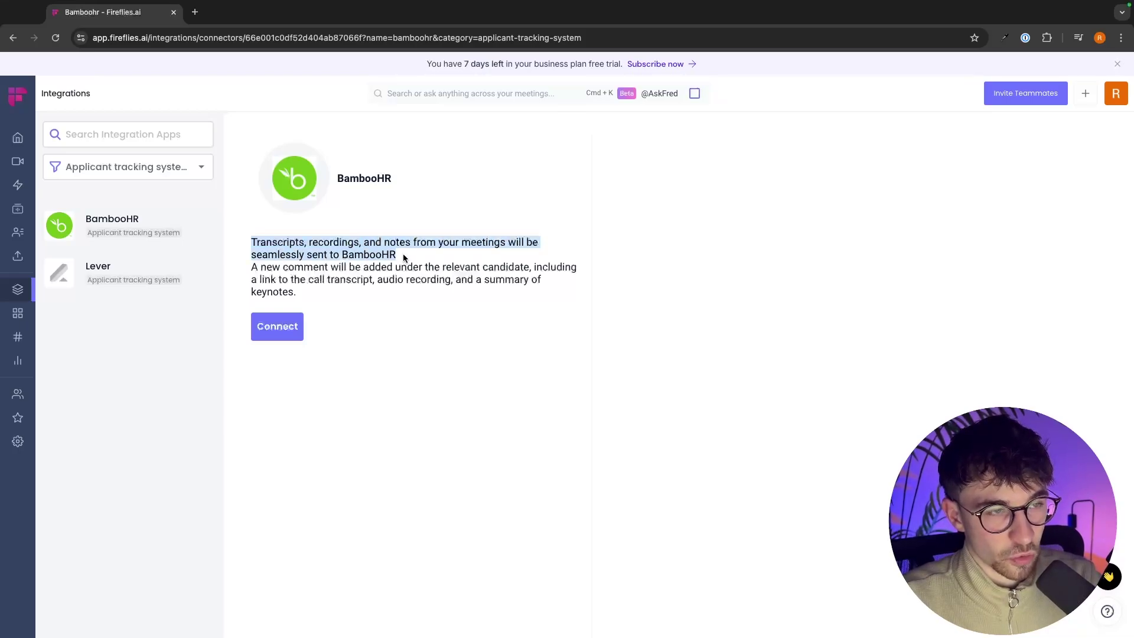
pyautogui.click(403, 253)
pyautogui.click(14, 38)
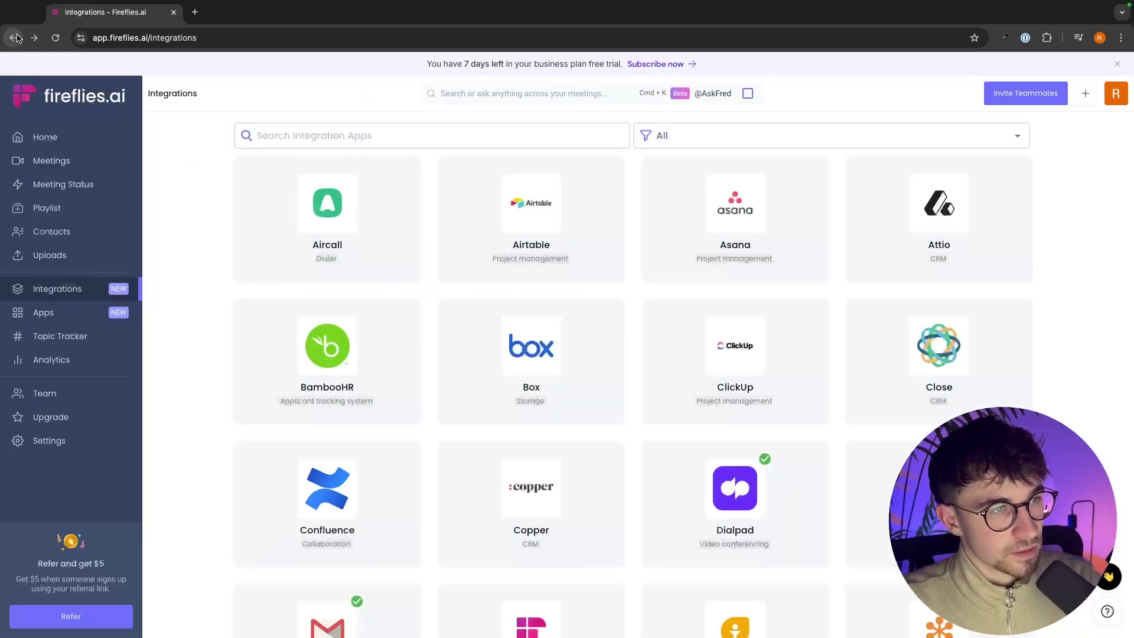
# Step: Open the ClickUp integration details and start connecting ClickUp
pyautogui.click(724, 326)
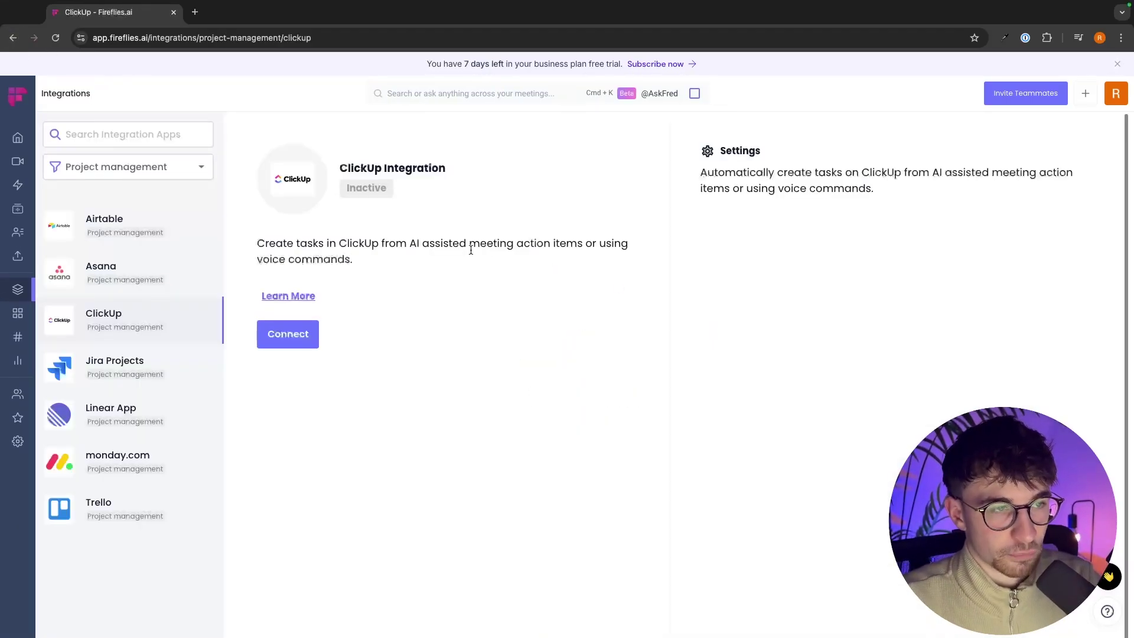
pyautogui.moveTo(244, 247); pyautogui.dragTo(518, 244)
pyautogui.click(527, 249)
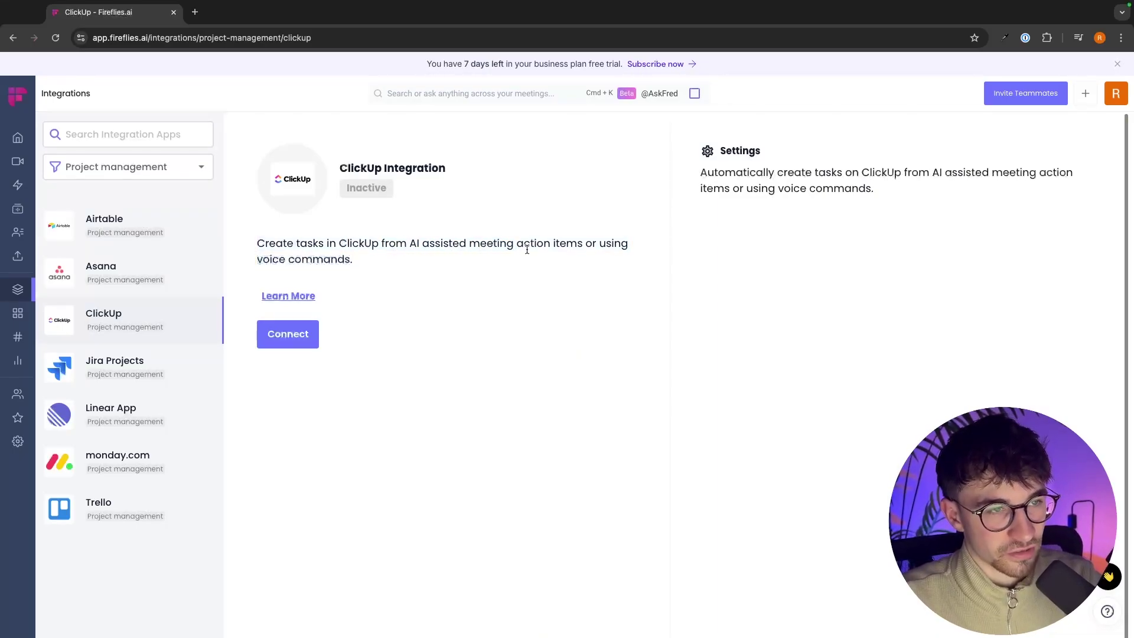
pyautogui.click(13, 37)
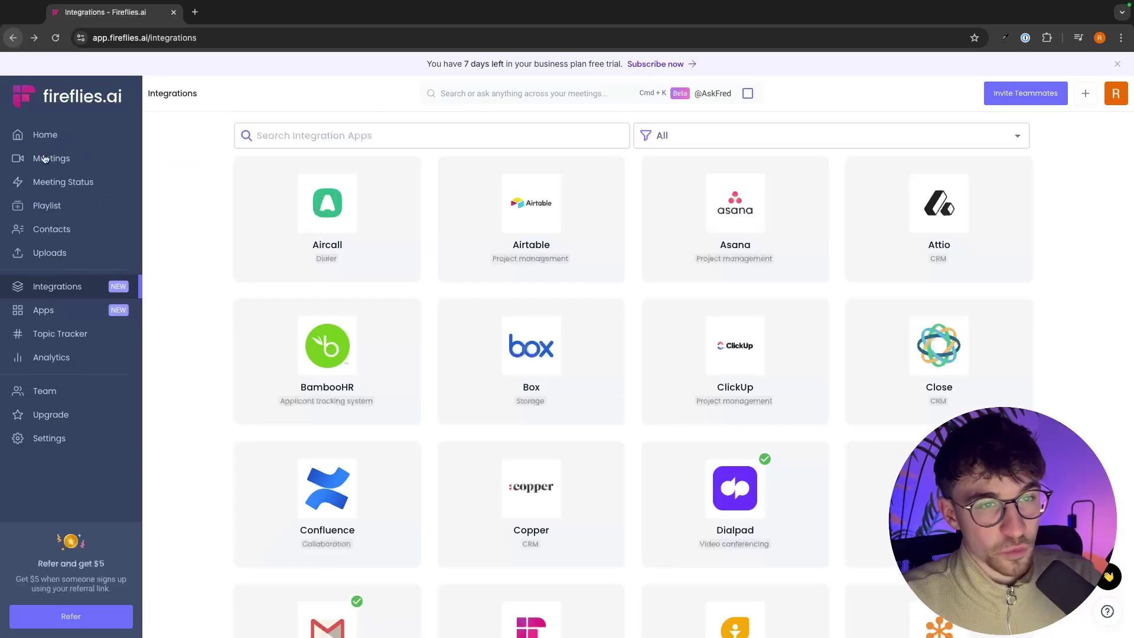
pyautogui.click(741, 394)
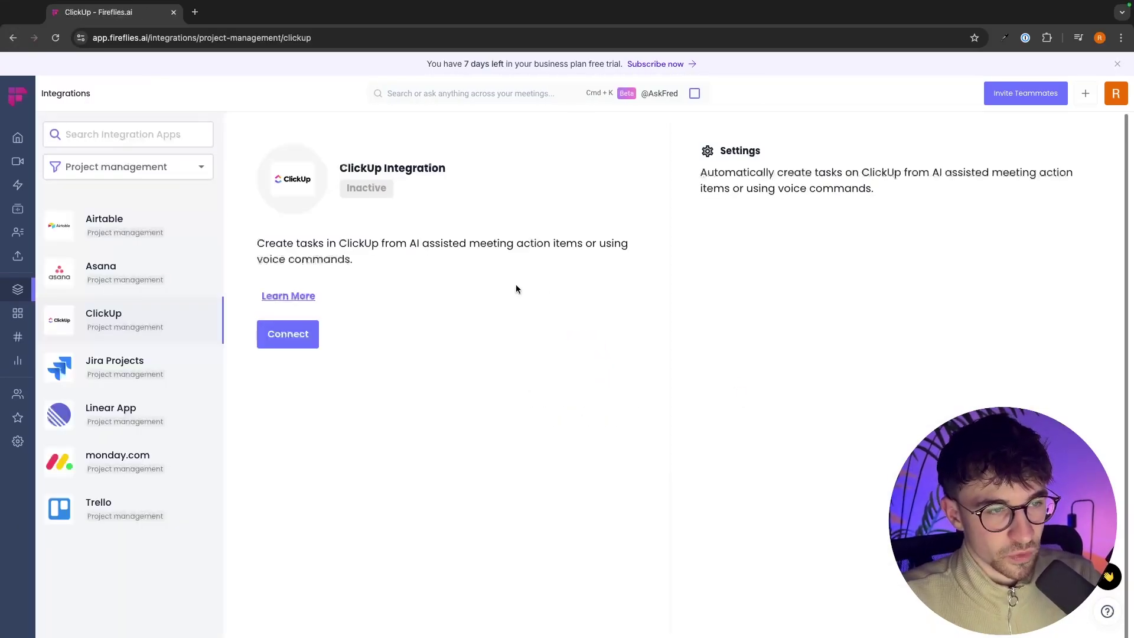
pyautogui.click(299, 334)
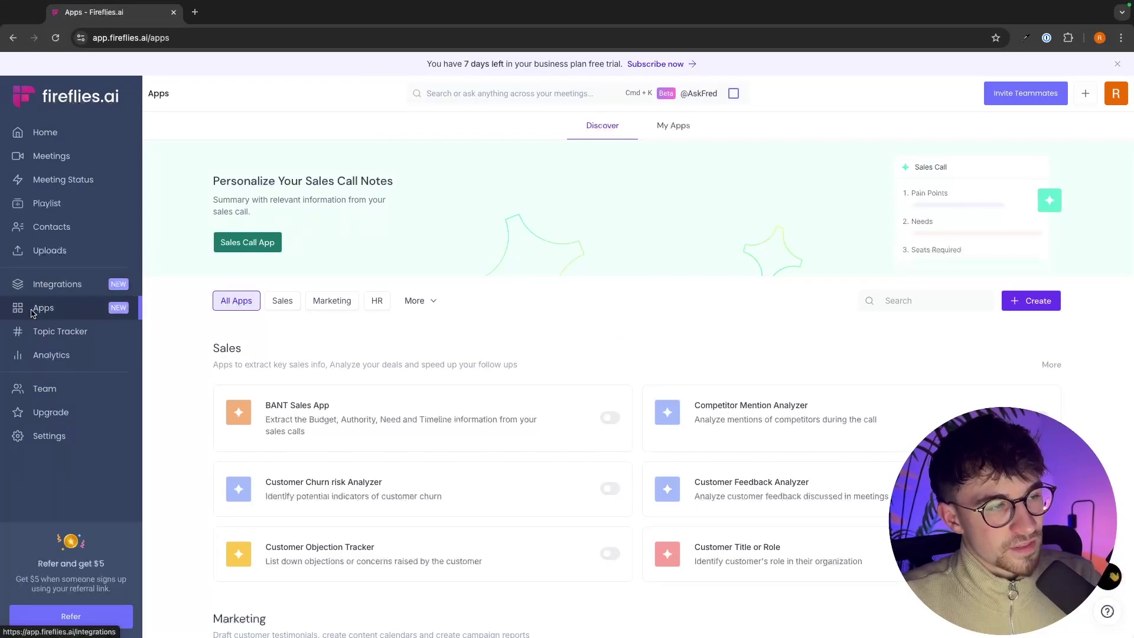
# Step: Enable the BANT Sales App, Customer Churn Risk Analyzer and Customer Objection Tracker apps
pyautogui.scroll(-4, 476, 384)
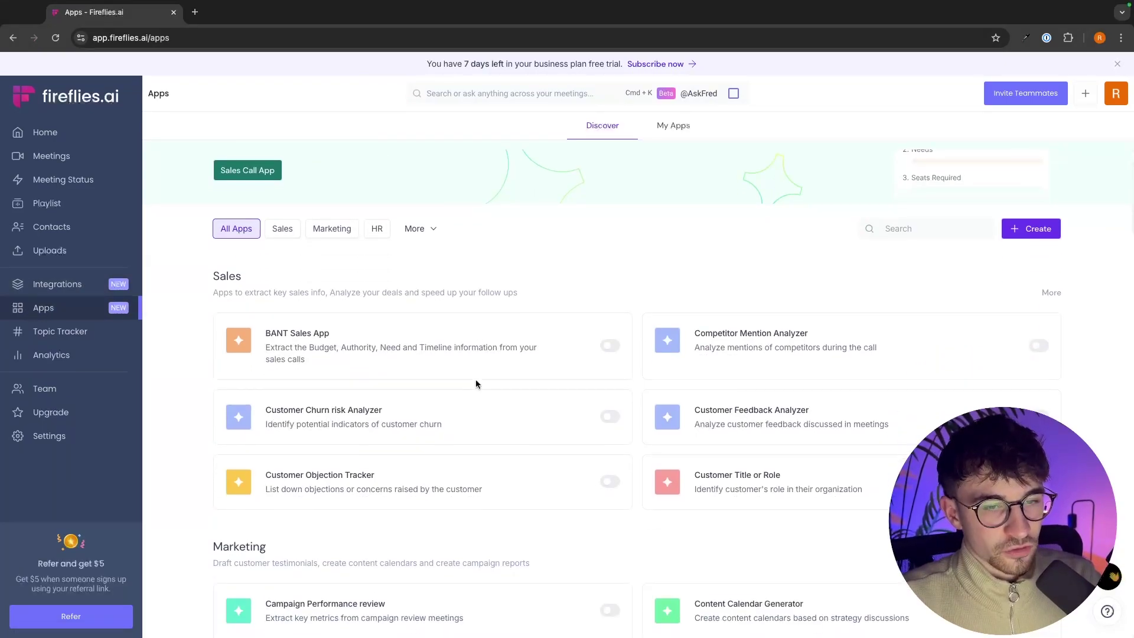
pyautogui.scroll(-1, 591, 366)
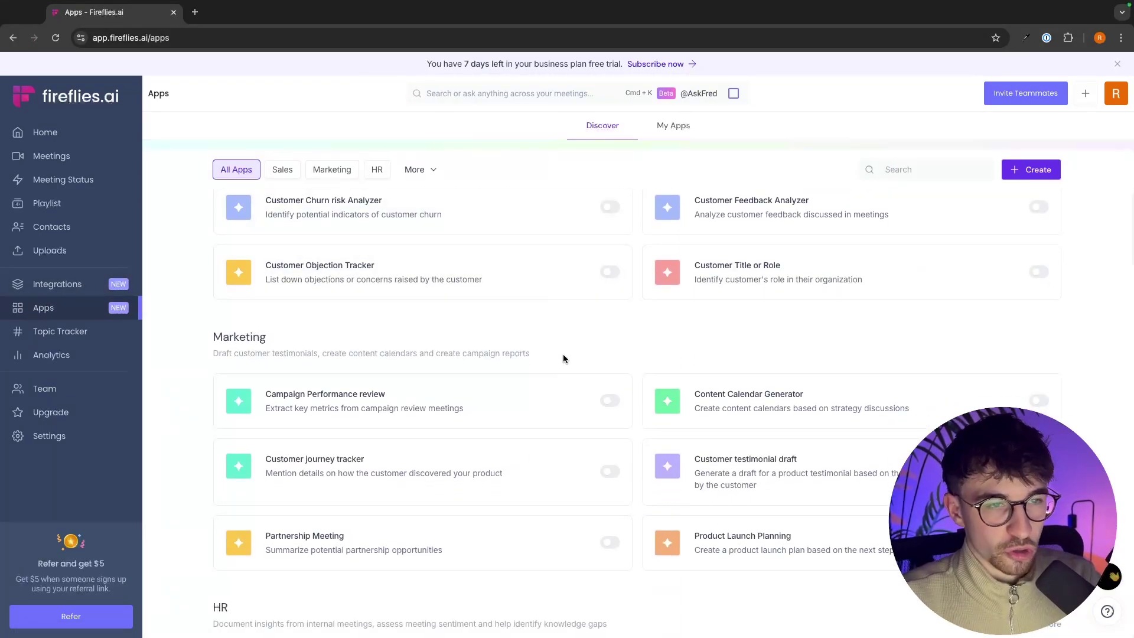
pyautogui.scroll(-2, 564, 360)
pyautogui.scroll(3, 678, 356)
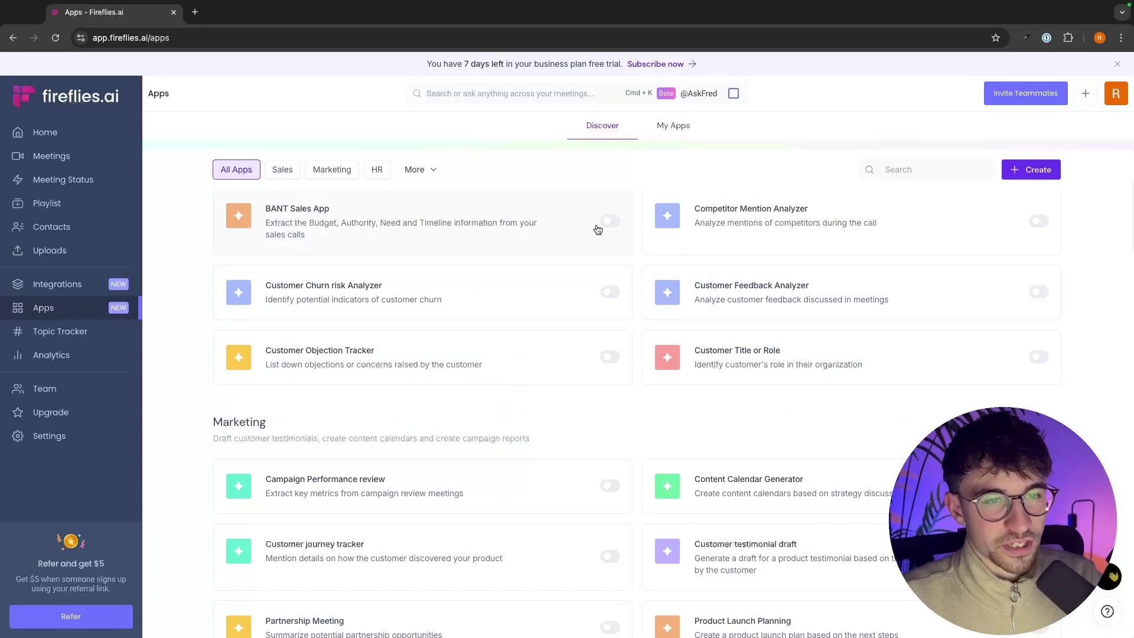
pyautogui.scroll(3, 598, 229)
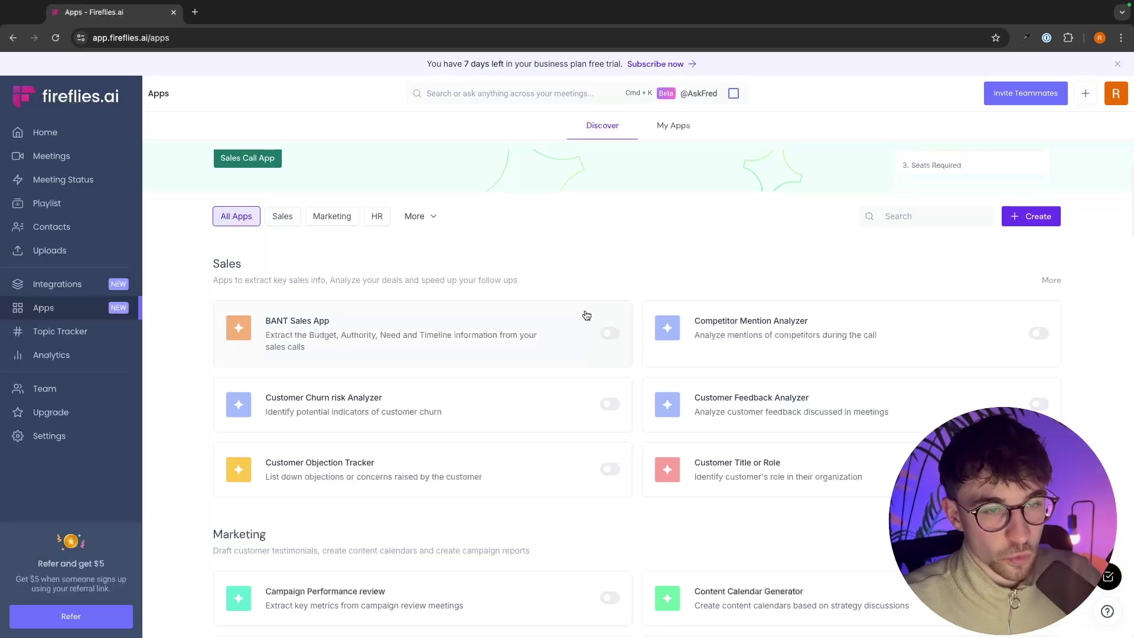
pyautogui.click(610, 333)
pyautogui.click(610, 405)
pyautogui.click(610, 469)
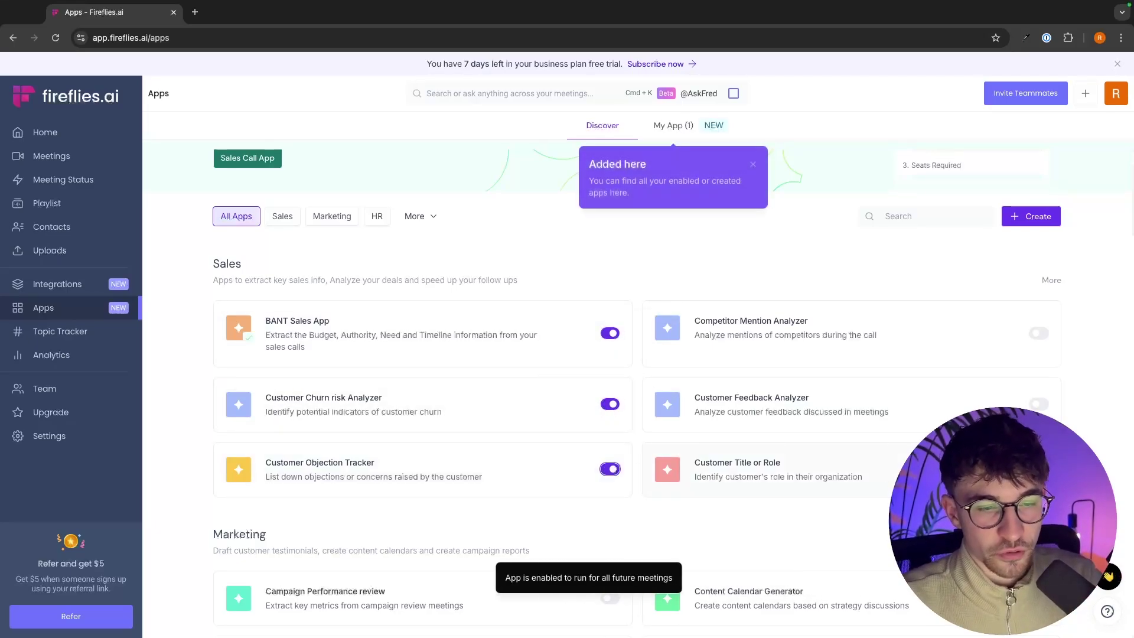
# Step: Enable the Customer Title or Role, Customer Feedback Analyzer and Competitor Mention Analyzer apps
pyautogui.click(1035, 392)
pyautogui.click(1035, 402)
pyautogui.scroll(-1, 1035, 402)
pyautogui.click(1038, 401)
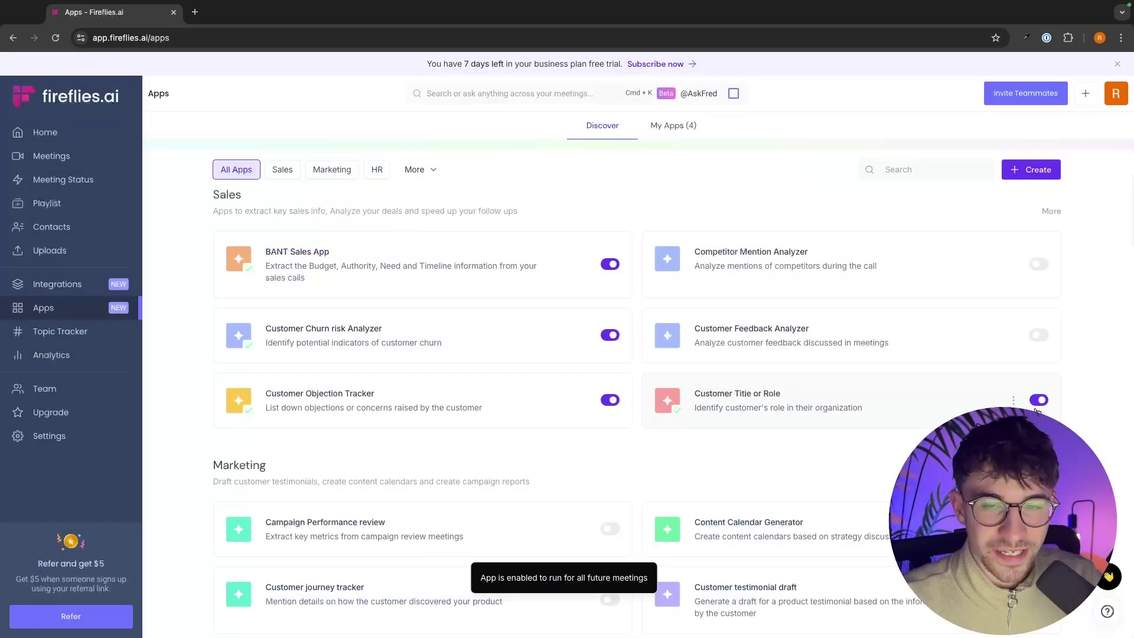
pyautogui.click(1039, 335)
pyautogui.click(1038, 264)
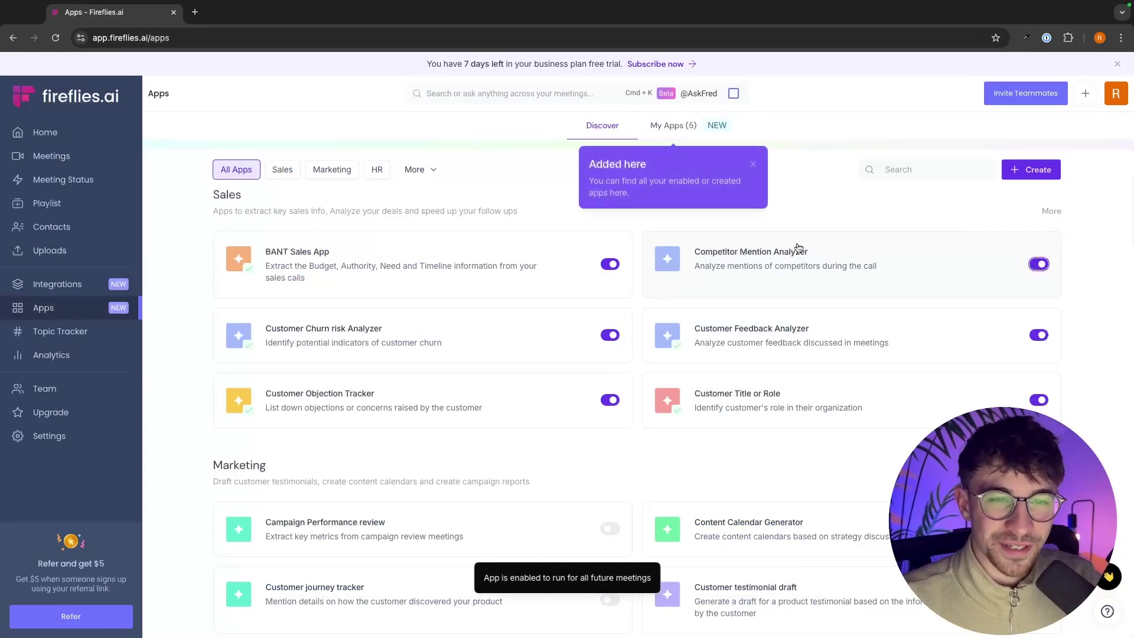
# Step: Enable Campaign Performance Review and Customer Journey Tracker, then go to the Topic Tracker page
pyautogui.scroll(-2, 628, 370)
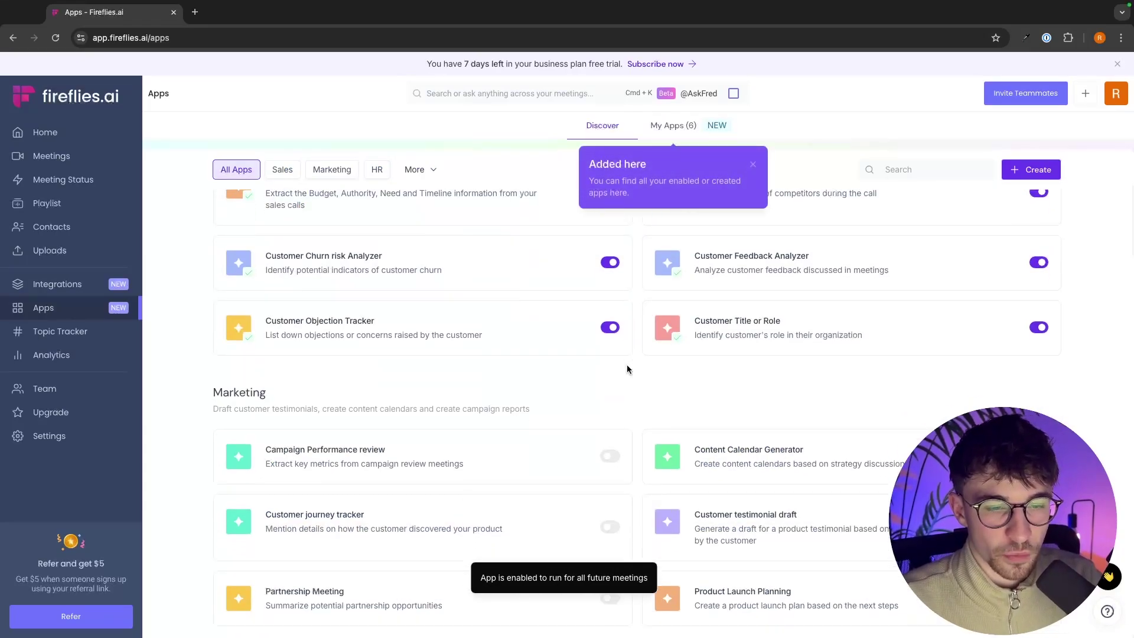
pyautogui.click(610, 417)
pyautogui.click(610, 488)
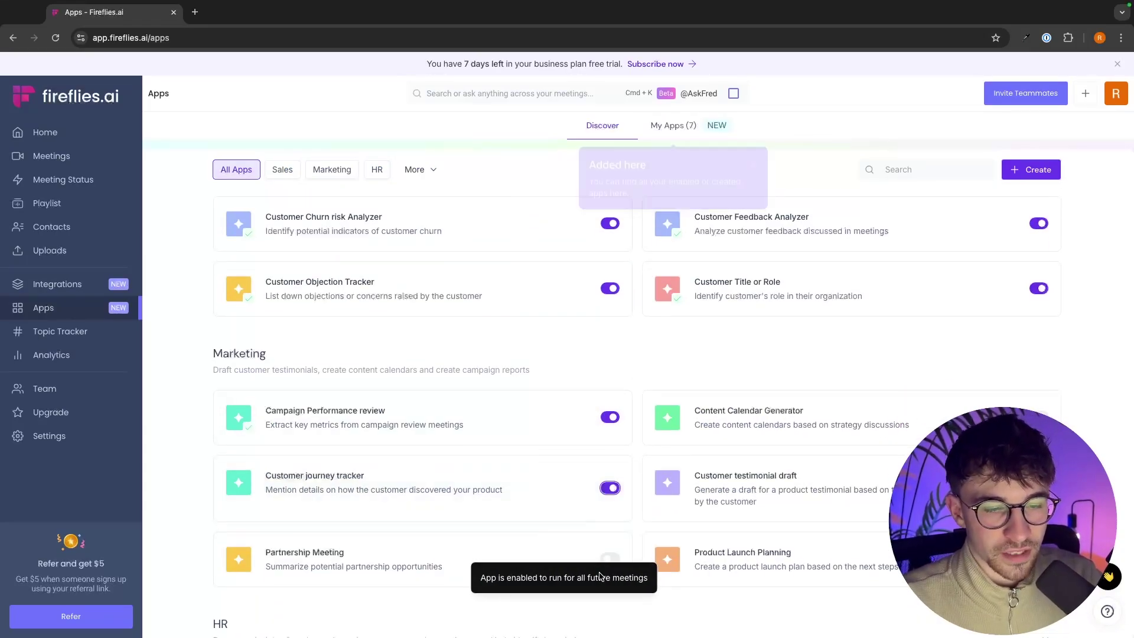
pyautogui.scroll(5, 177, 384)
pyautogui.click(40, 338)
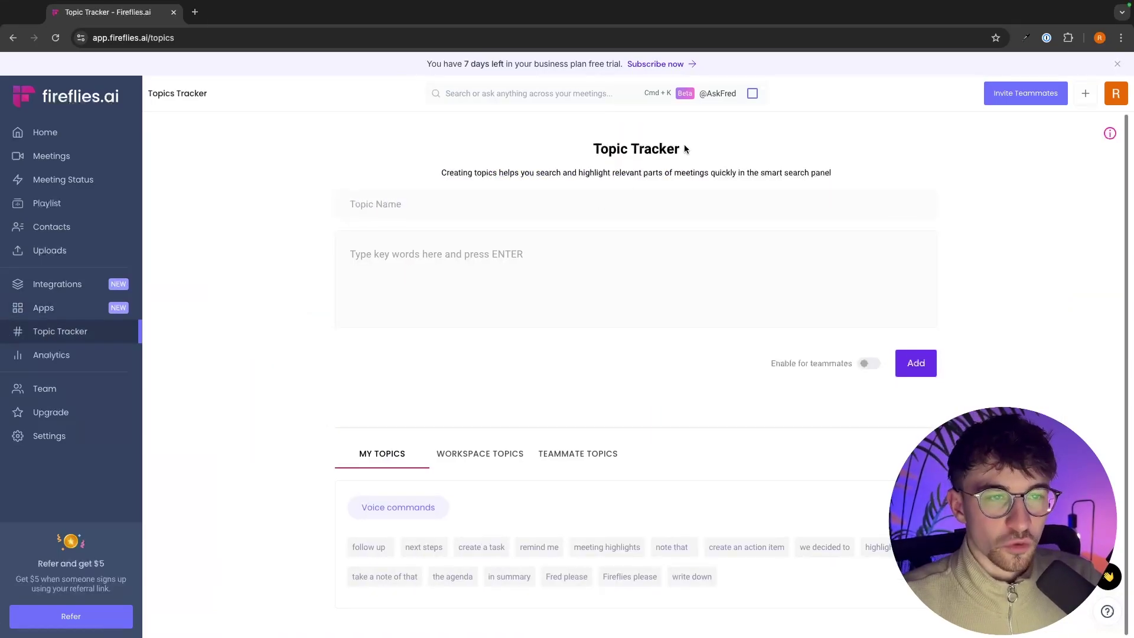
# Step: Create a 'Close' topic with keywords Price, $ and let's move forward
pyautogui.moveTo(447, 174); pyautogui.dragTo(819, 168)
pyautogui.click(861, 171)
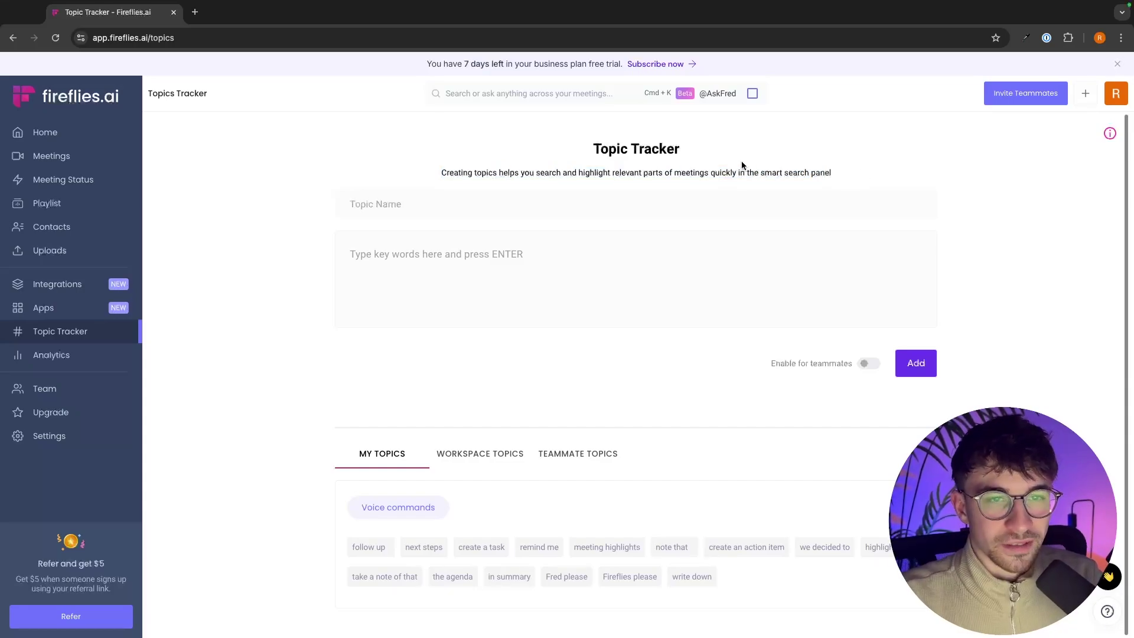
pyautogui.click(422, 197)
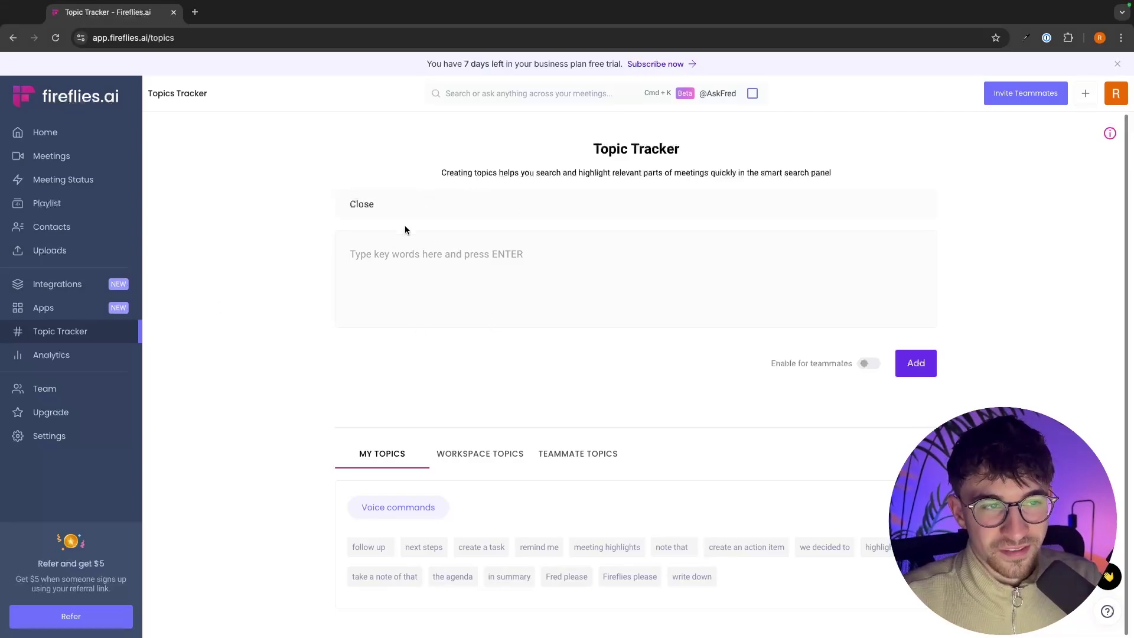
pyautogui.press('Tab')
pyautogui.write('Pr')
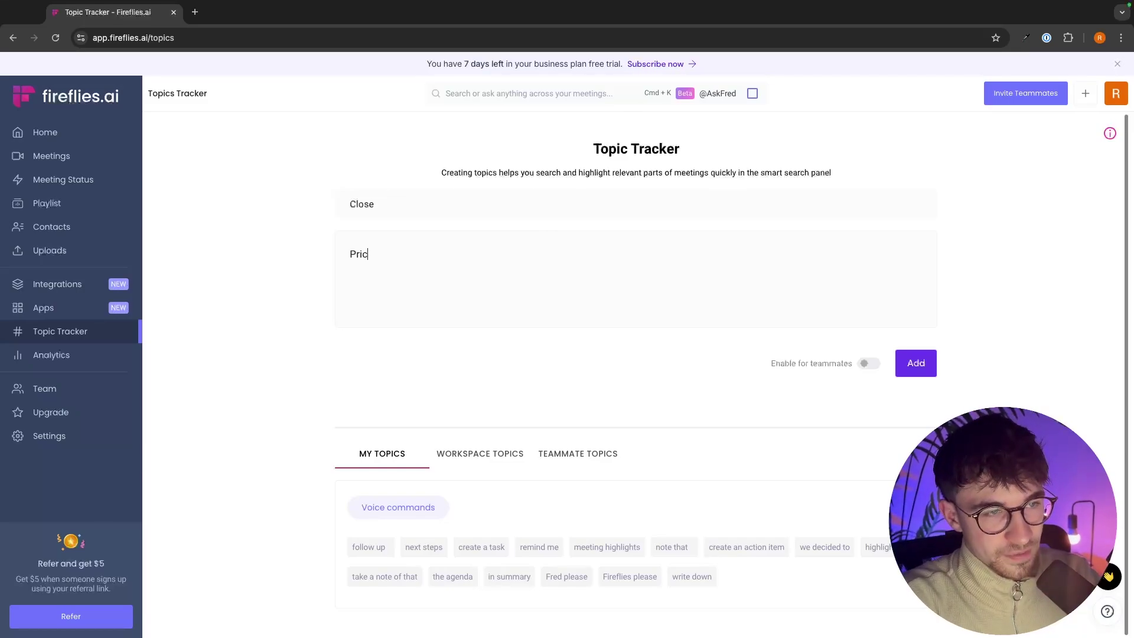
pyautogui.write('ice')
pyautogui.press('Return')
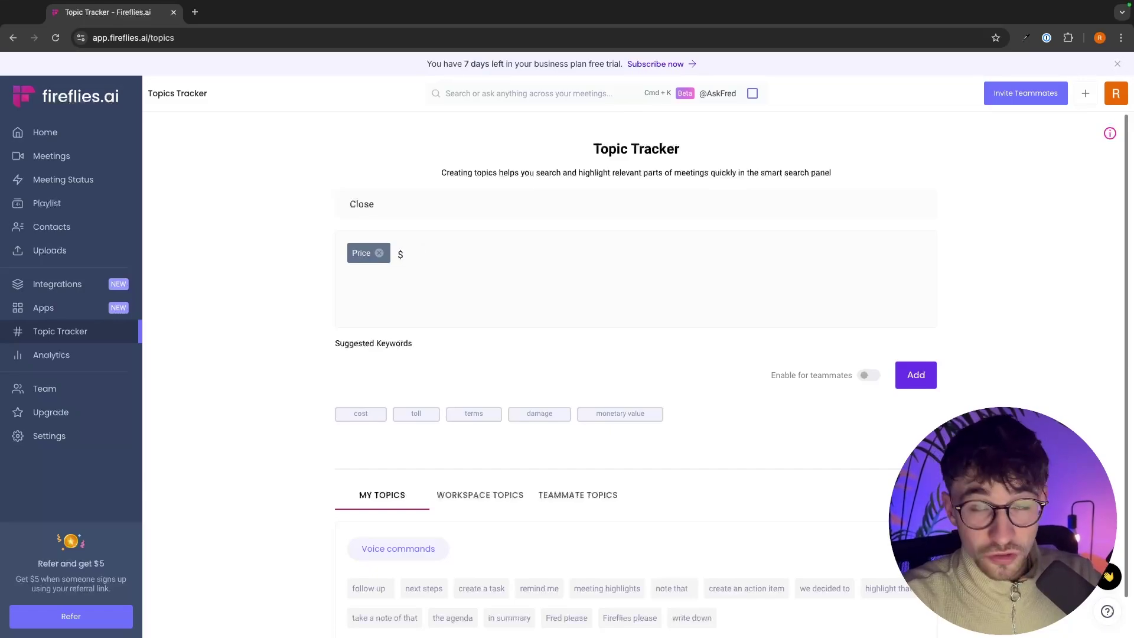
pyautogui.press('Return')
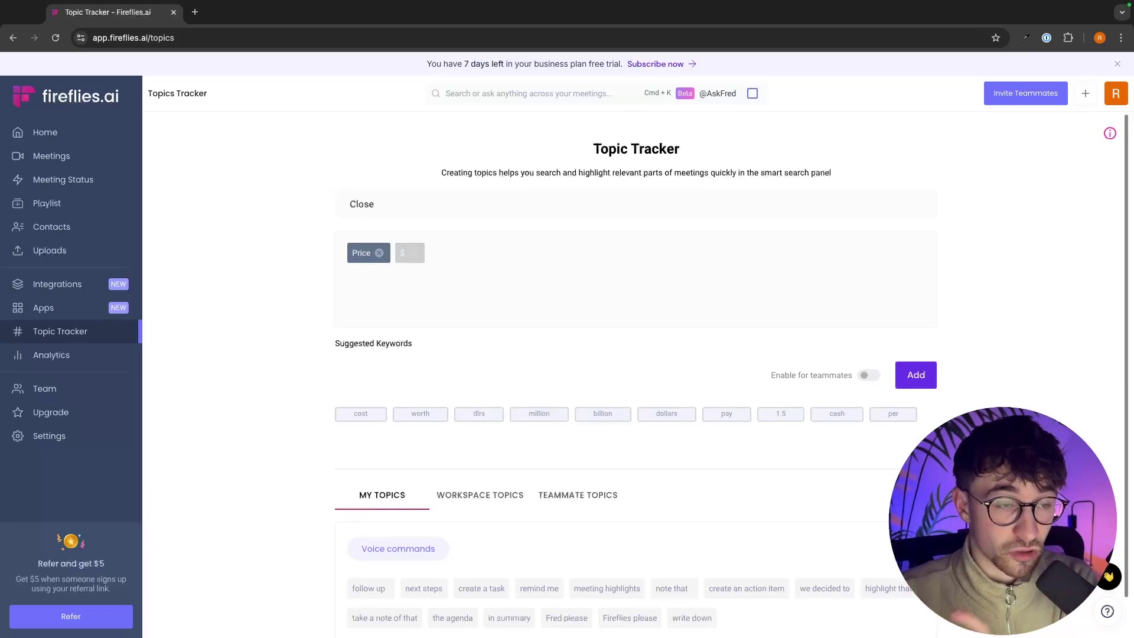
pyautogui.write("let's move forward")
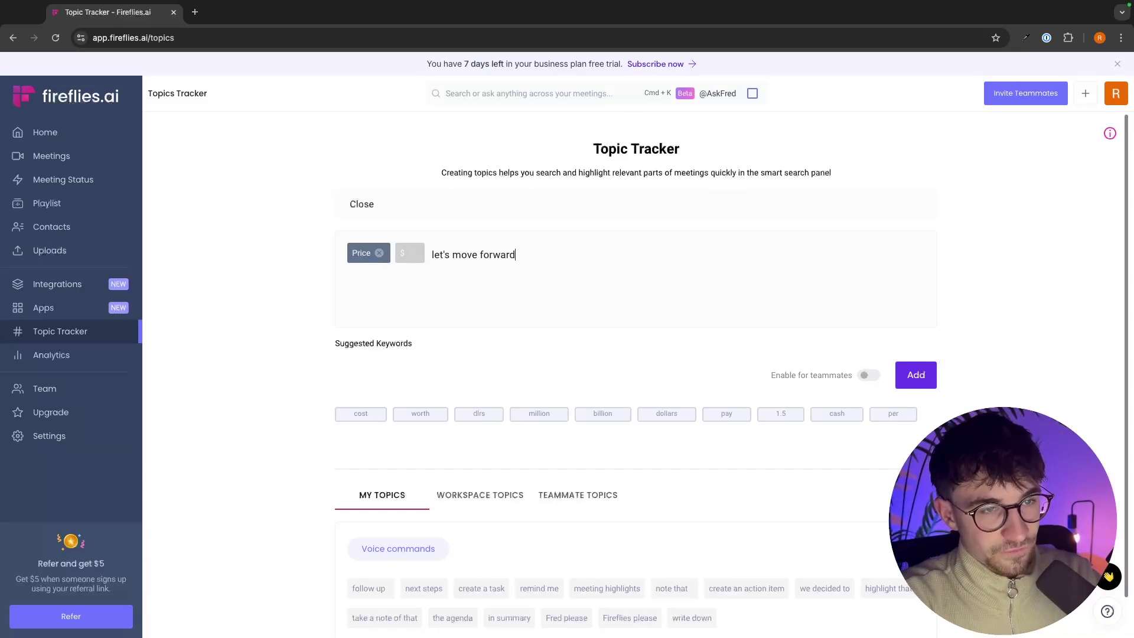
pyautogui.press('Return')
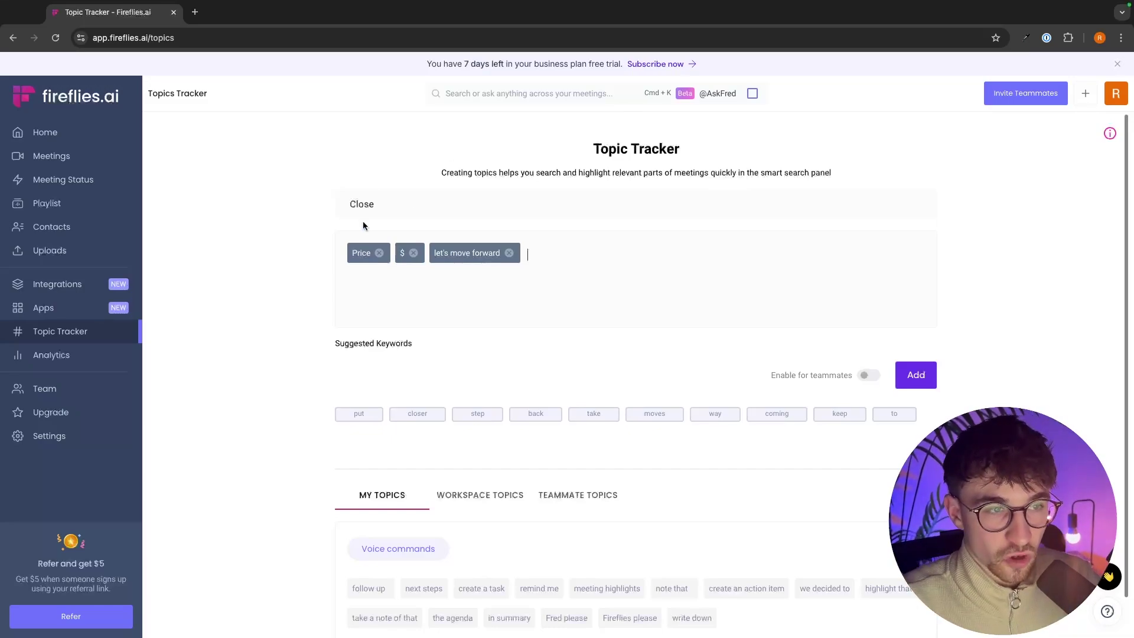
pyautogui.click(904, 378)
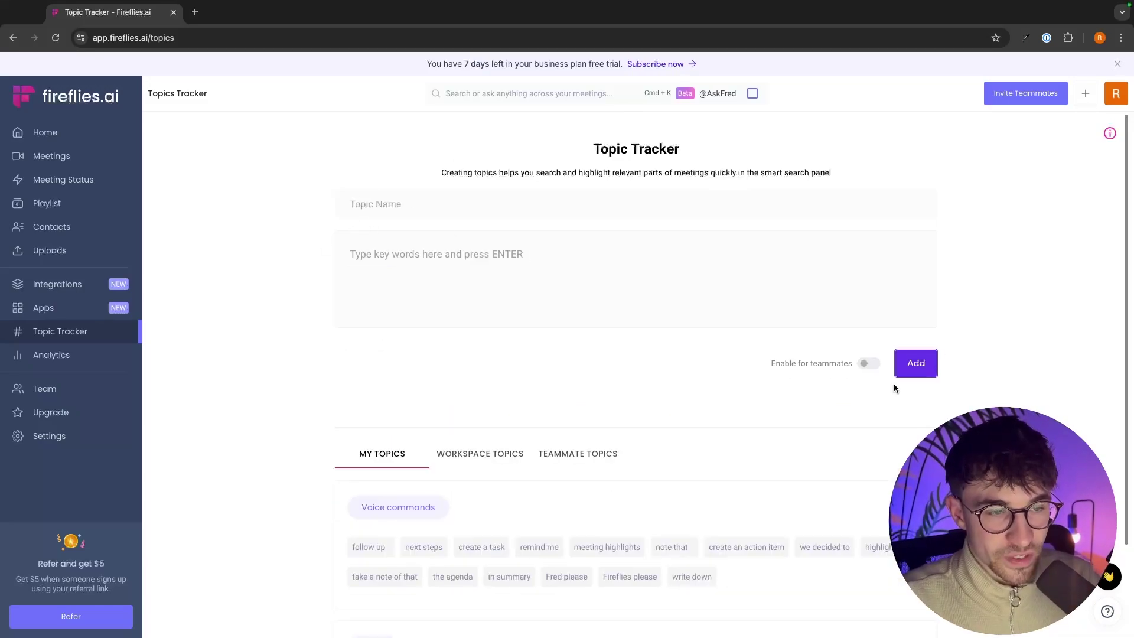
# Step: Enable the Close topic for teammates and go to the Analytics page
pyautogui.scroll(-2, 926, 367)
pyautogui.scroll(-1, 458, 370)
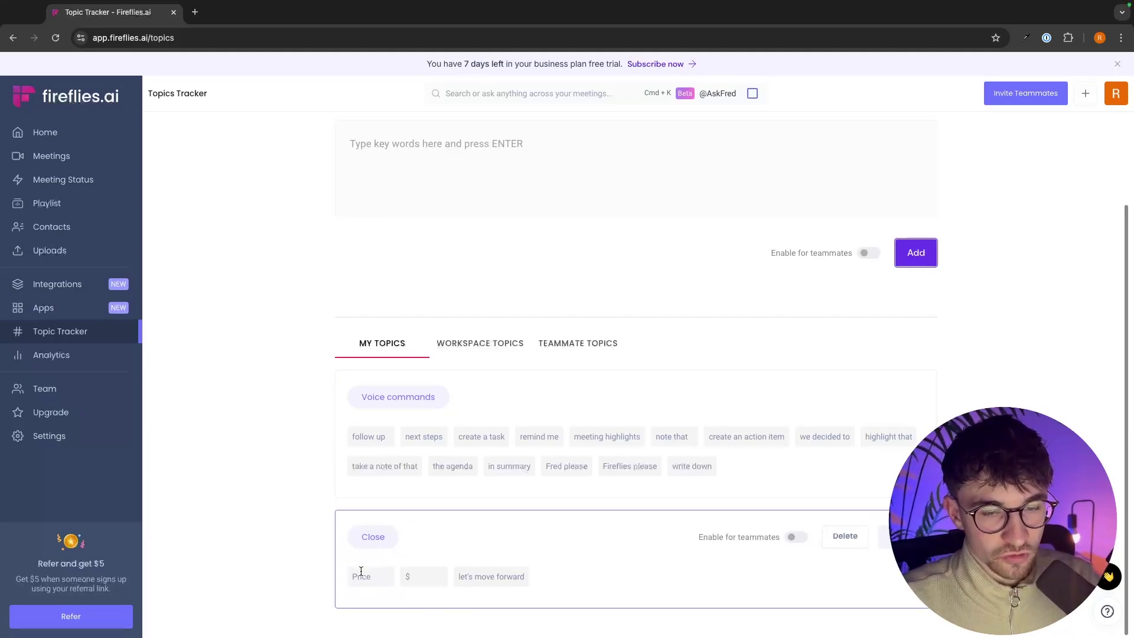
pyautogui.click(796, 539)
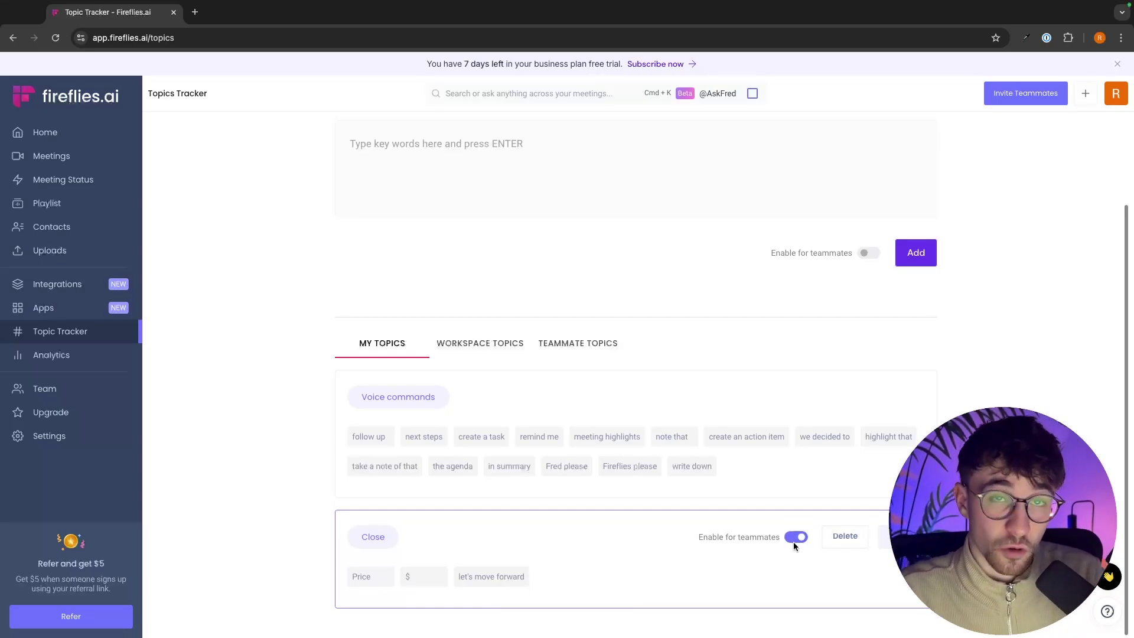
pyautogui.click(32, 360)
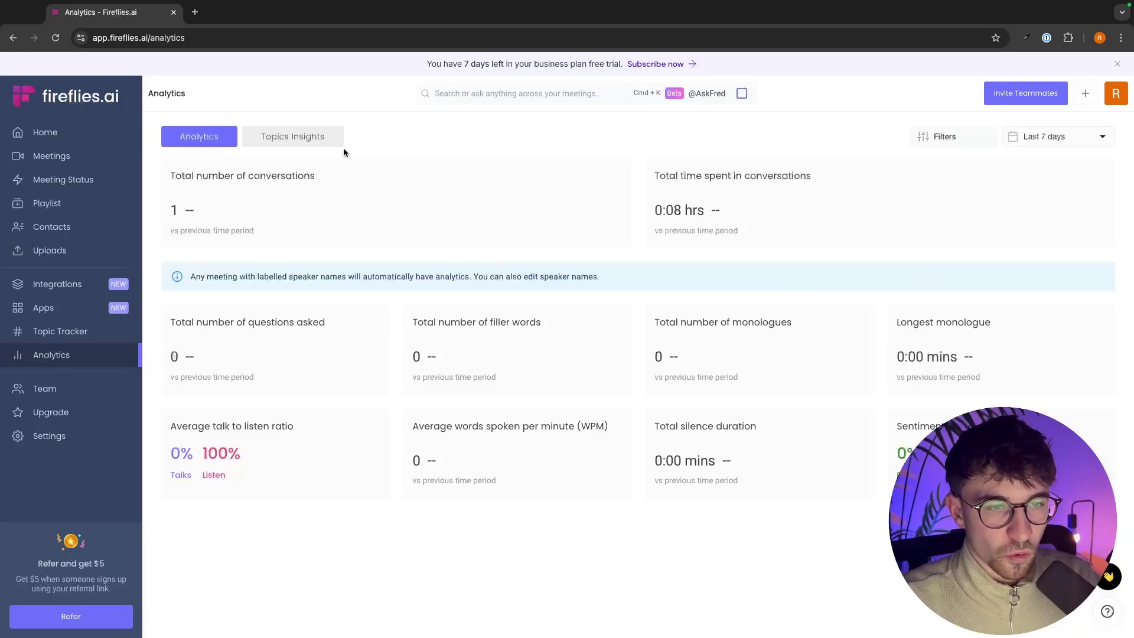
# Step: Highlight the filler words, questions asked, monologues and time-in-conversations metrics in Analytics
pyautogui.moveTo(411, 322); pyautogui.dragTo(547, 320)
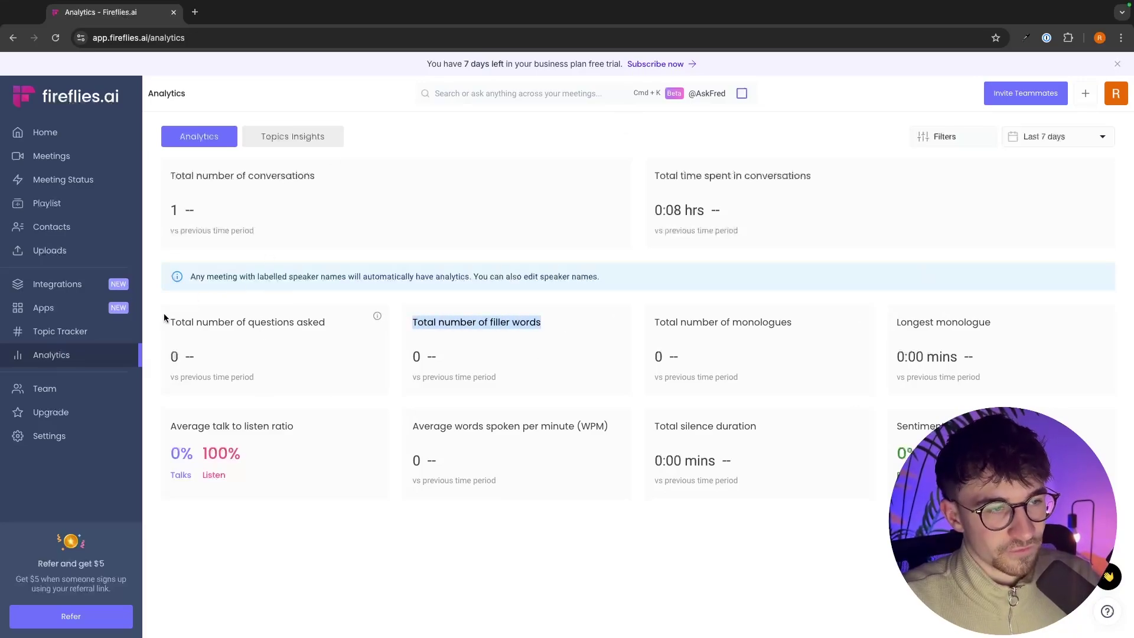
pyautogui.moveTo(169, 322); pyautogui.dragTo(352, 322)
pyautogui.moveTo(653, 322); pyautogui.dragTo(793, 322)
pyautogui.moveTo(656, 177); pyautogui.dragTo(831, 181)
pyautogui.click(828, 178)
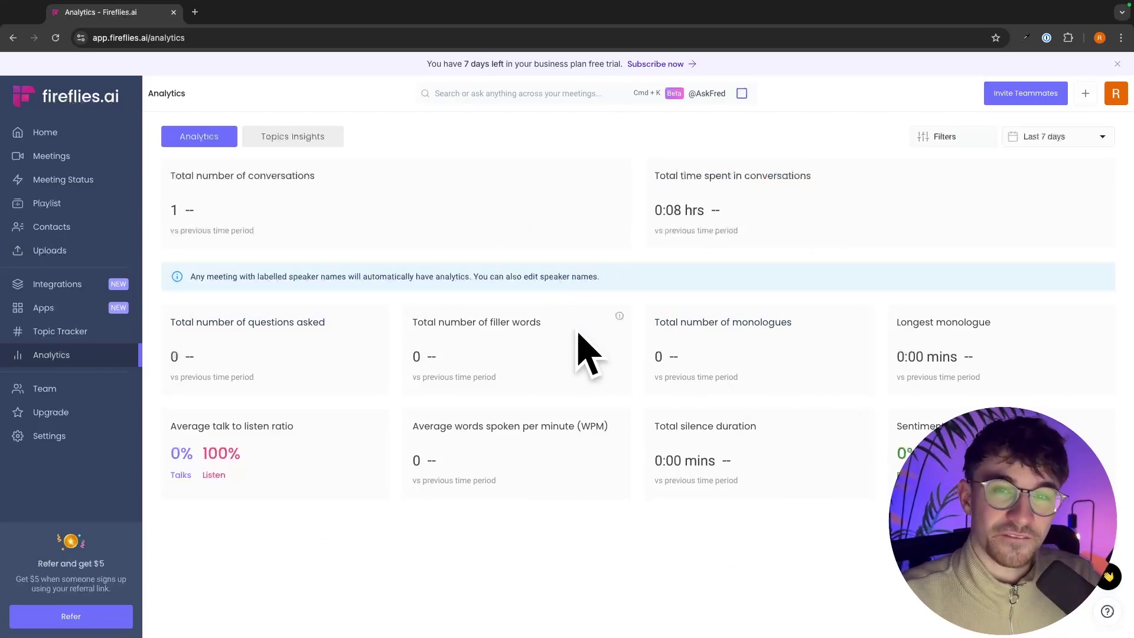
# Step: View team members, dismiss the Invite Teammates form, and bring up the Upgrade pricing plans
pyautogui.click(98, 386)
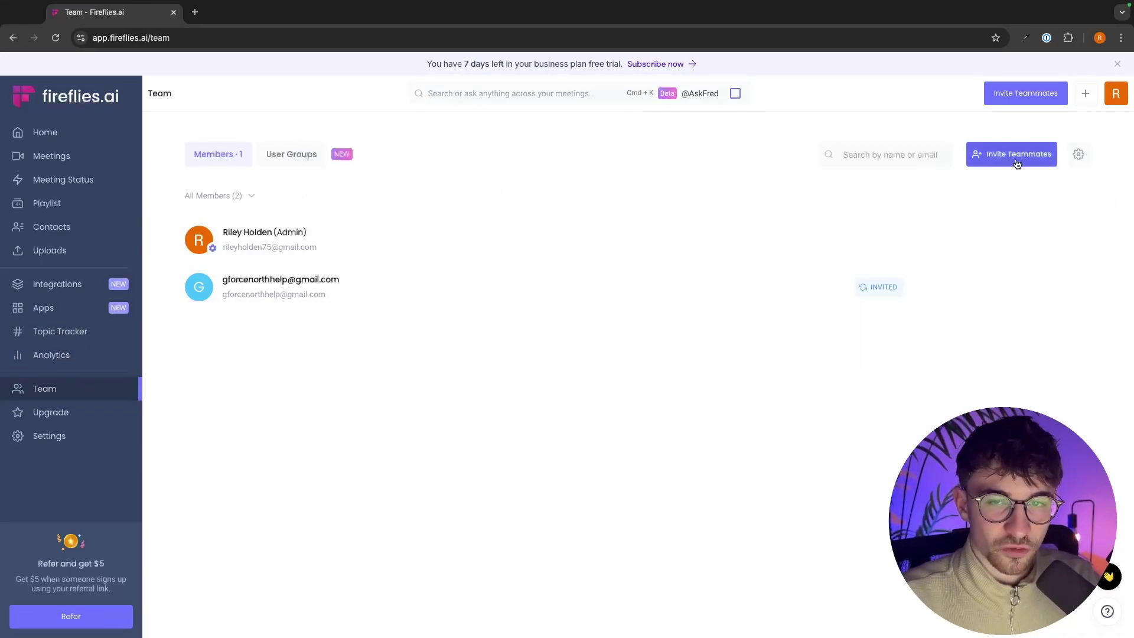
pyautogui.click(1047, 165)
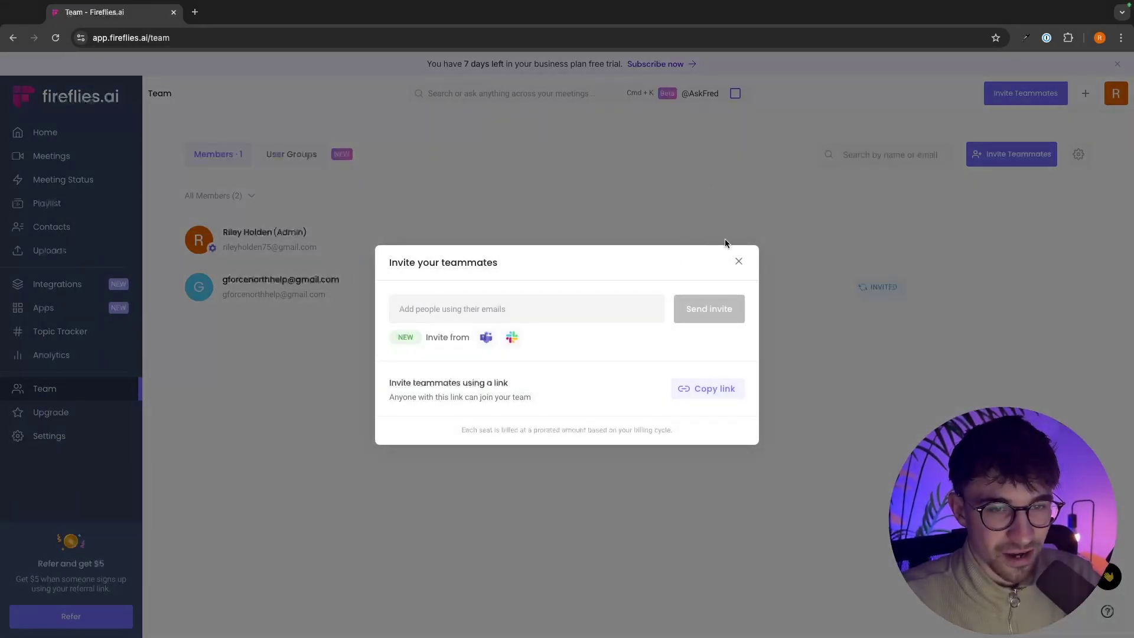
pyautogui.click(739, 263)
pyautogui.click(64, 412)
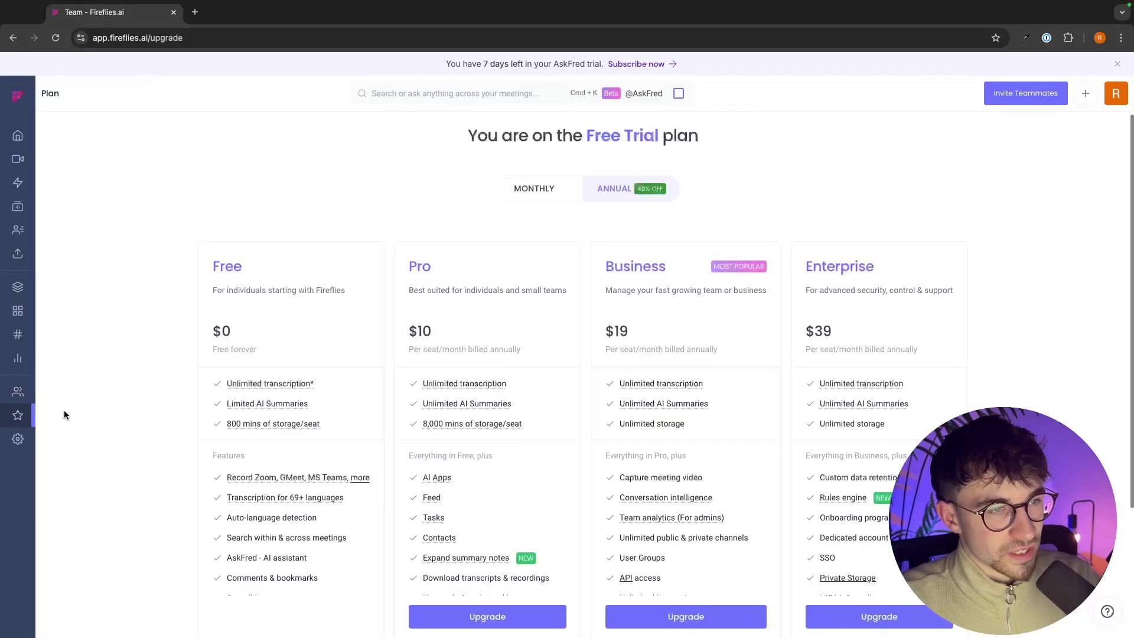
pyautogui.scroll(-2, 421, 346)
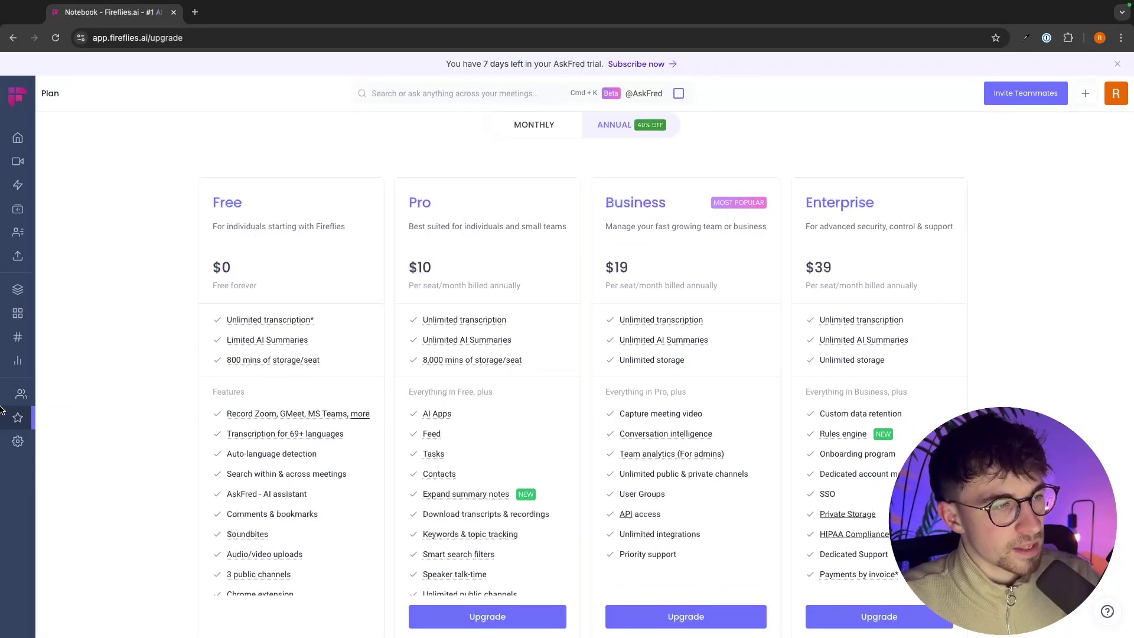
# Step: Open Settings and review Meeting Settings like English (Global) transcription and link-based recap sharing
pyautogui.click(18, 443)
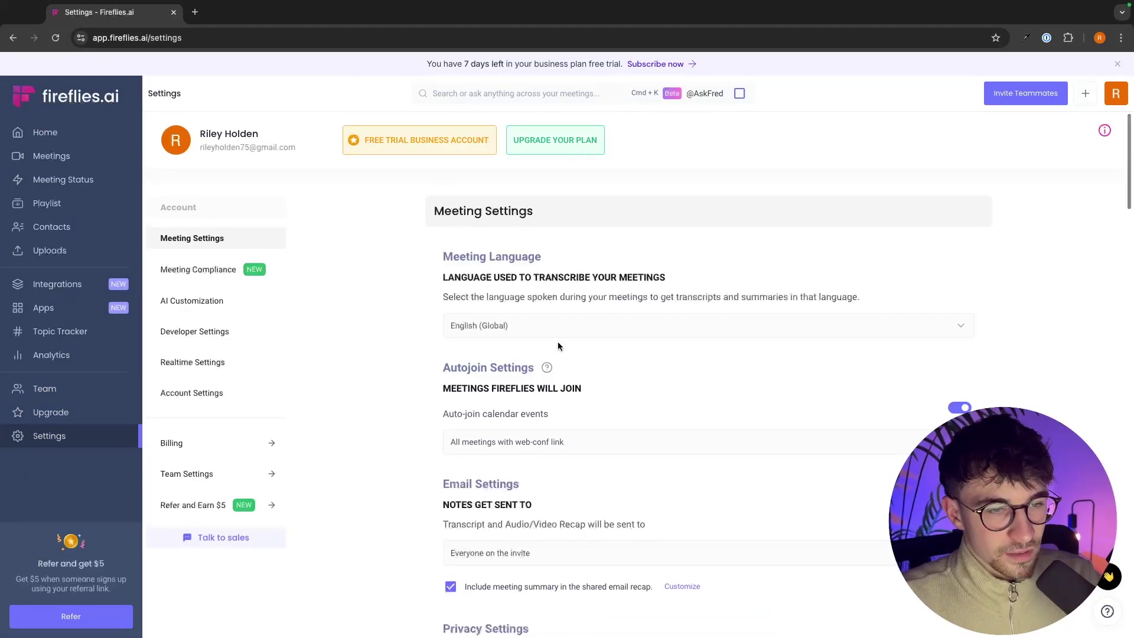
pyautogui.scroll(-6, 558, 346)
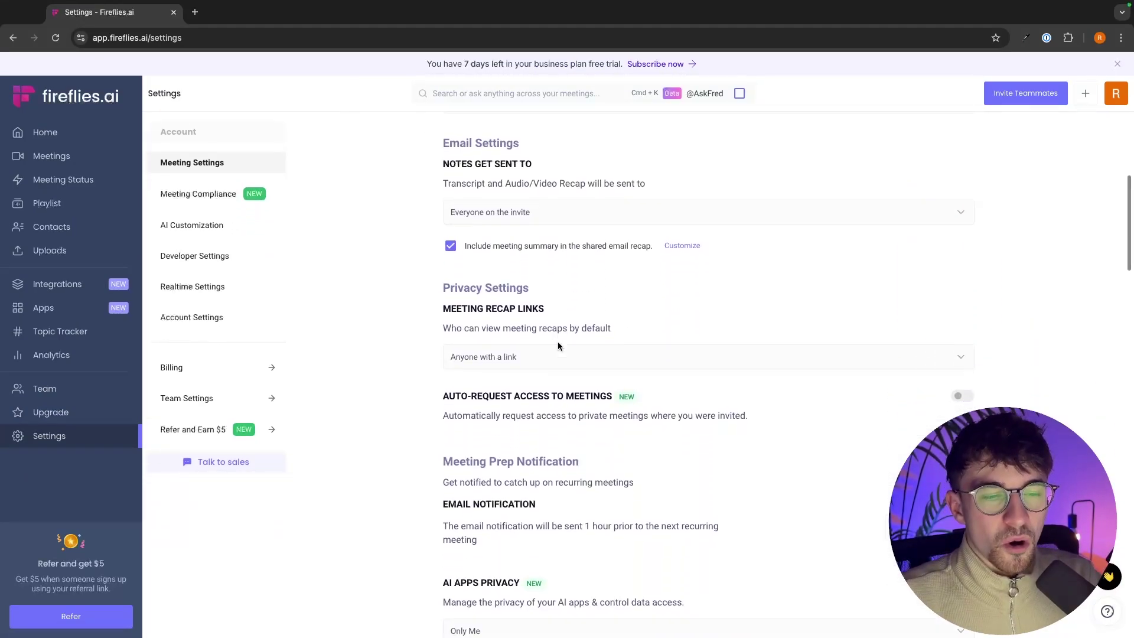
pyautogui.scroll(-4, 558, 344)
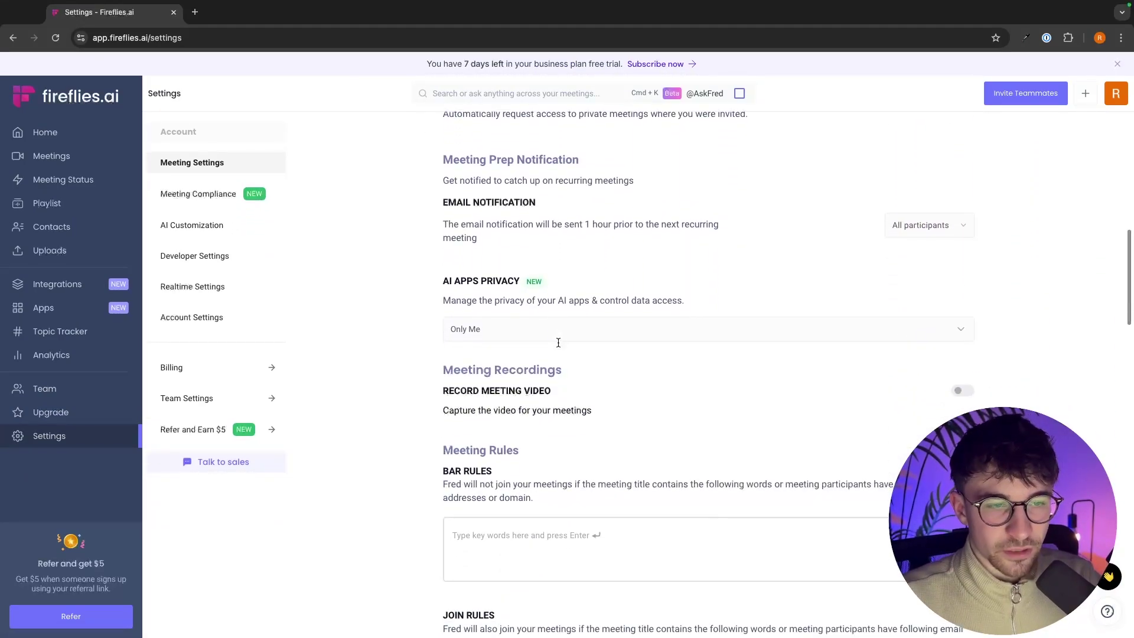
pyautogui.scroll(2, 558, 343)
pyautogui.scroll(-3, 559, 343)
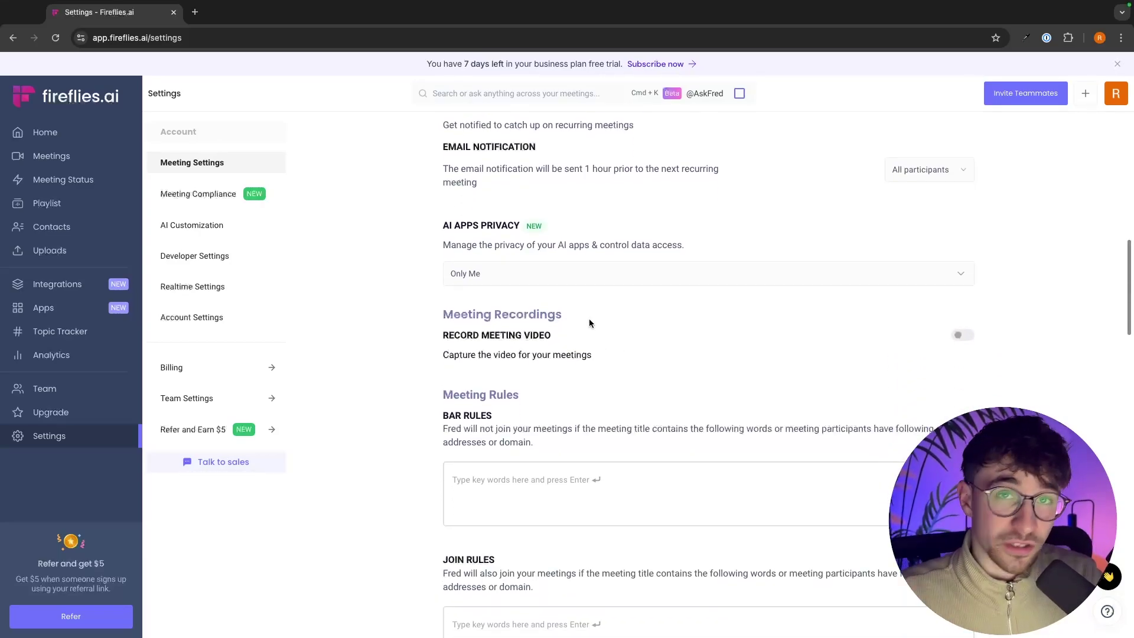
pyautogui.scroll(-8, 656, 402)
pyautogui.scroll(8, 656, 402)
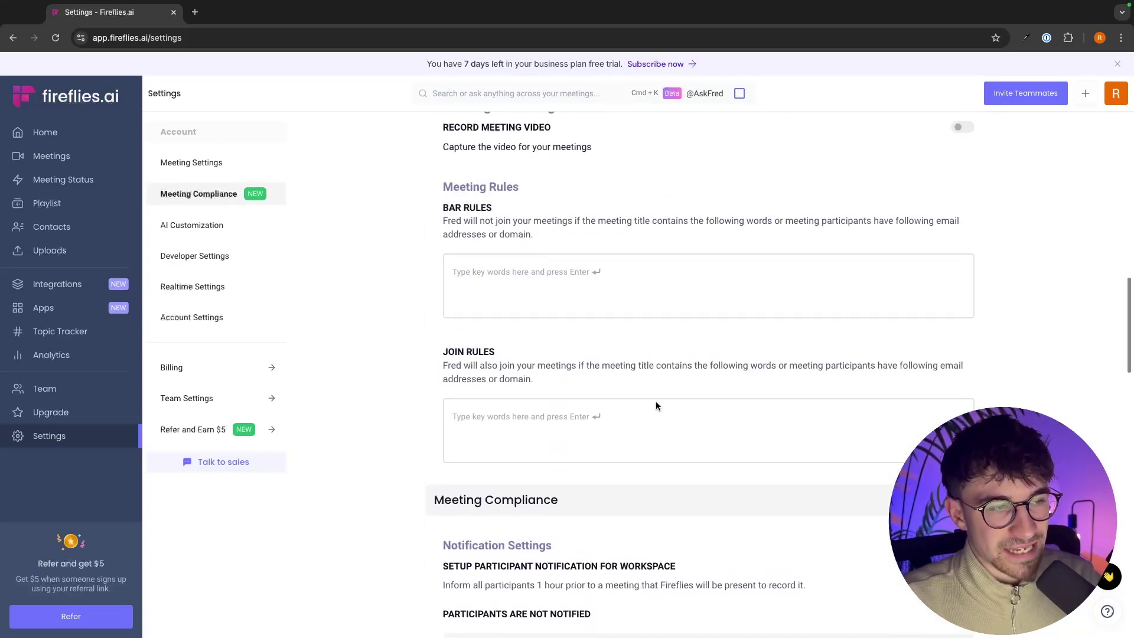
pyautogui.scroll(3, 656, 402)
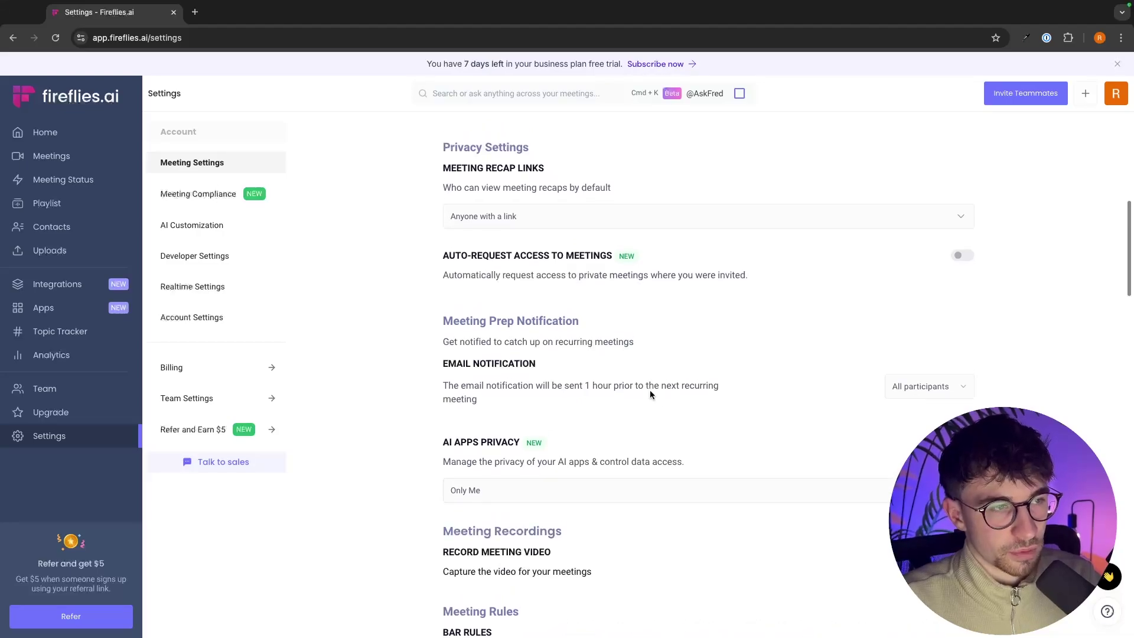